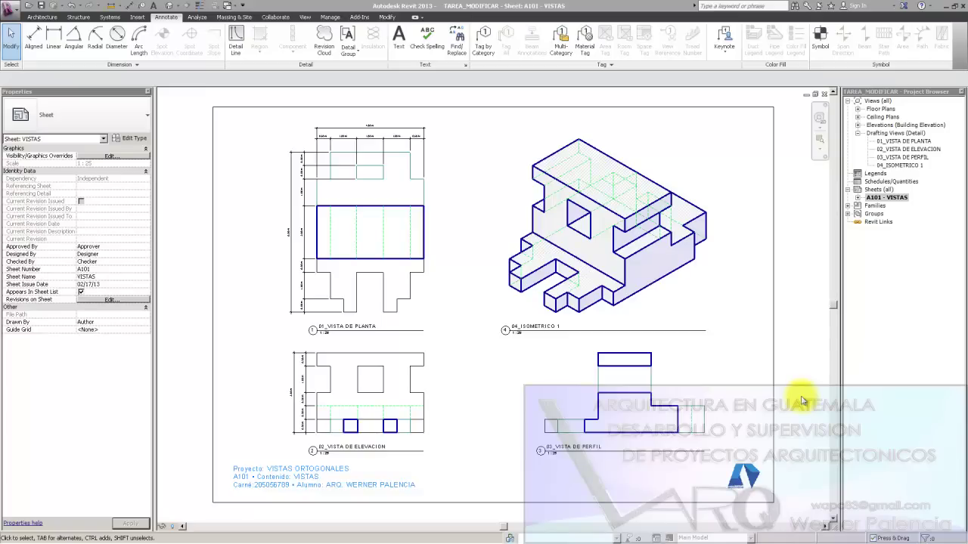
Step: Switch from Revit to the Google Slides assignment presentation
key(alt+Tab)
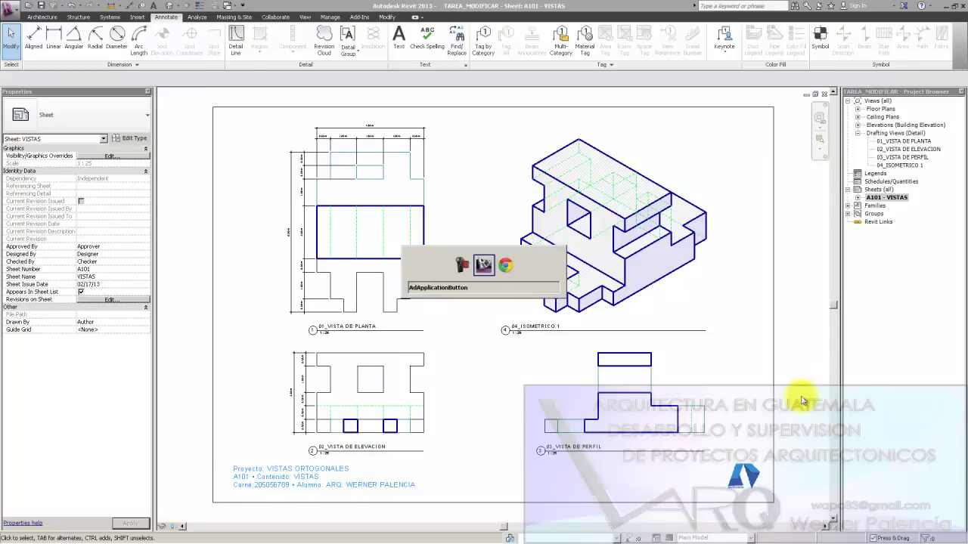
key(alt+Tab)
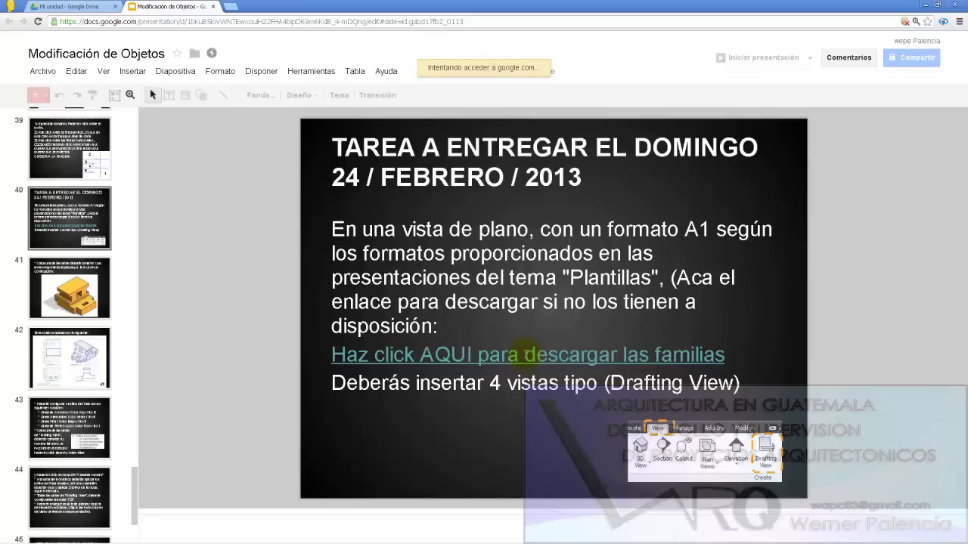
Step: Check the slide's download link, then move on to slide 41 with the isometric piece
click(527, 354)
click(486, 382)
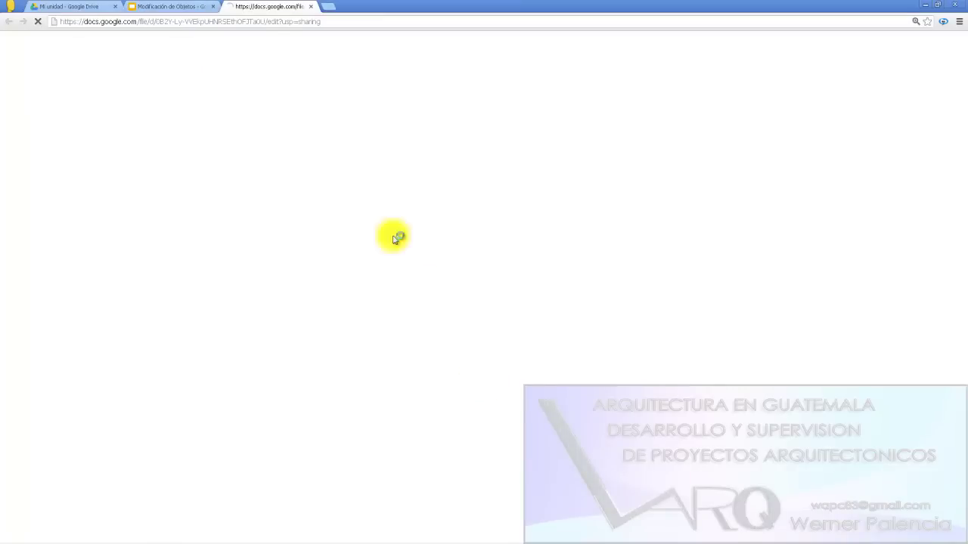
click(309, 6)
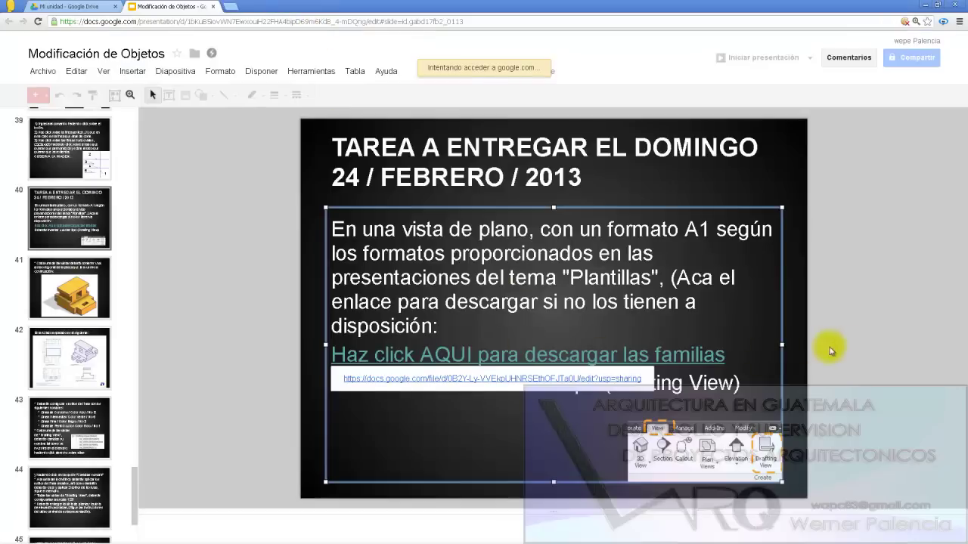
click(859, 353)
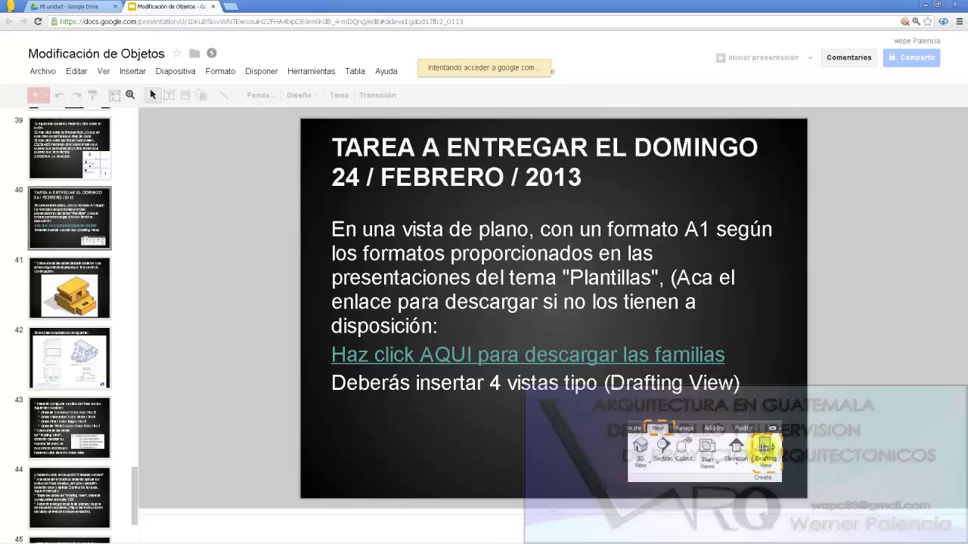
click(76, 219)
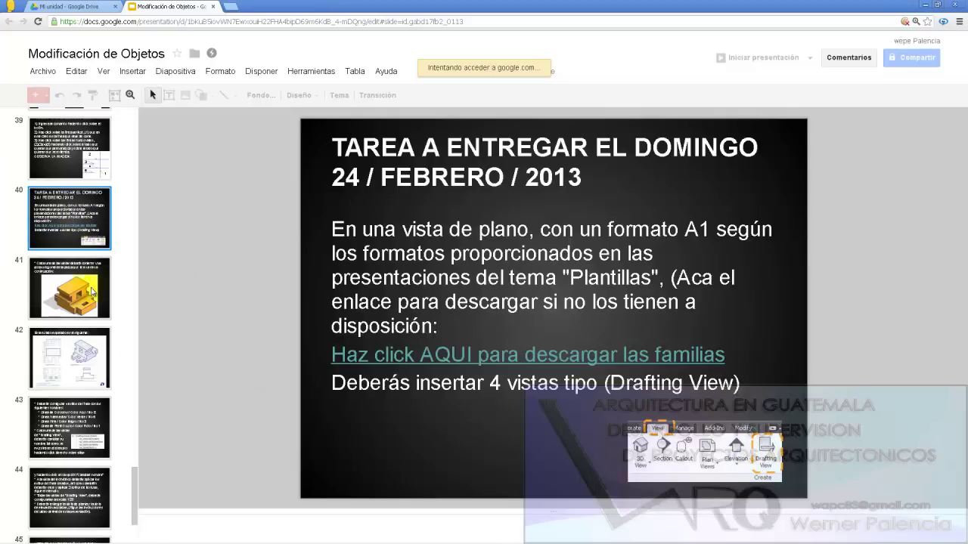
key(Down)
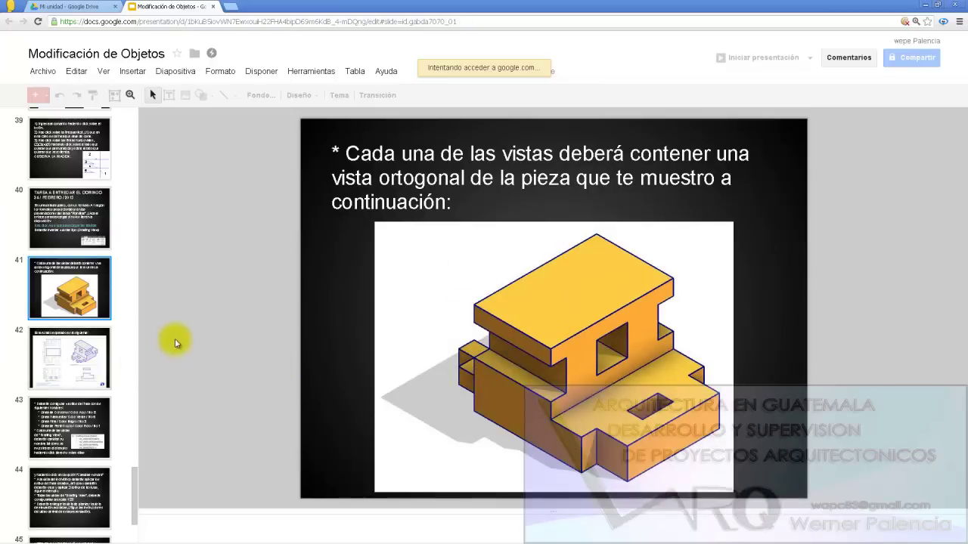
Step: Go past slide 42's expected result to slide 43 on line styles and drafting view names
key(Down)
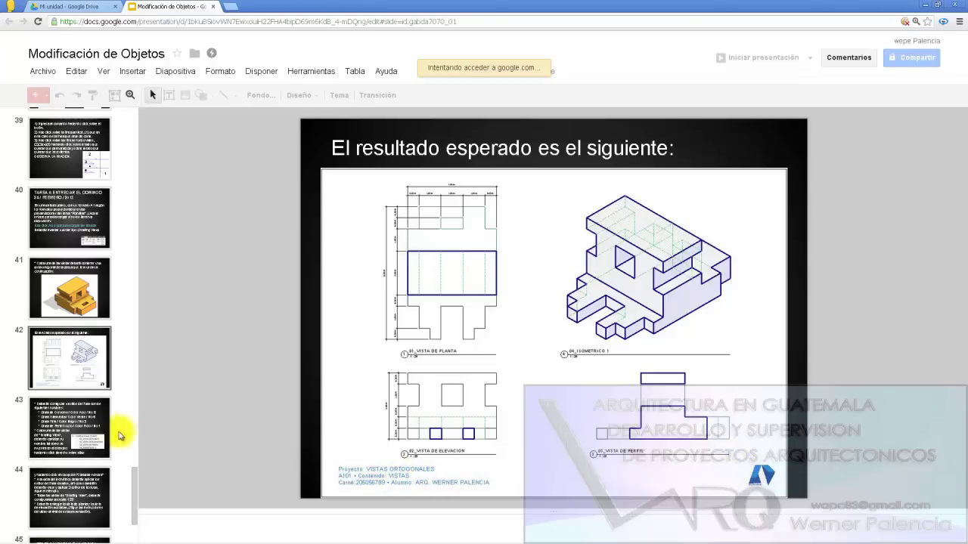
click(72, 435)
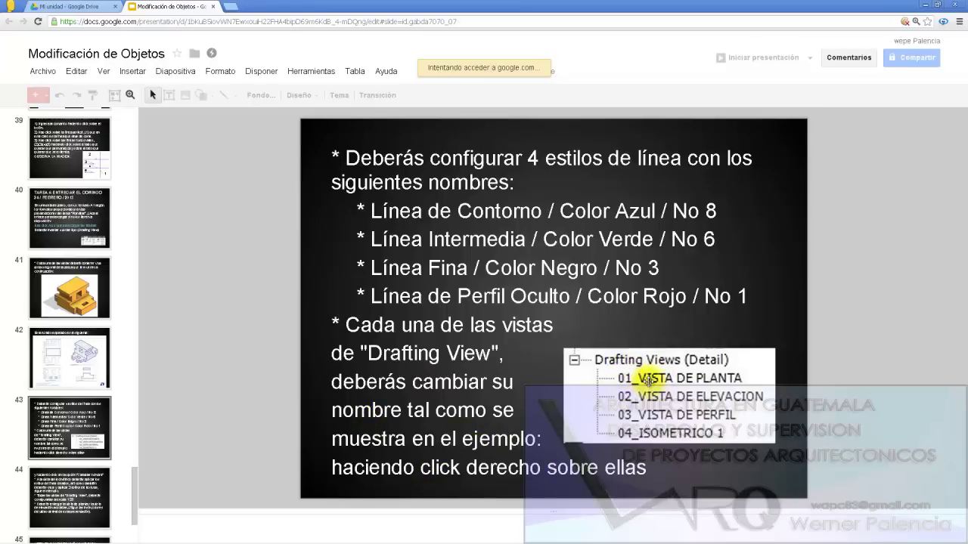
Step: Review slides 44 and 45 on detail lines, then return to the Revit A101 sheet
key(Down)
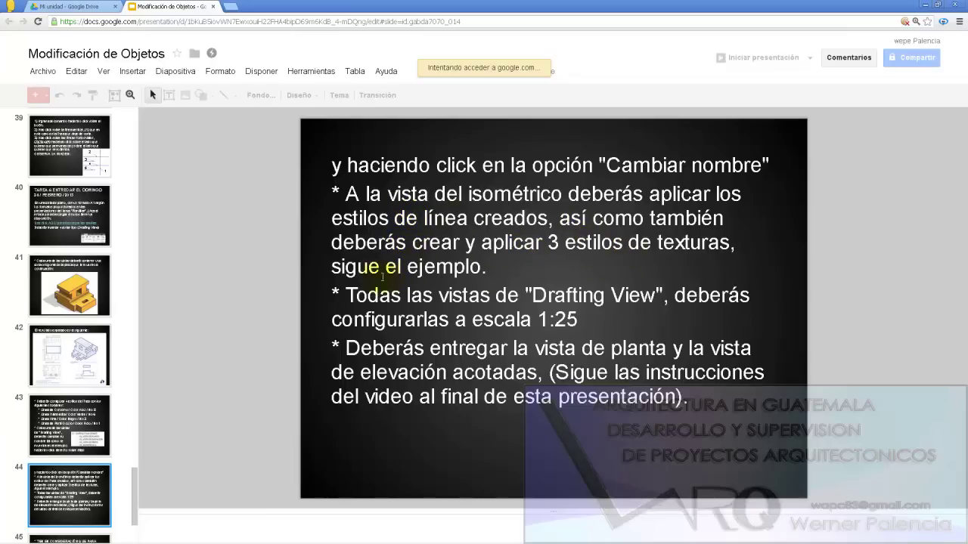
click(72, 354)
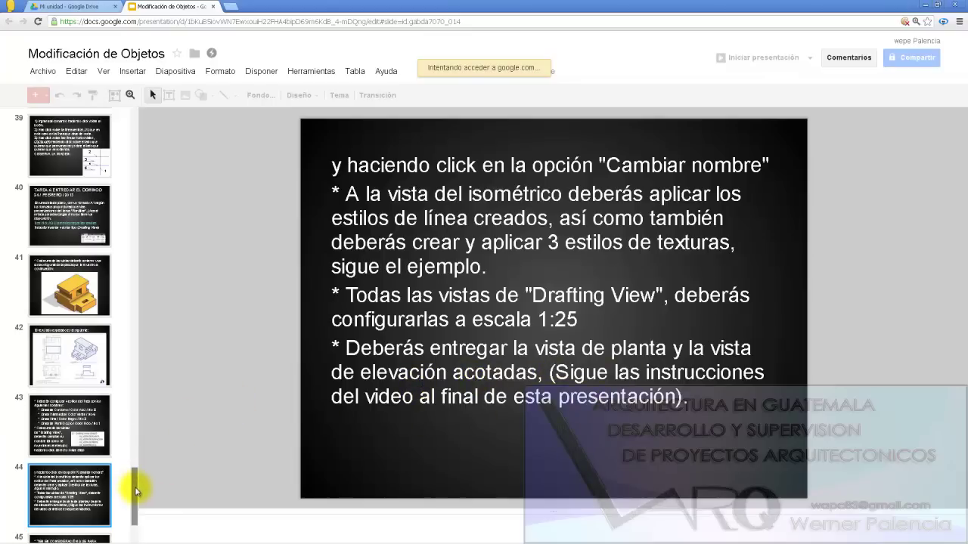
scroll(134, 521, down, 2)
click(96, 427)
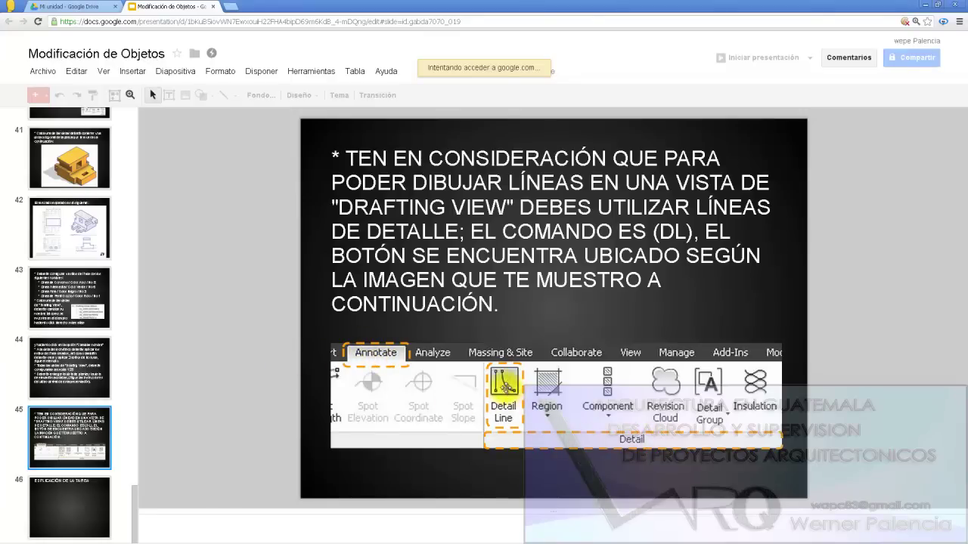
click(187, 371)
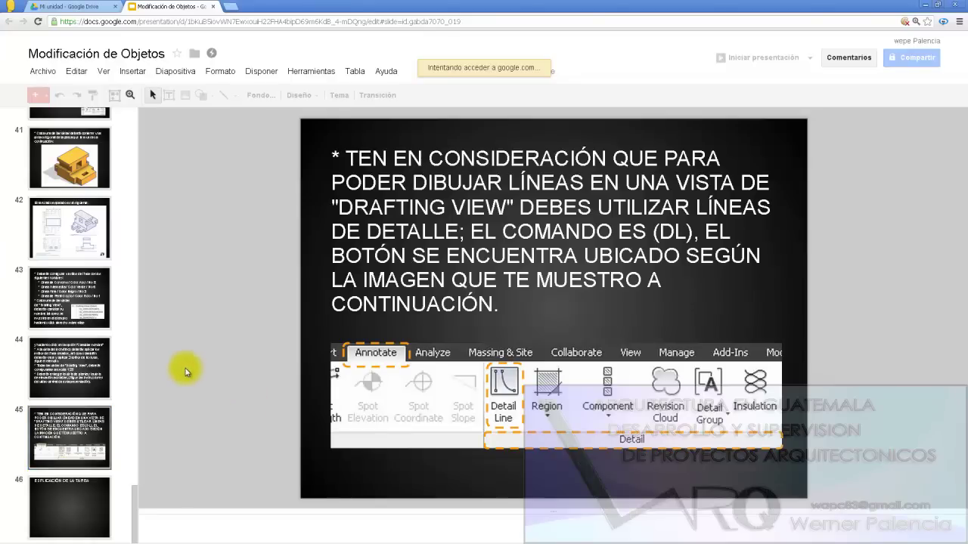
key(alt+Tab)
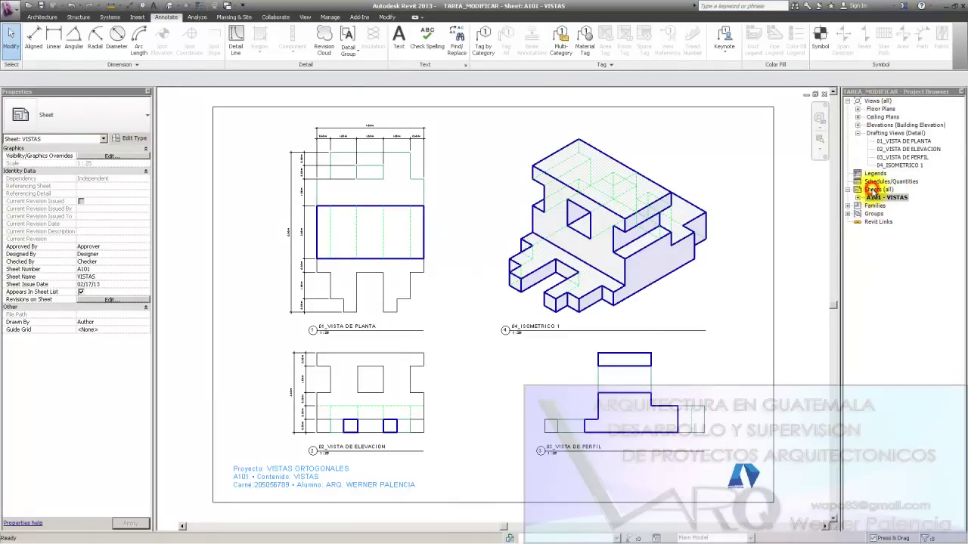
Step: Create a new sheet with the Farusac A1 titleblock after browsing Descargas for other titleblocks
click(876, 189)
right_click(876, 190)
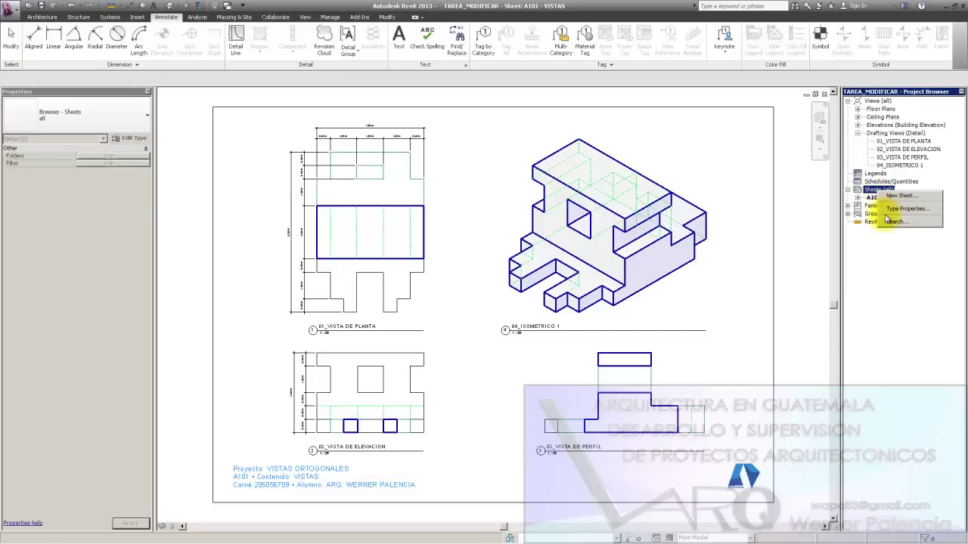
click(899, 195)
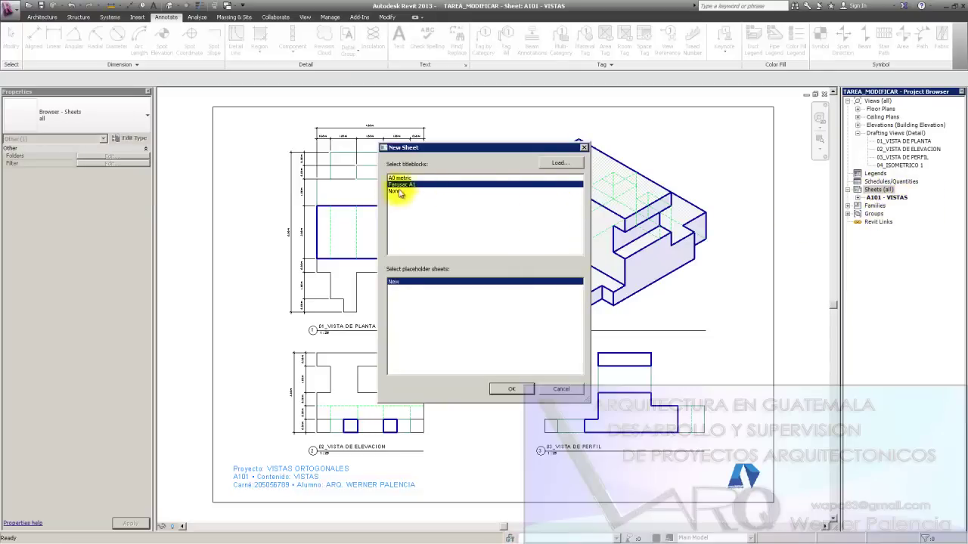
click(560, 163)
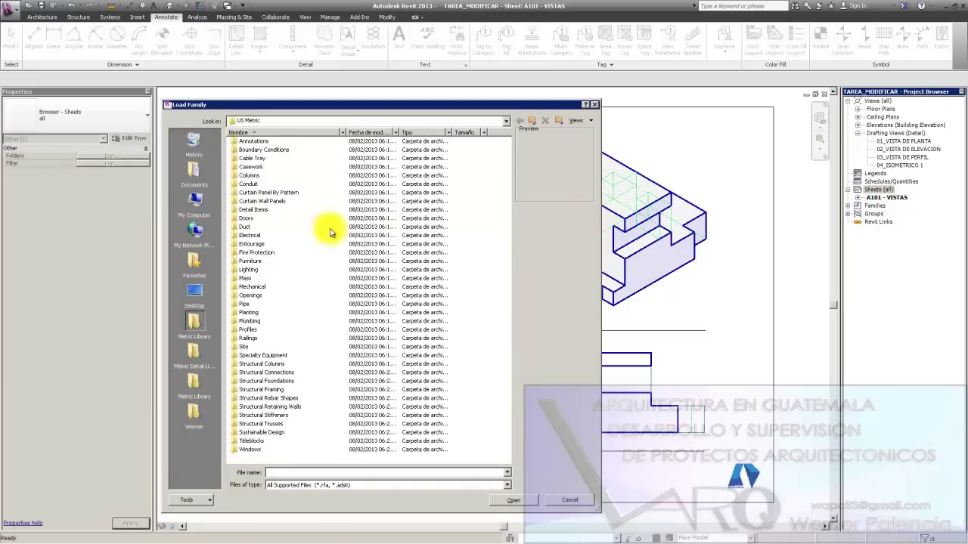
click(276, 123)
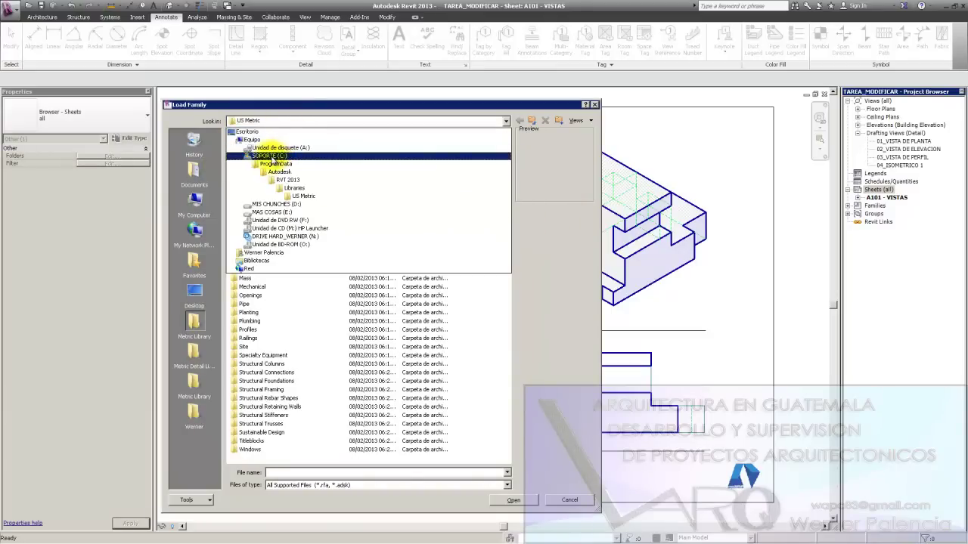
click(269, 252)
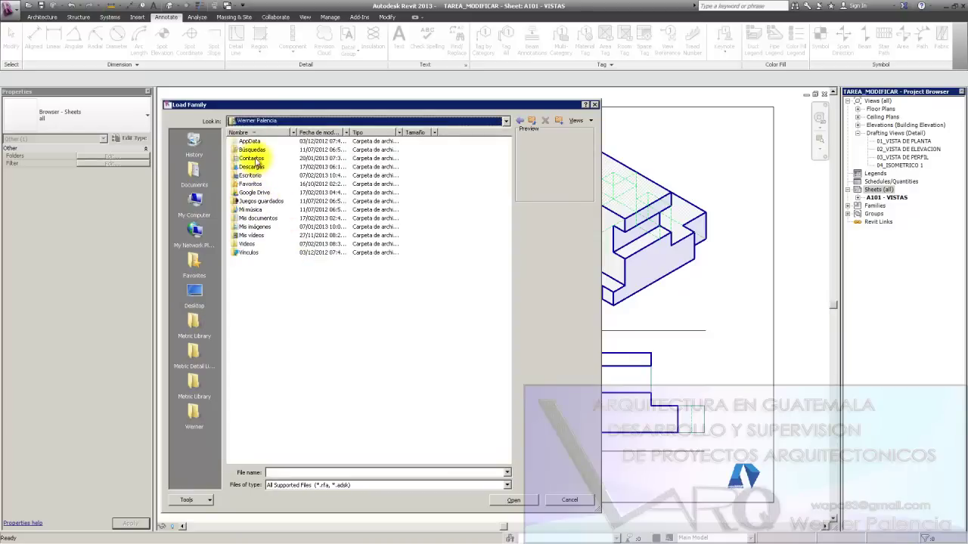
double_click(246, 168)
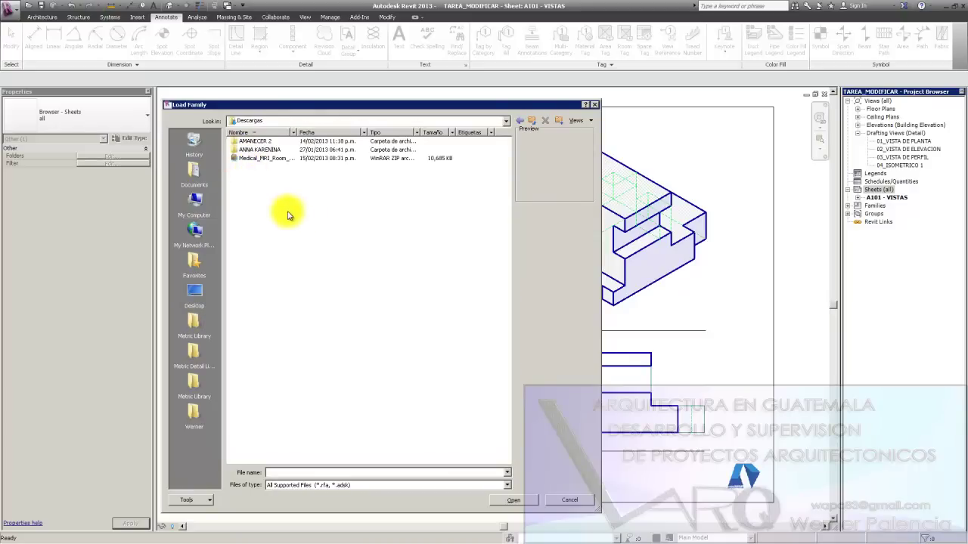
click(569, 499)
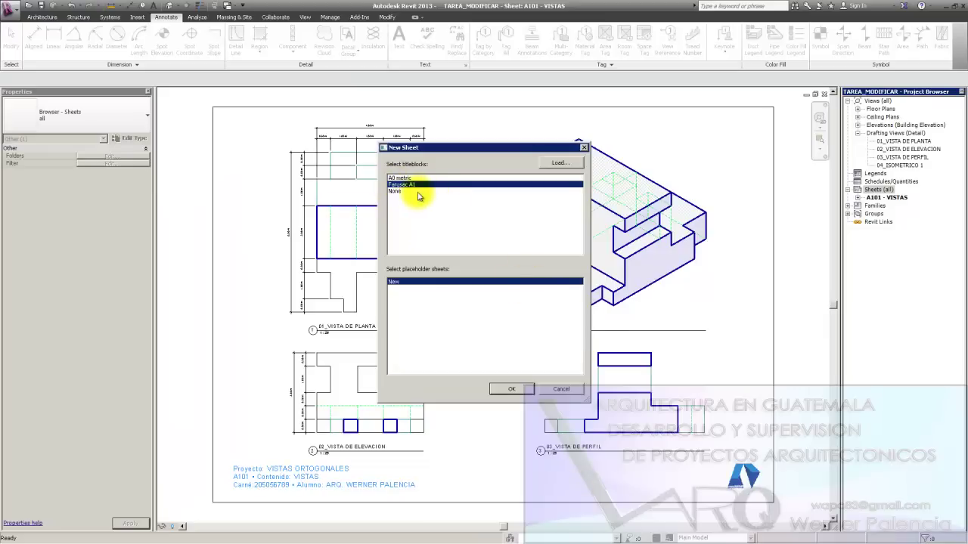
click(511, 389)
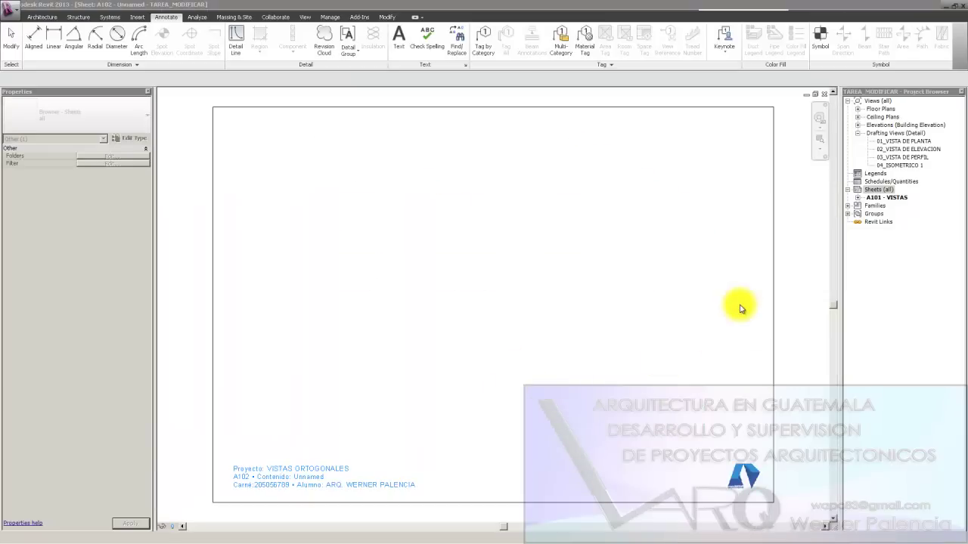
Step: Inspect the new A102 sheet and its title block, zooming and panning over it
click(352, 423)
scroll(416, 335, up, 3)
scroll(448, 338, up, 2)
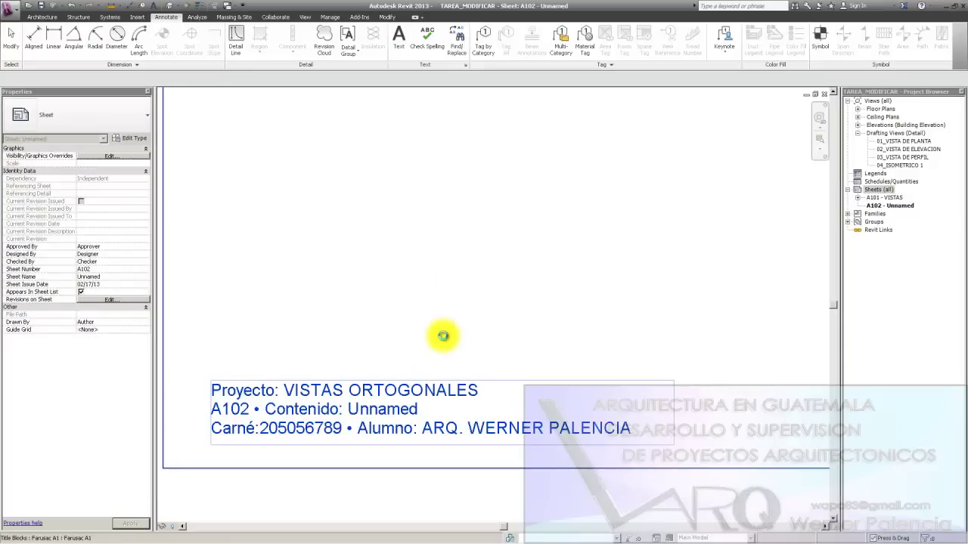
scroll(437, 342, up, 1)
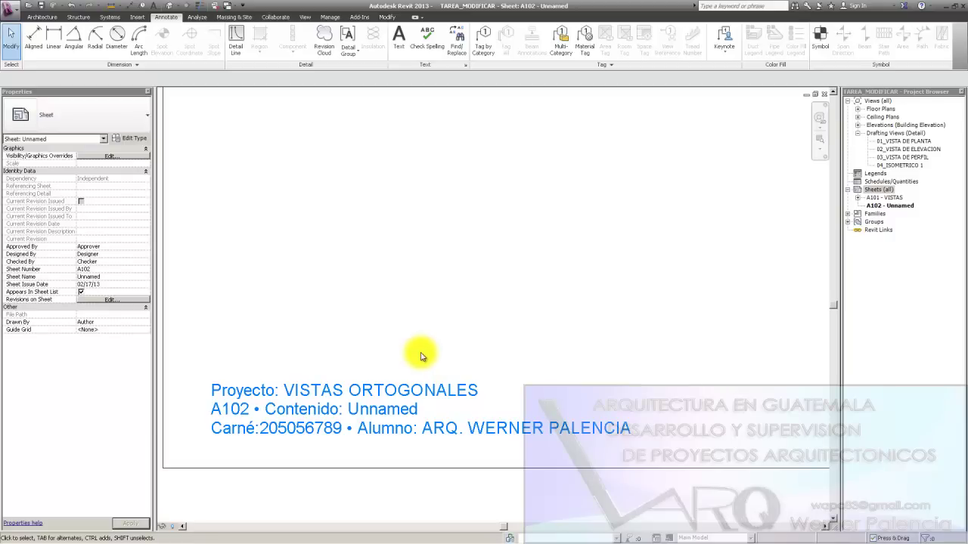
scroll(421, 358, down, 1)
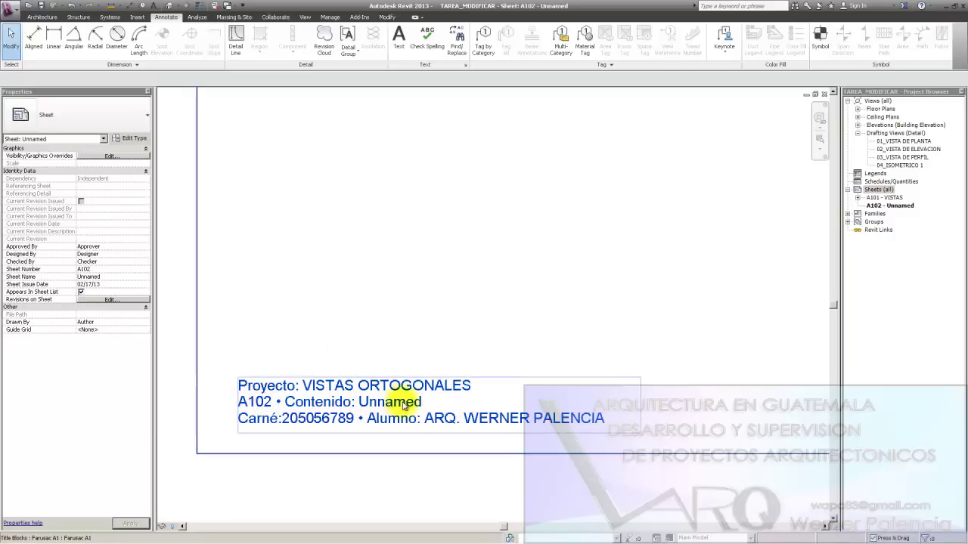
scroll(402, 407, down, 1)
scroll(404, 408, down, 2)
middle_drag(497, 320, 451, 381)
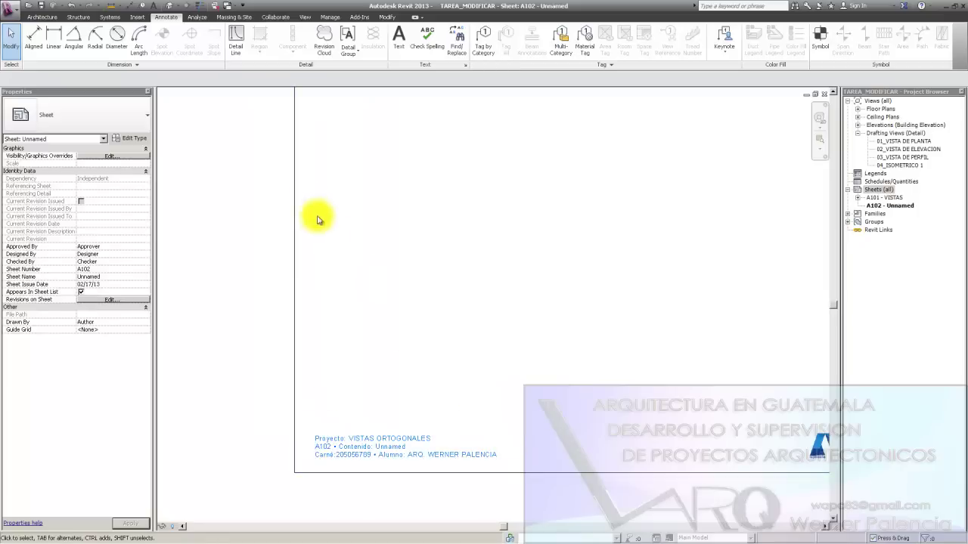
click(243, 165)
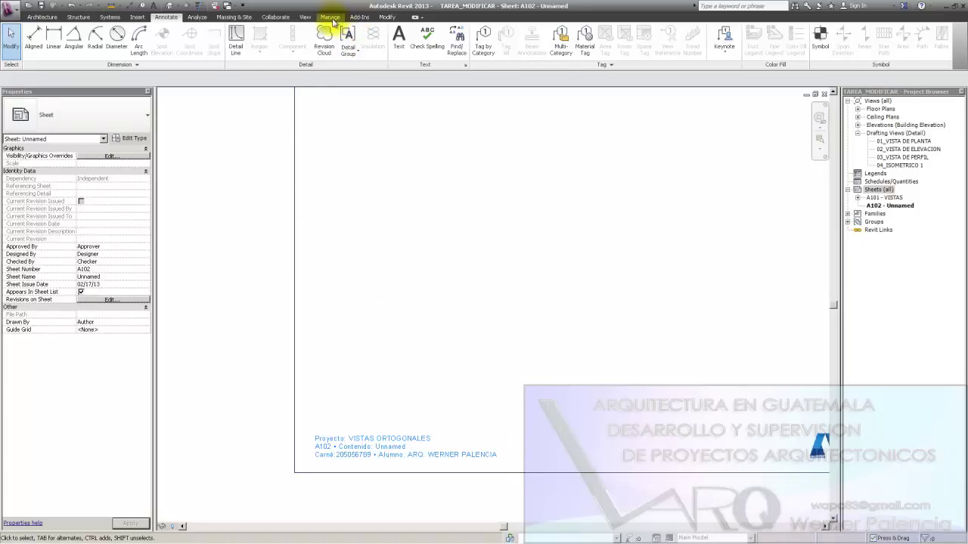
Step: View the Project Name in Project Information without changes, then reopen sheet A101 - VISTAS
click(331, 17)
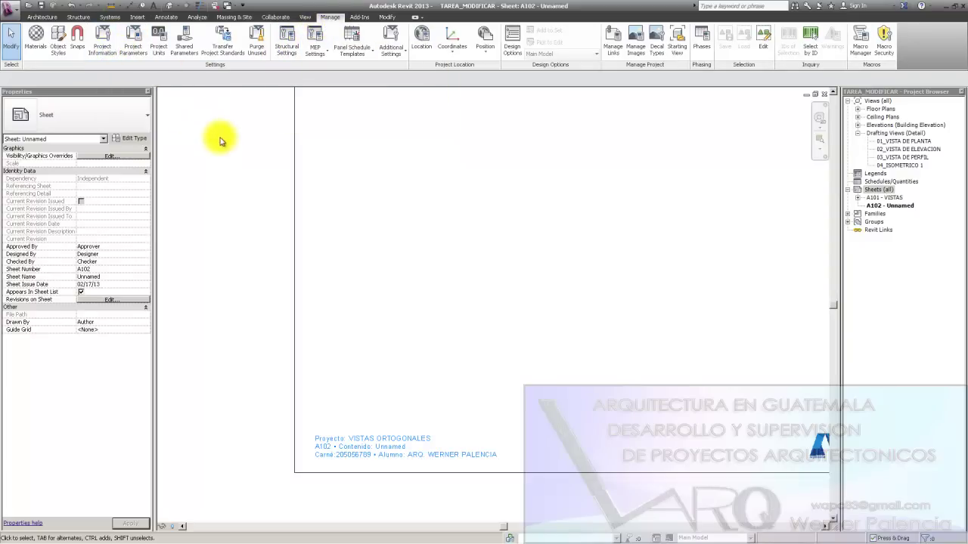
click(102, 39)
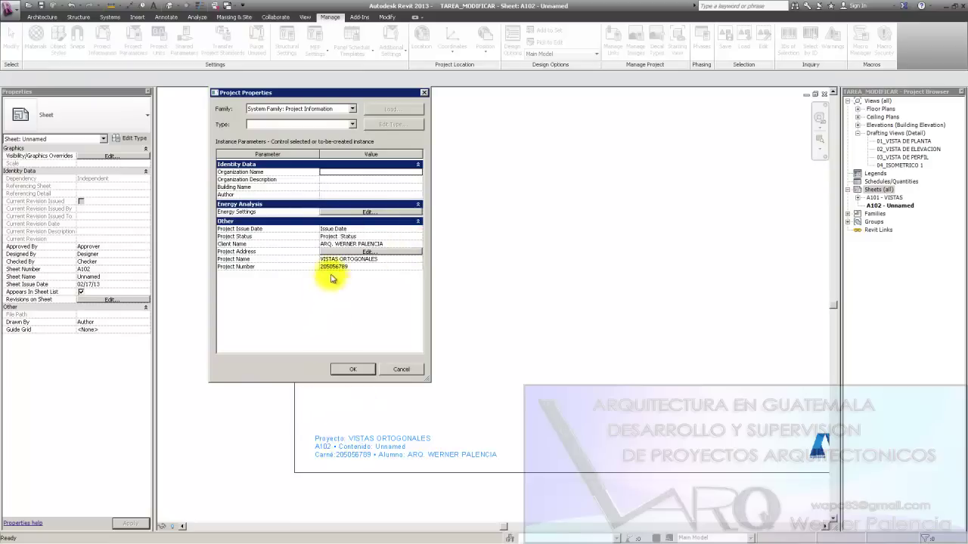
click(392, 260)
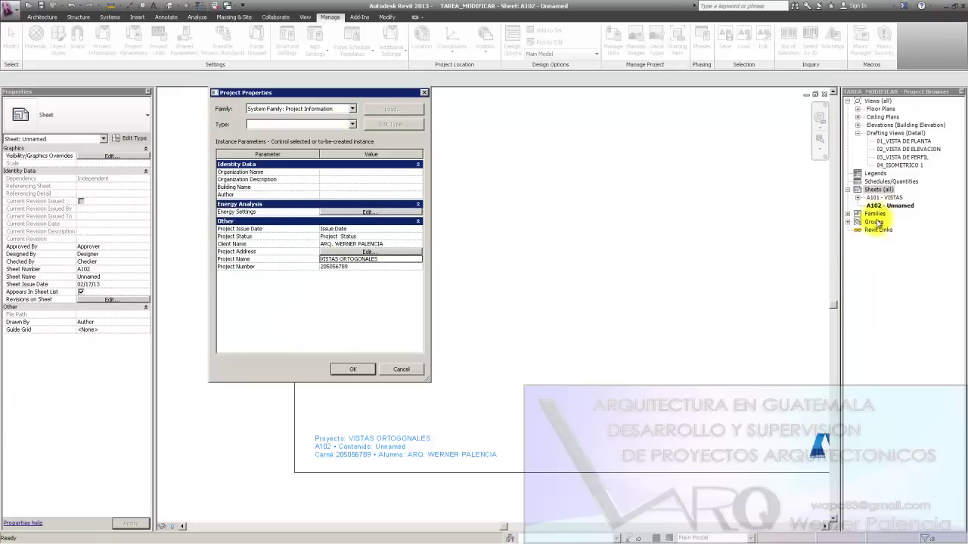
click(400, 369)
double_click(892, 198)
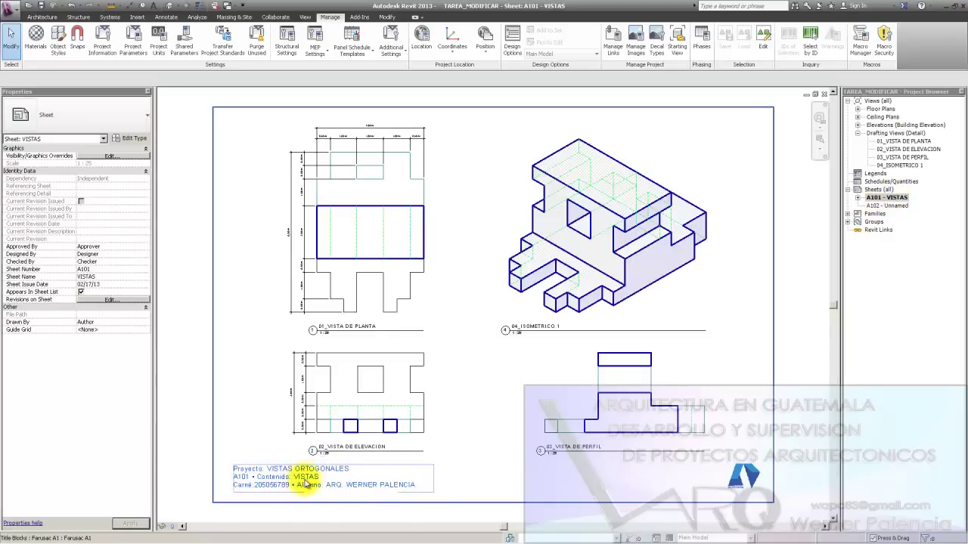
Step: Rename sheet A102 from 'Unnamed' to 'VISTAS 2' and open it
click(886, 206)
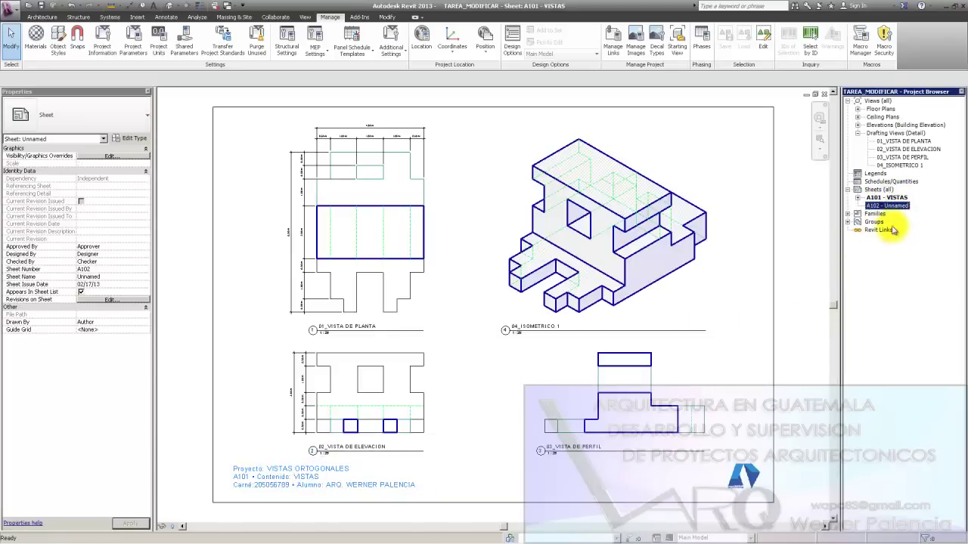
right_click(886, 207)
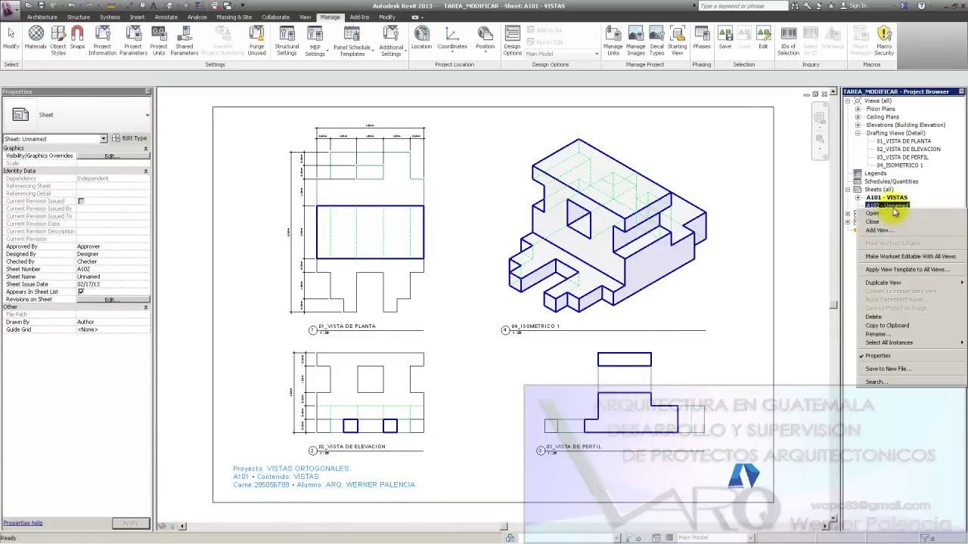
click(904, 333)
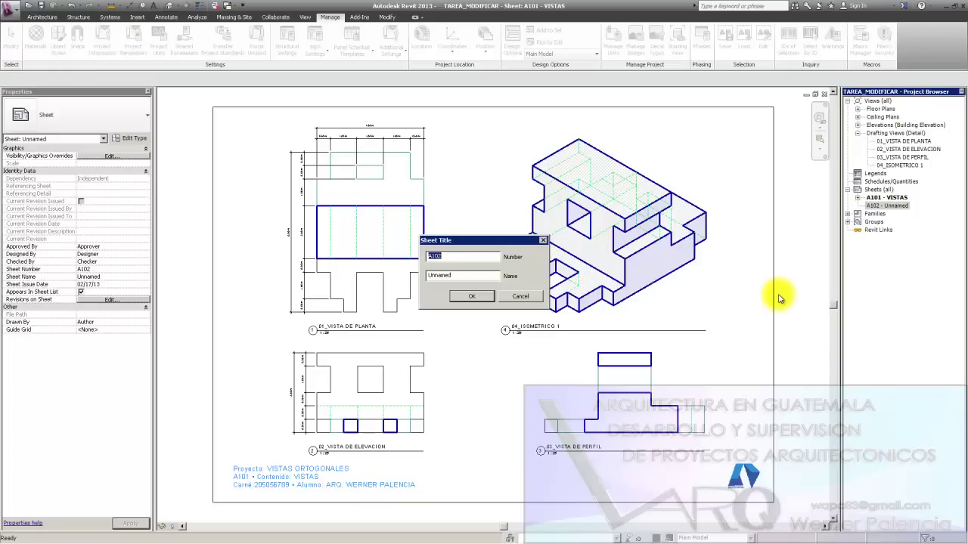
double_click(435, 275)
text(VISTAS 2)
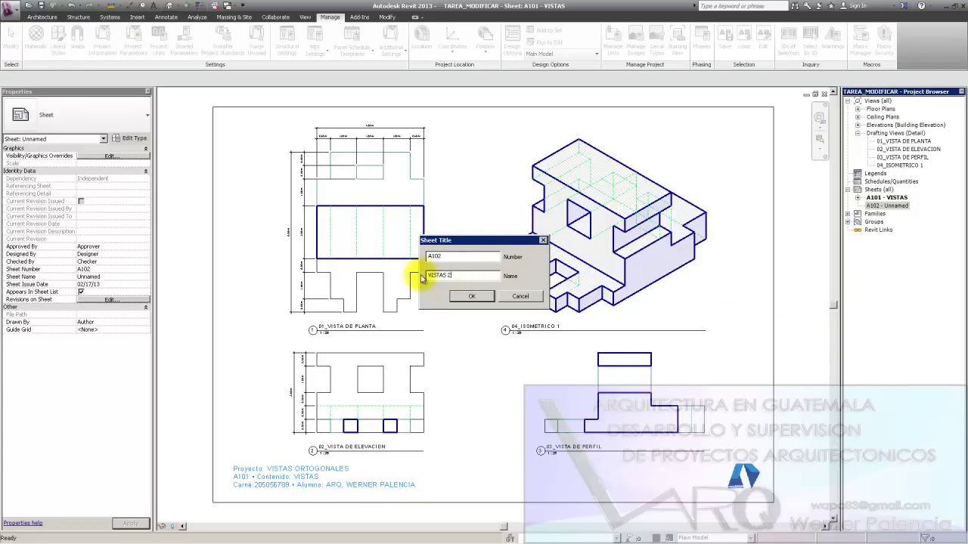
key(Return)
double_click(892, 206)
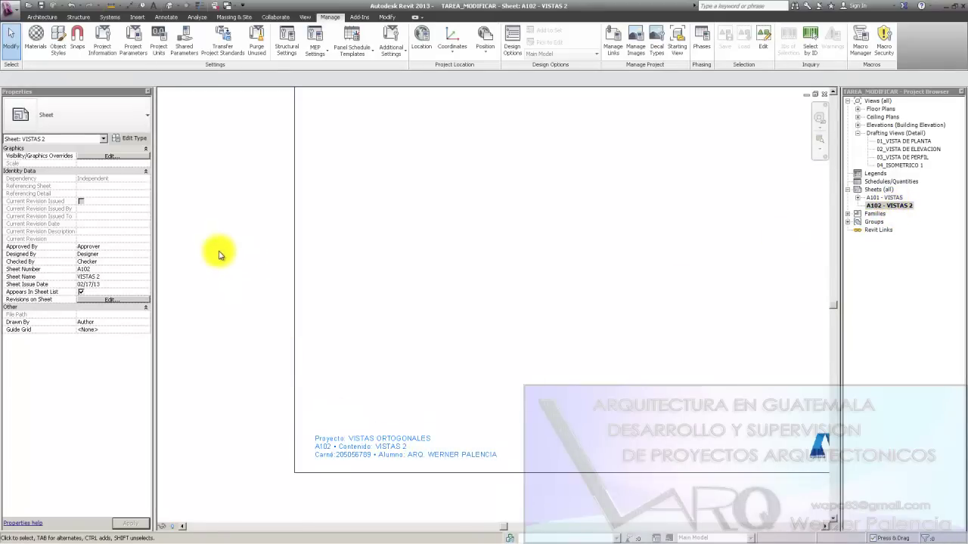
click(100, 41)
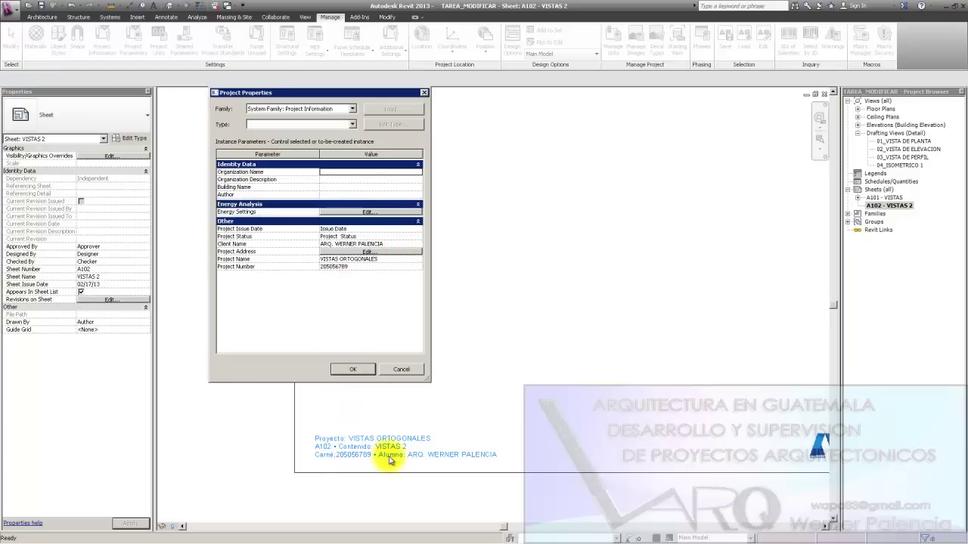
click(274, 268)
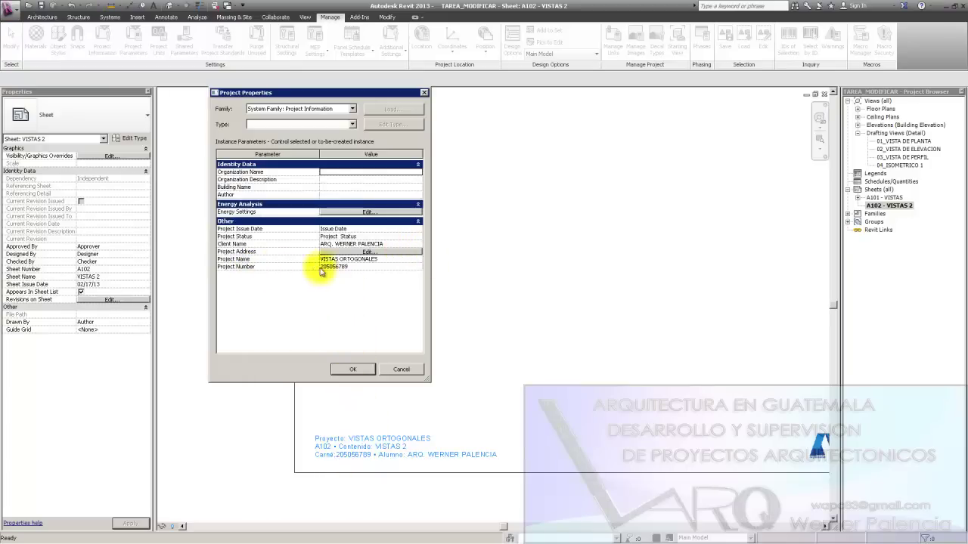
click(353, 268)
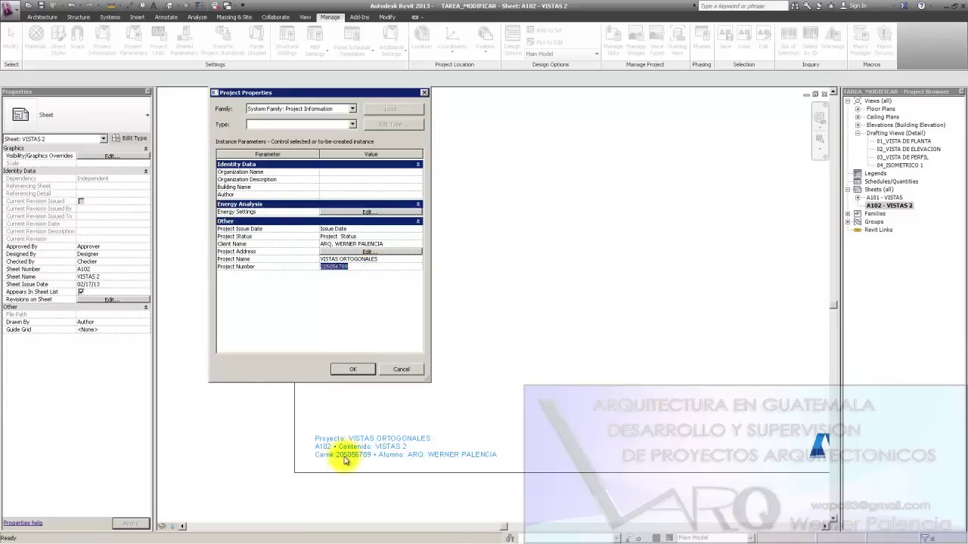
click(362, 321)
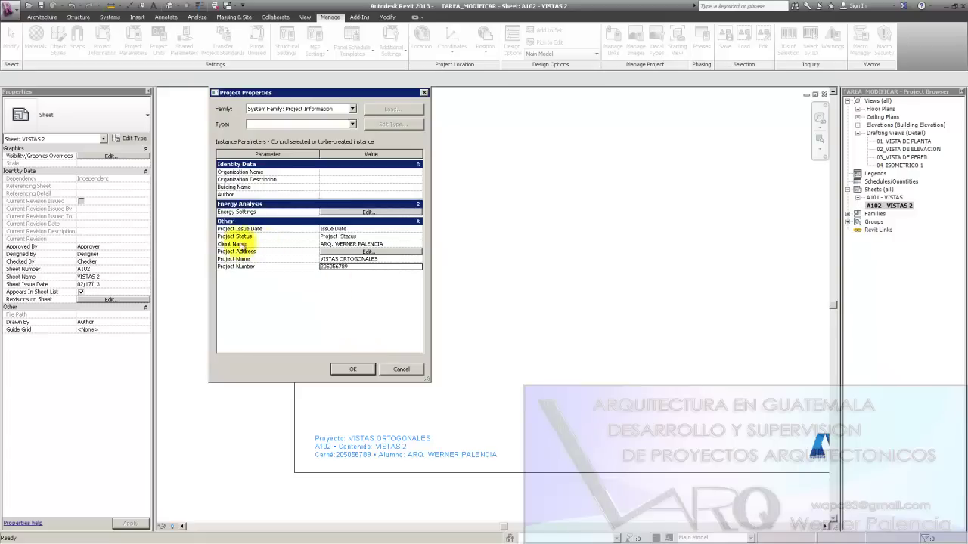
click(396, 243)
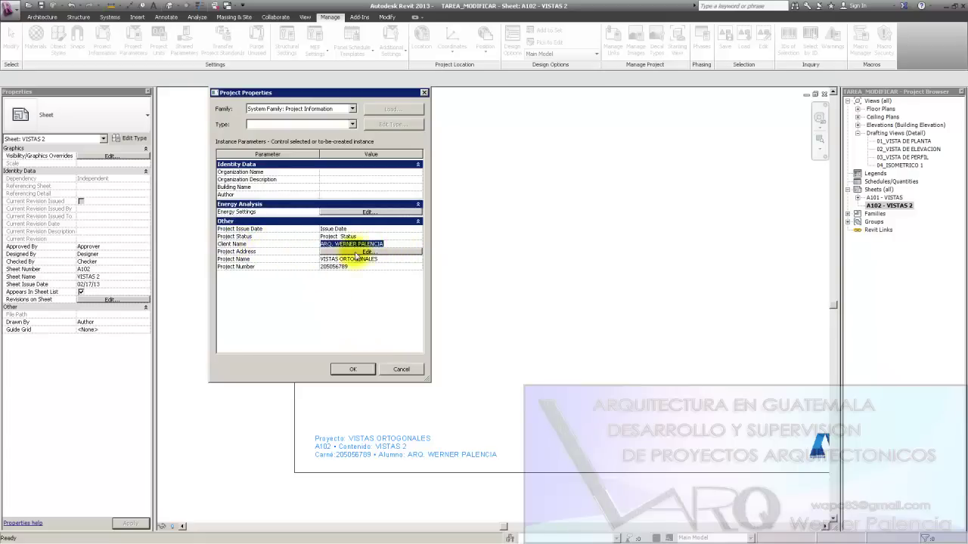
drag(291, 92, 353, 84)
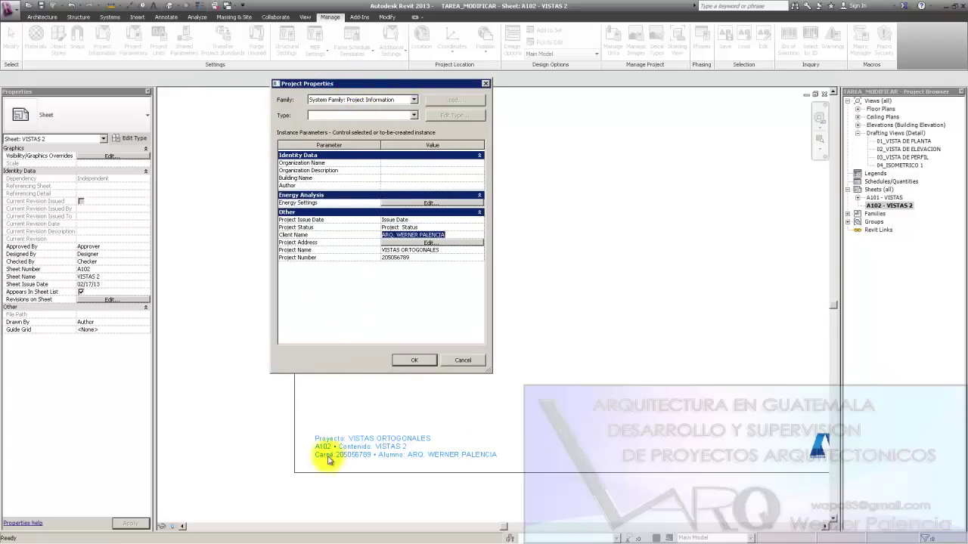
click(462, 360)
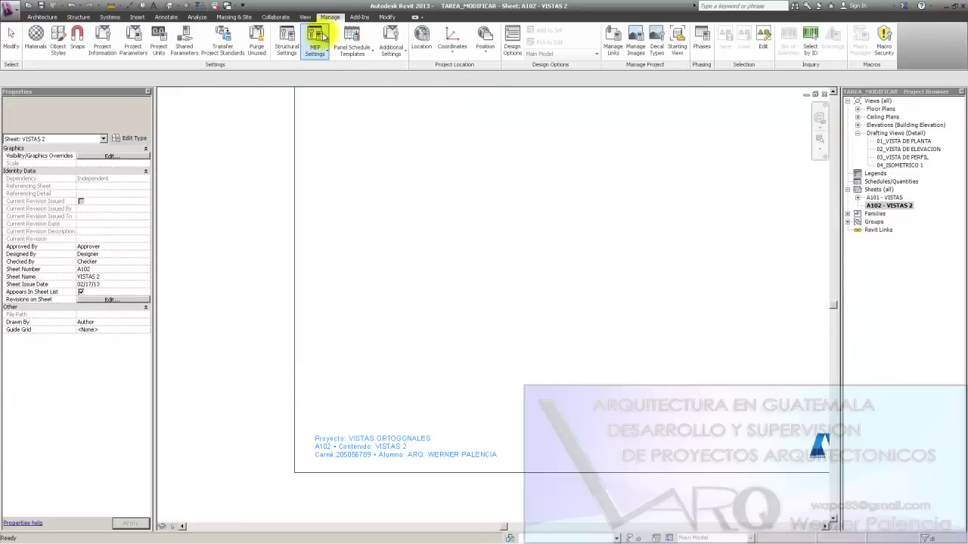
click(102, 41)
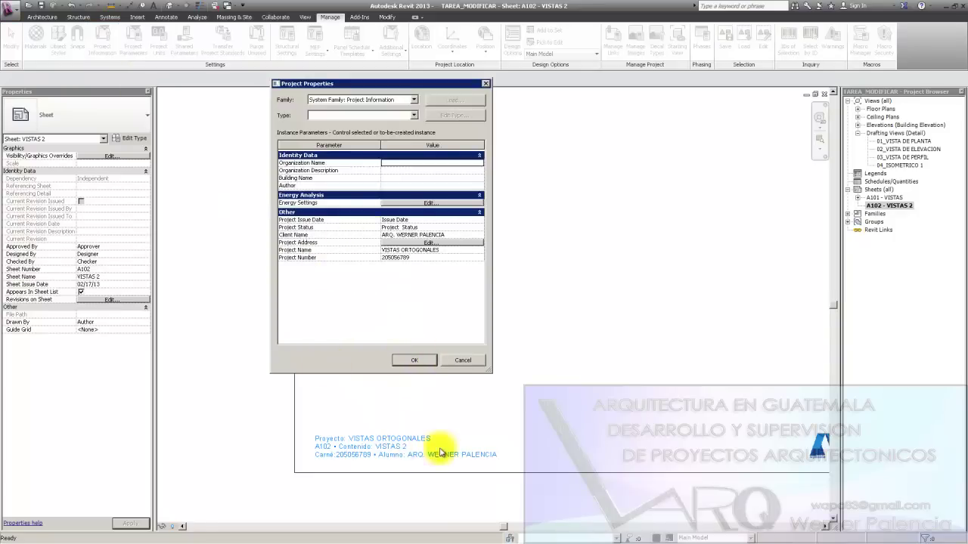
click(461, 360)
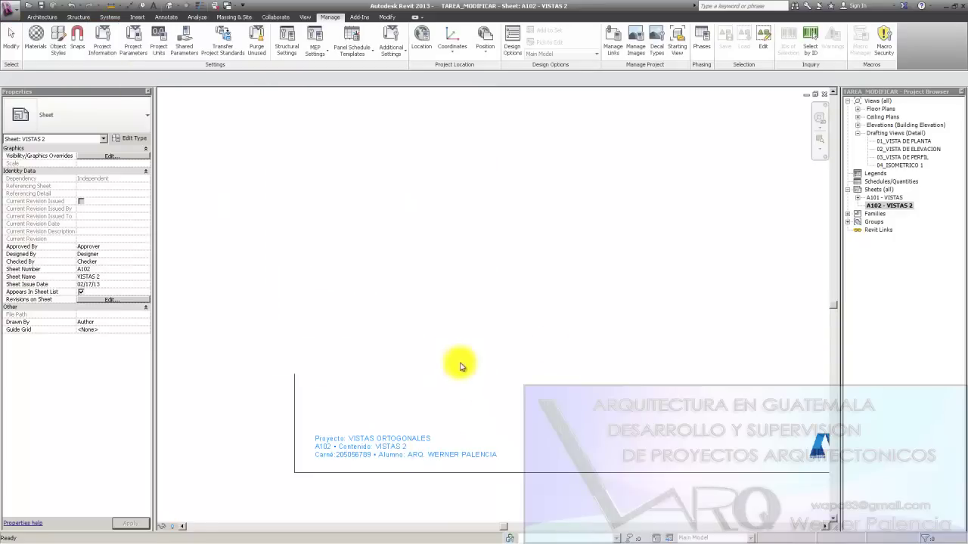
Step: Delete sheet A102 - VISTAS 2 from the project
right_click(898, 205)
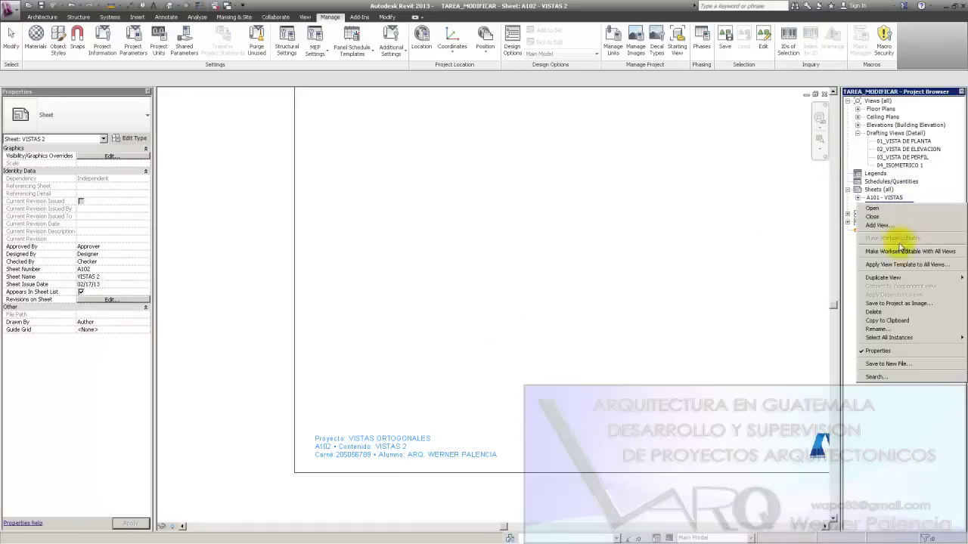
click(888, 313)
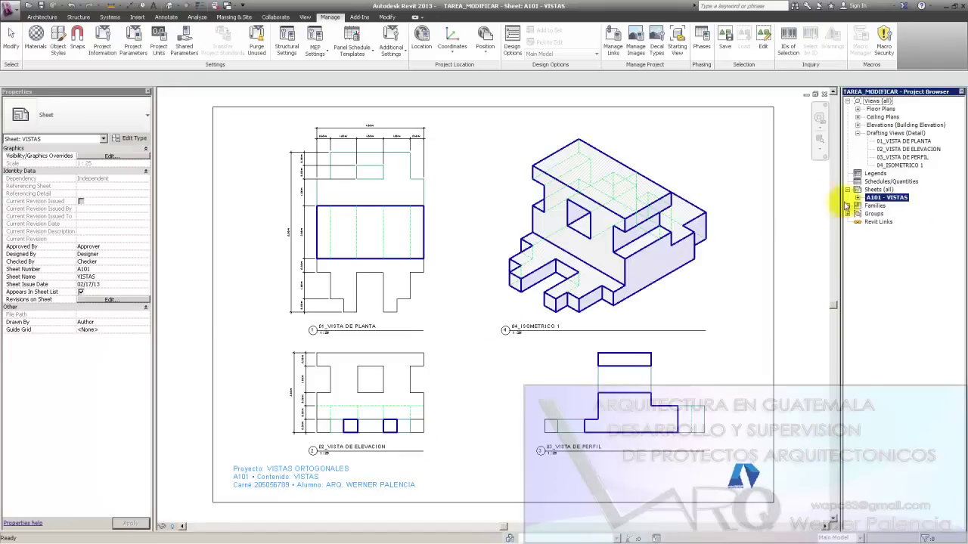
click(347, 216)
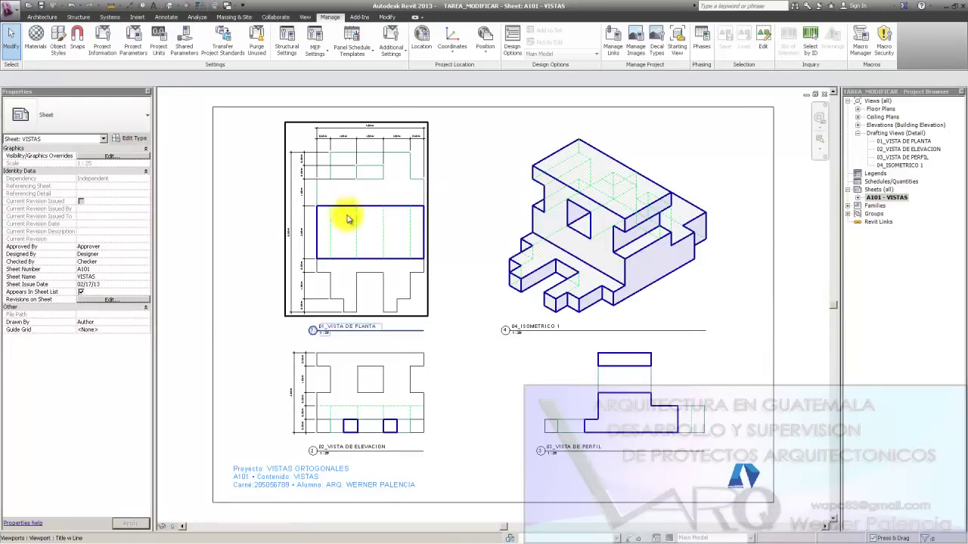
click(471, 151)
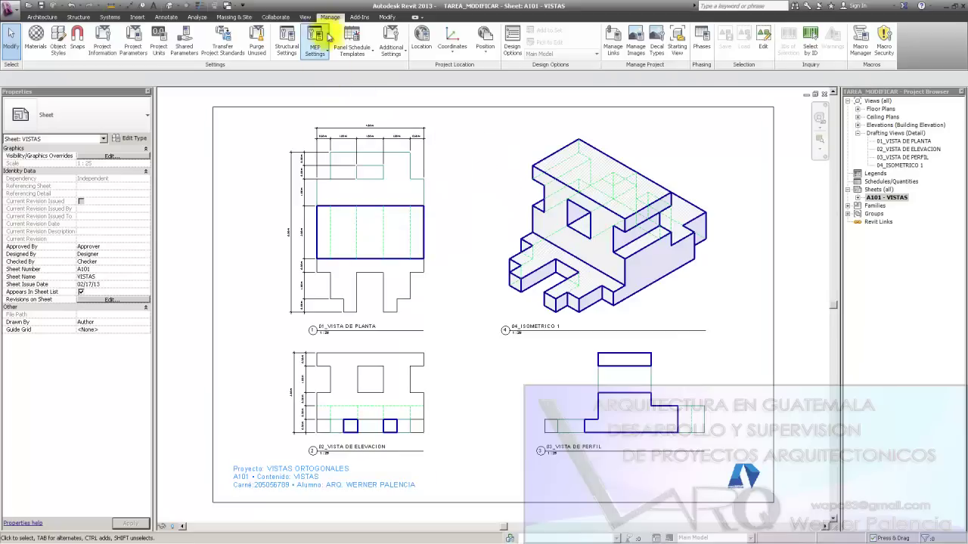
Step: Create drafting view 05_ISOMETRICO 2 at custom scale 1:25
click(305, 18)
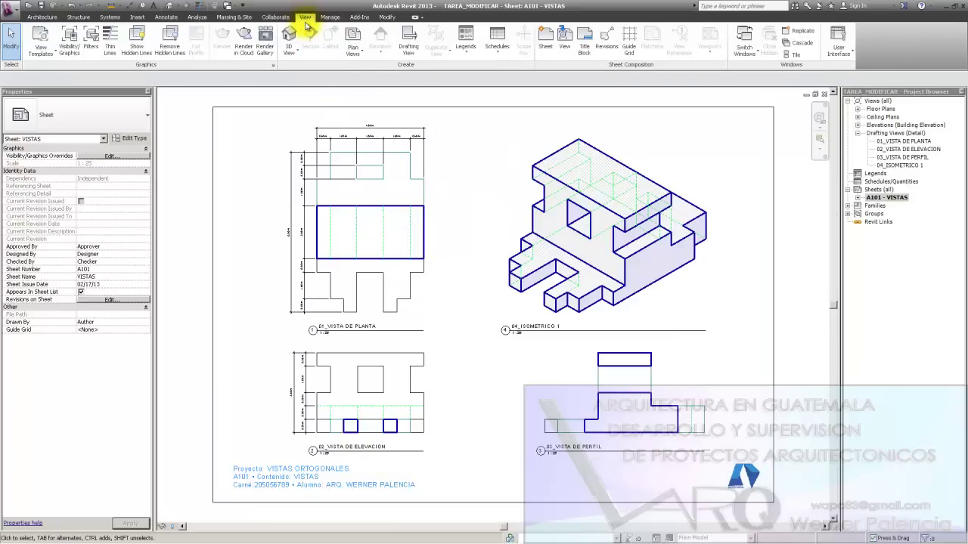
click(408, 44)
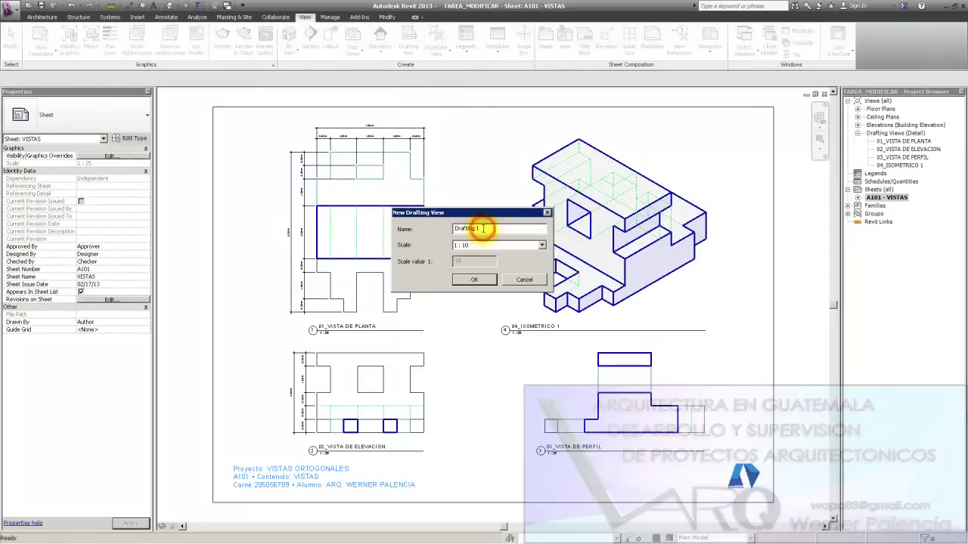
drag(482, 228, 446, 227)
text(05_ISOMETRICO 2)
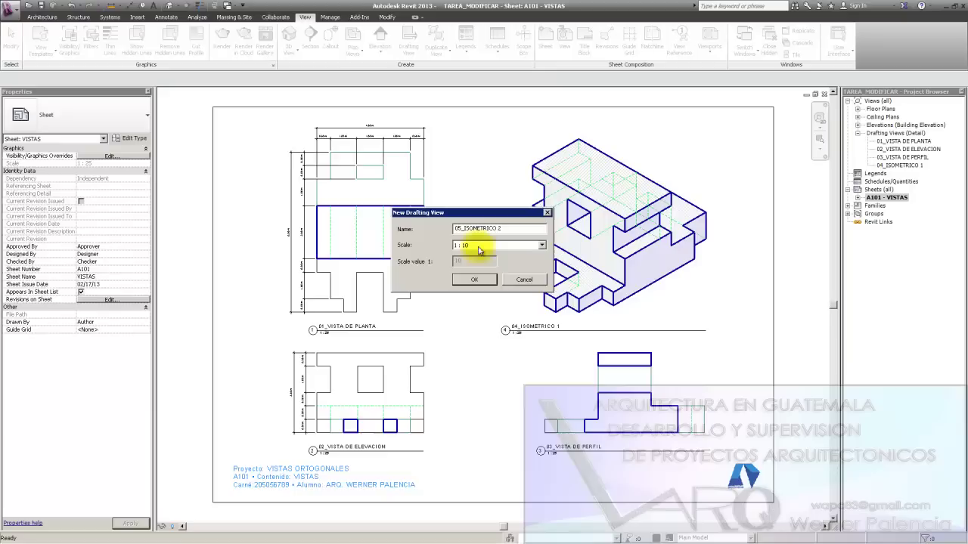
click(488, 245)
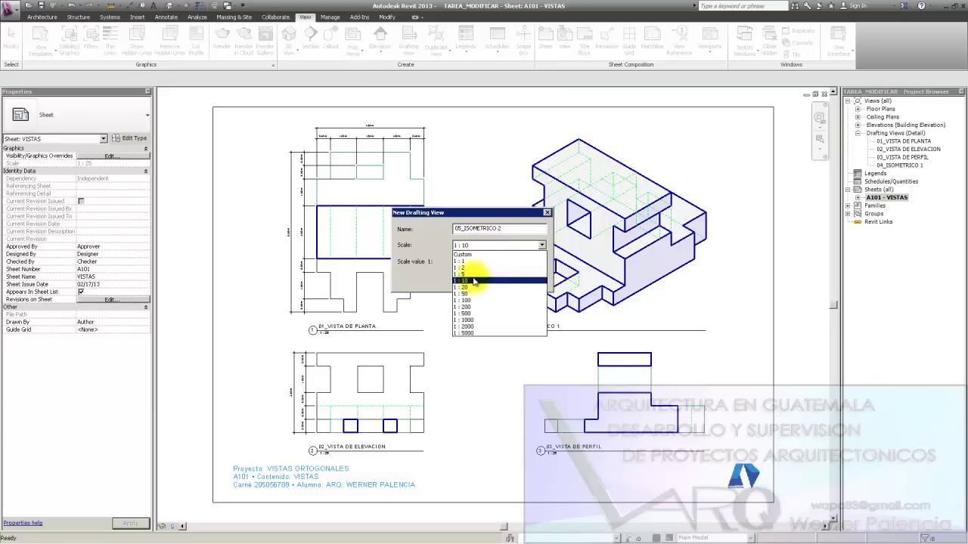
click(477, 255)
drag(476, 260, 450, 260)
text(25)
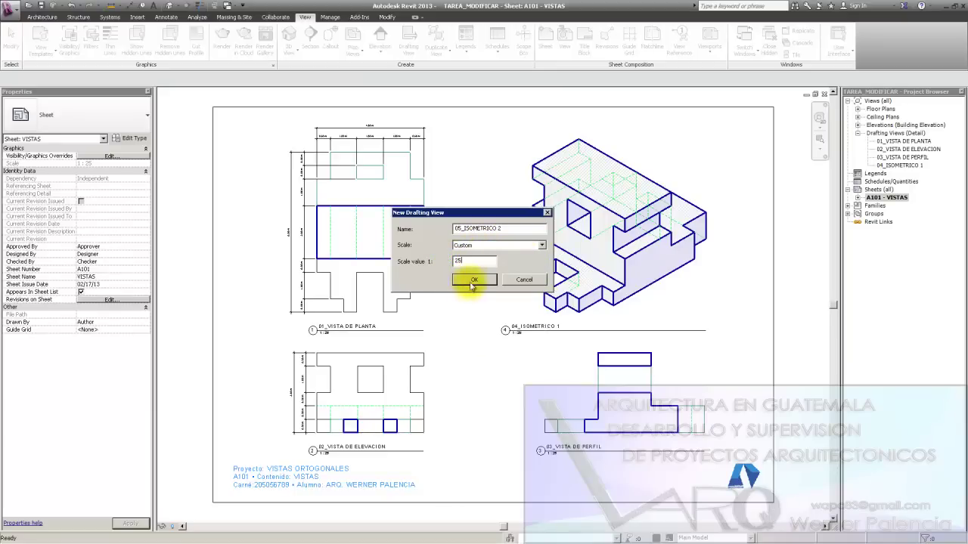
click(473, 279)
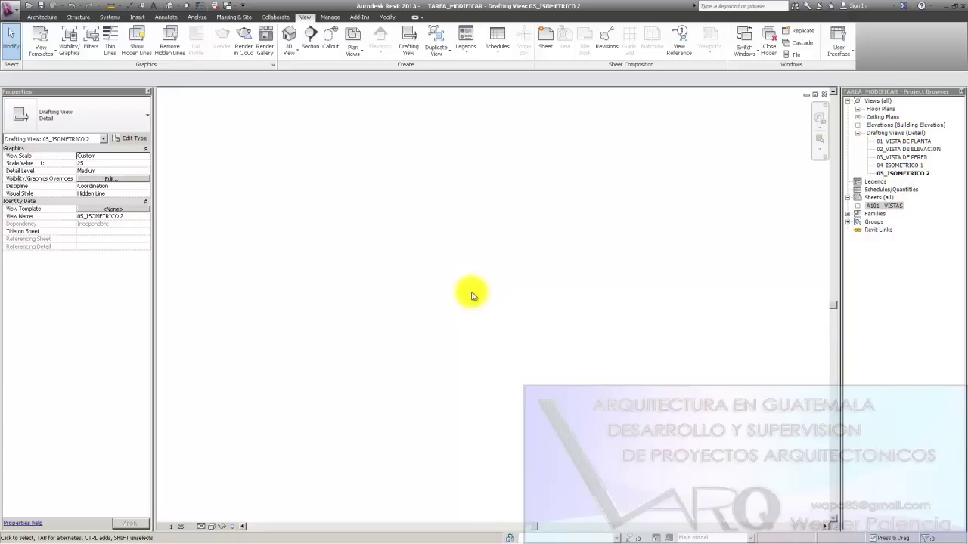
Step: Start the Detail Line tool (L) using the Linea de Contorno line style
click(166, 16)
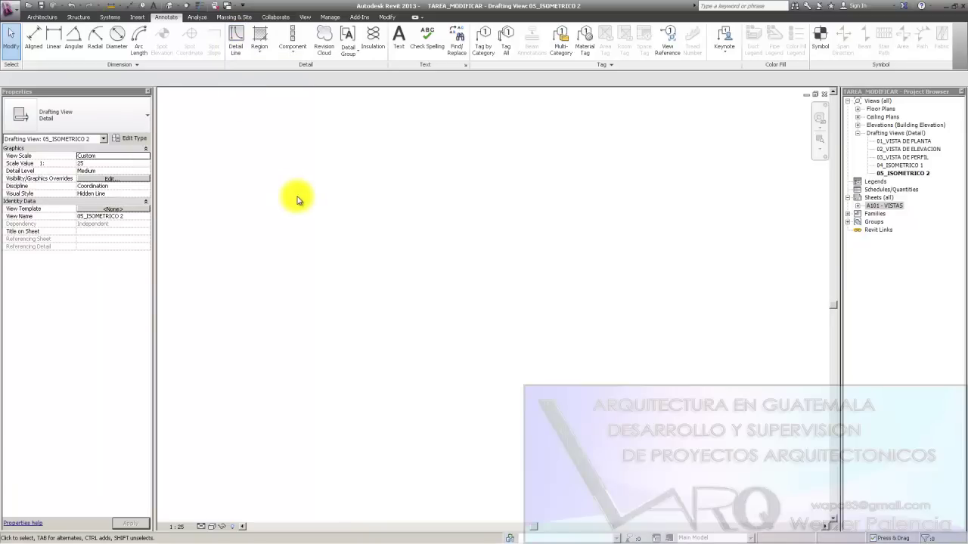
key(l)
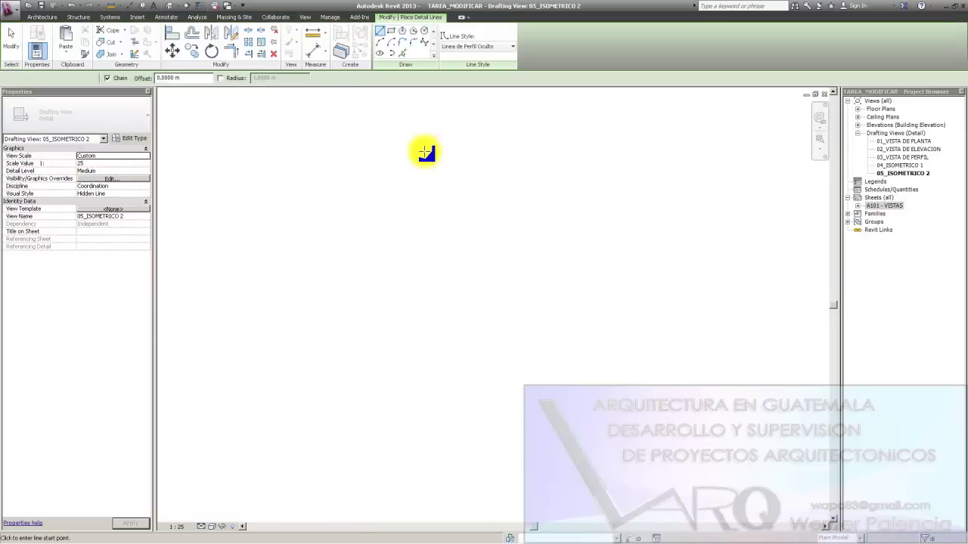
click(480, 51)
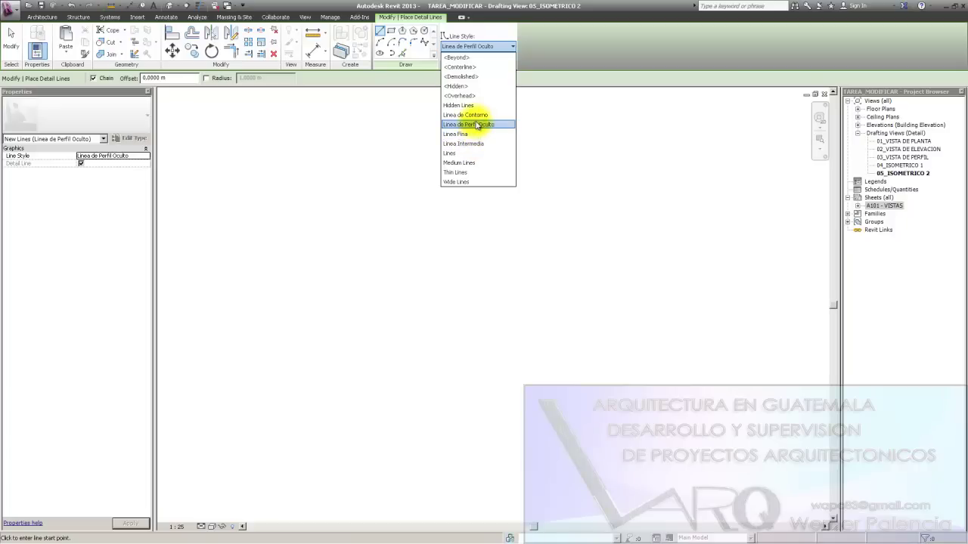
click(478, 114)
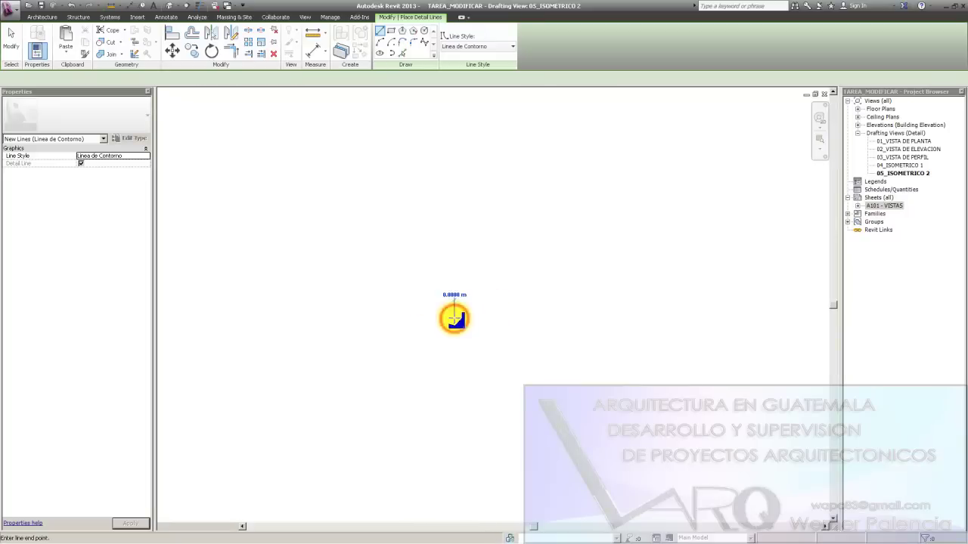
Step: Draw the chained isometric outline with segment lengths 0.5, 0.5, 1, .5 and 1
click(454, 318)
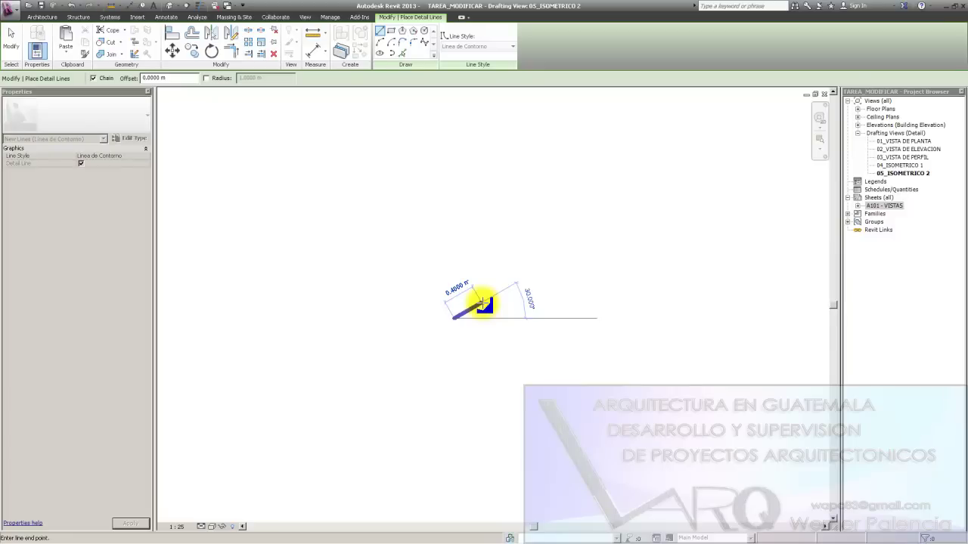
text(0.5)
key(Return)
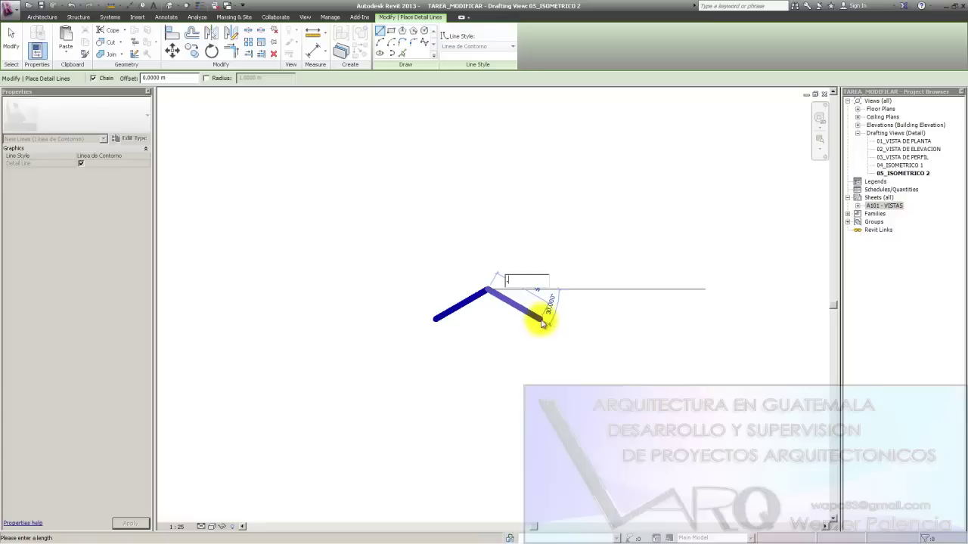
text(0.5)
key(Return)
scroll(545, 303, down, 3)
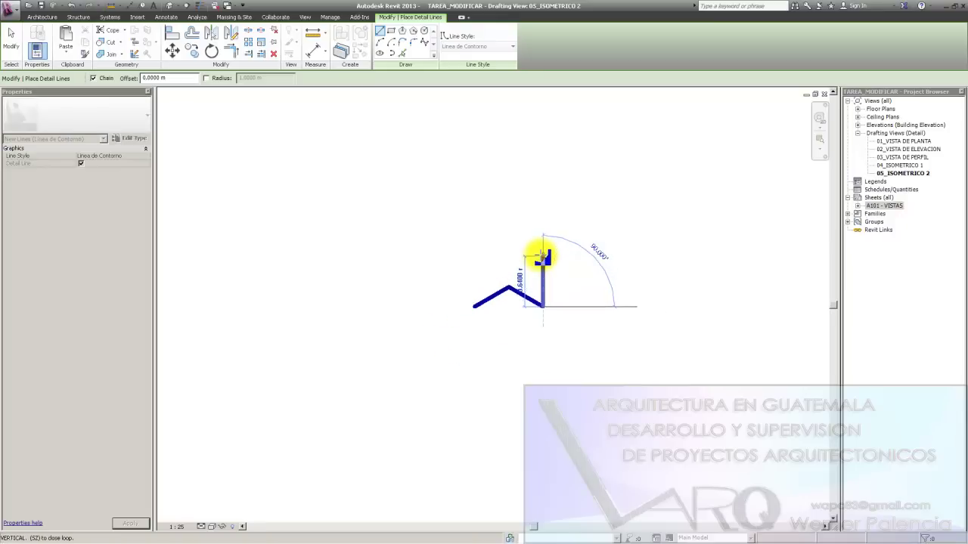
text(1)
key(Return)
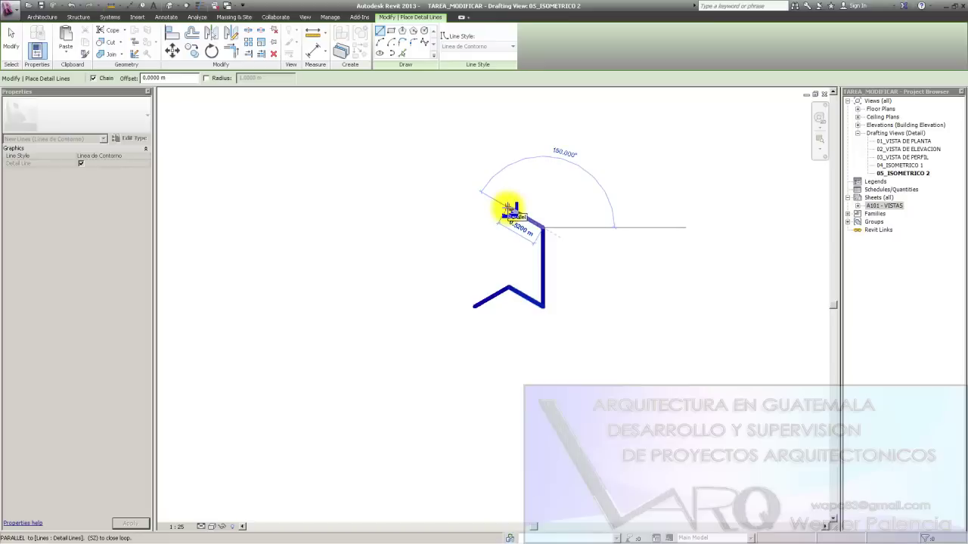
text(.5)
key(Return)
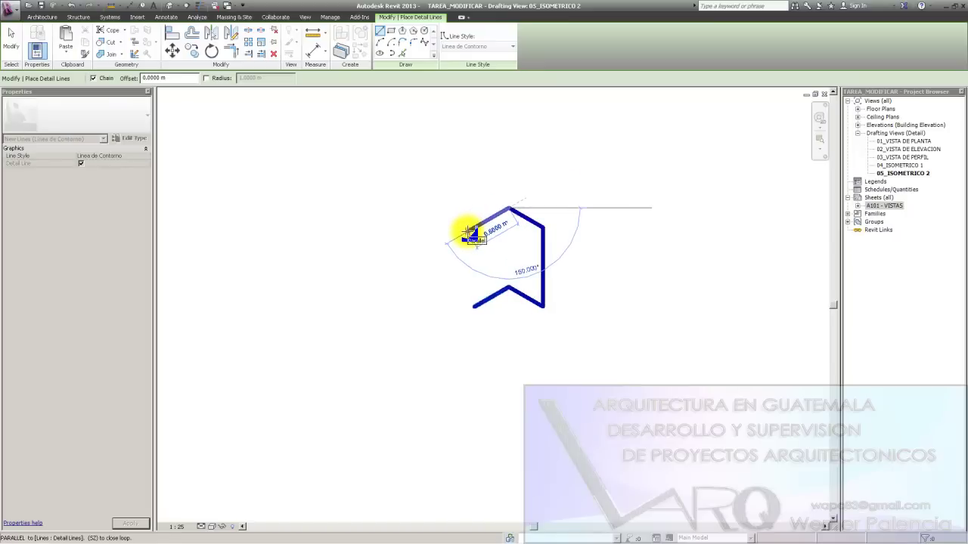
text(.5)
key(Return)
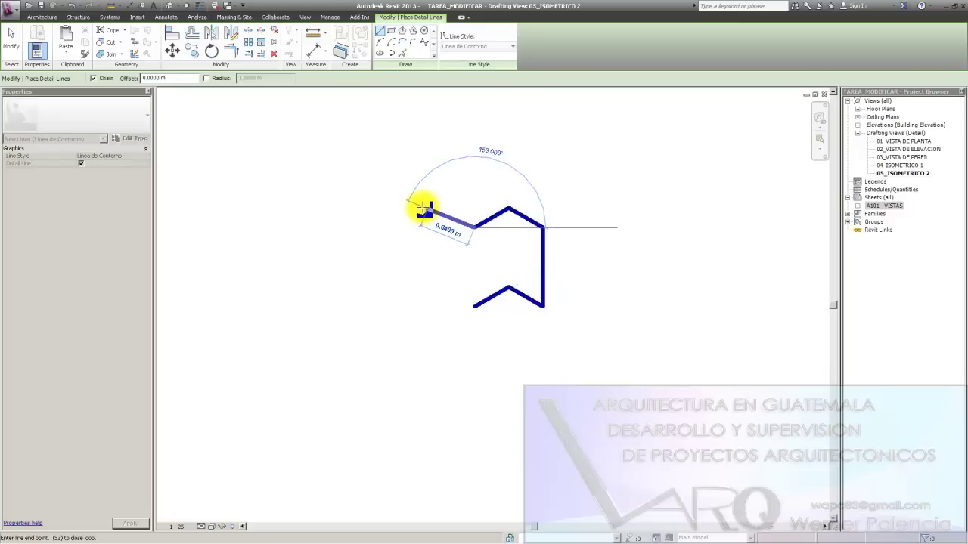
text(1)
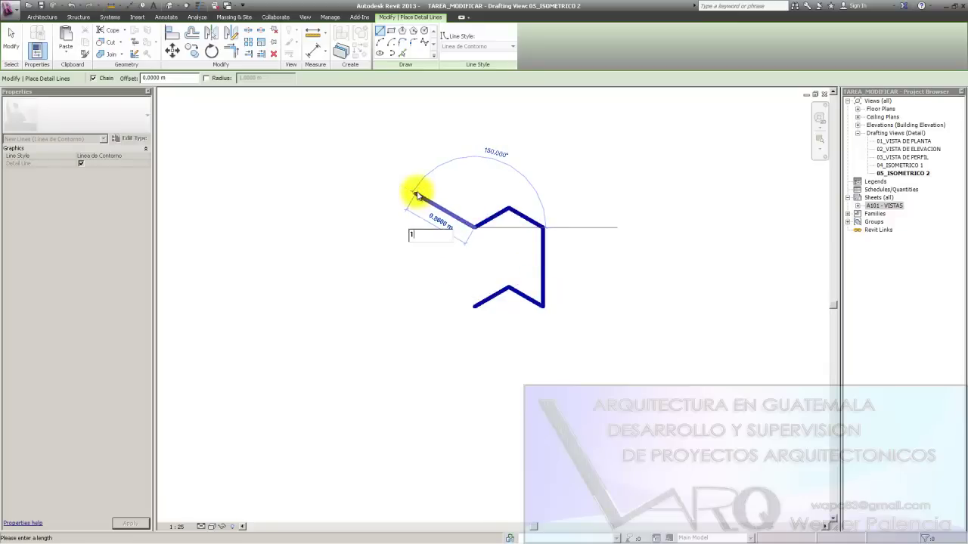
key(Return)
key(Escape)
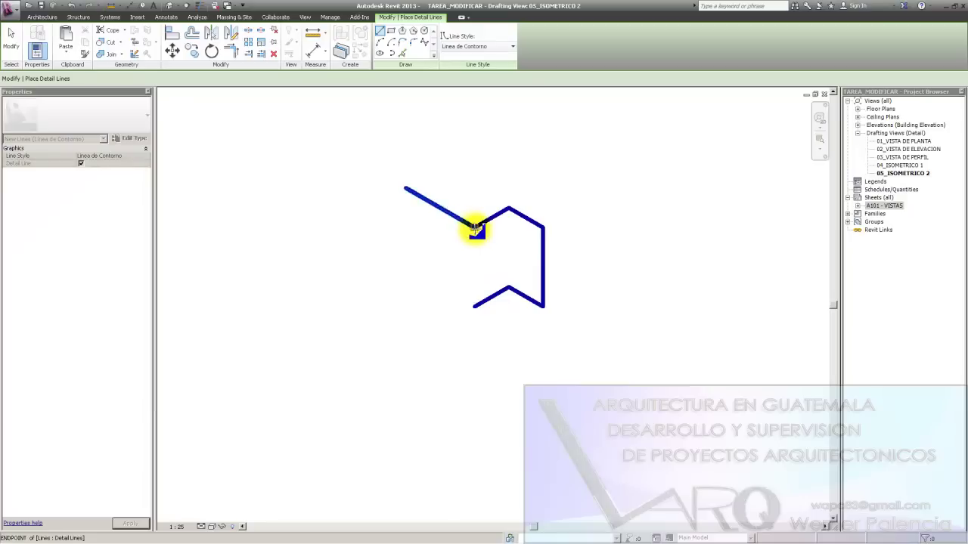
Step: Add two vertical edges joining the outline's upper and lower corners
click(474, 226)
click(474, 307)
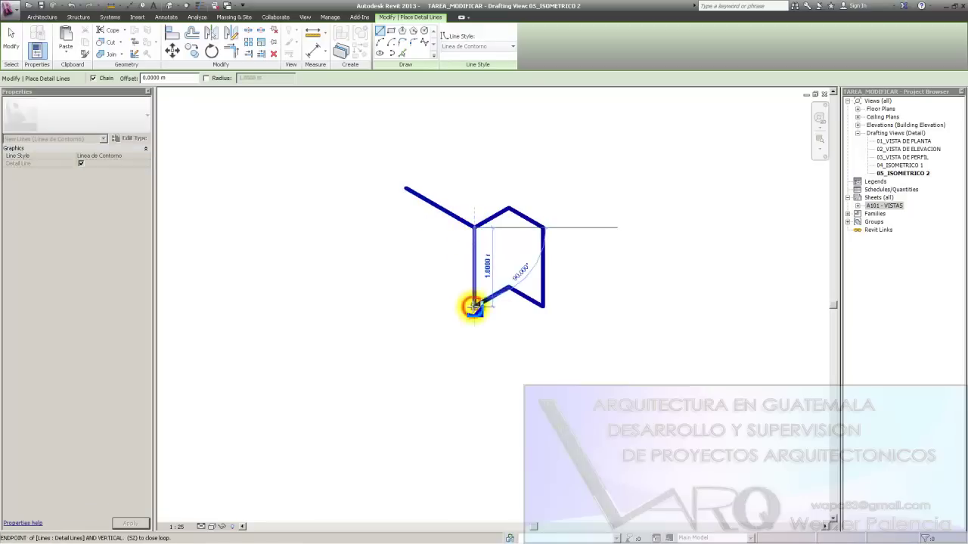
click(509, 291)
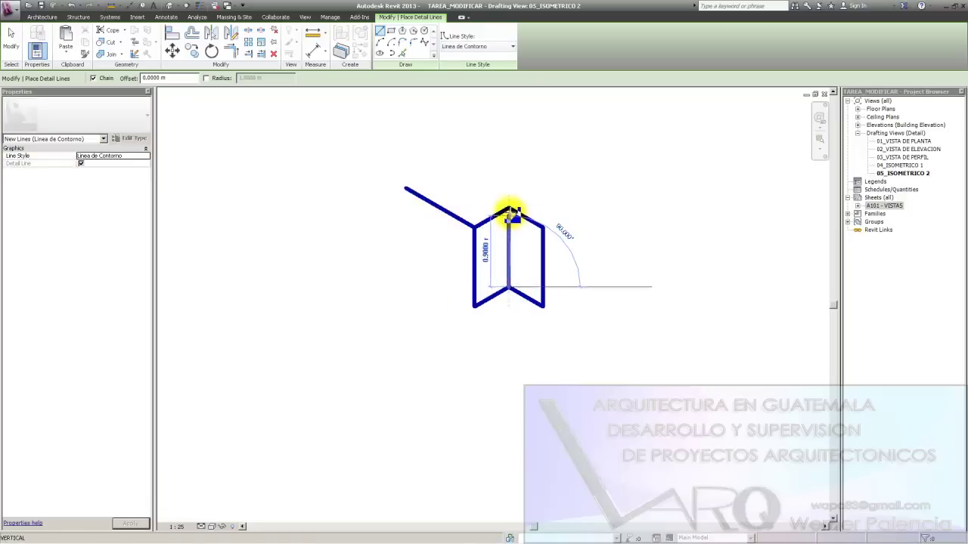
click(508, 208)
Step: Draw the long 30° line and vertical edge from the outline's right corner, joining back to the box corner
scroll(507, 312, down, 1)
scroll(491, 339, down, 1)
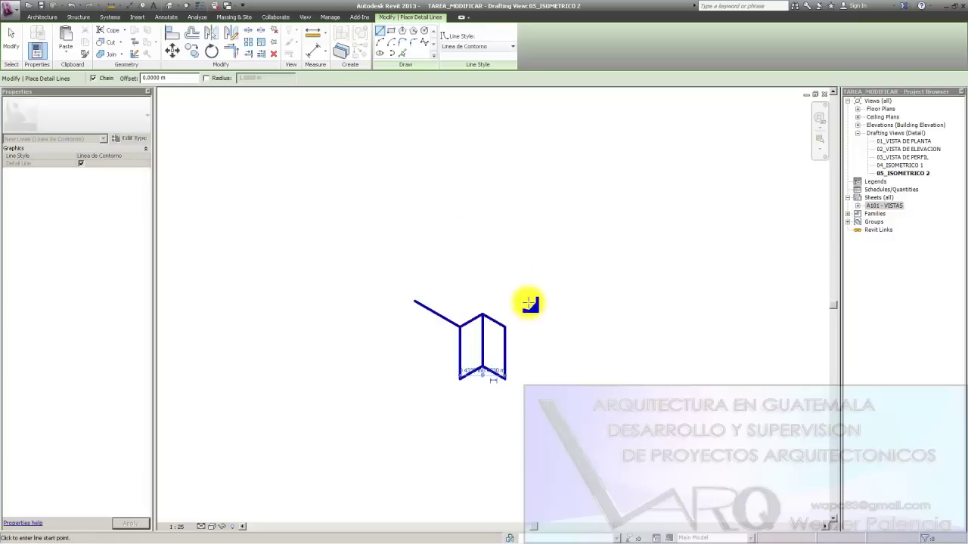
click(505, 327)
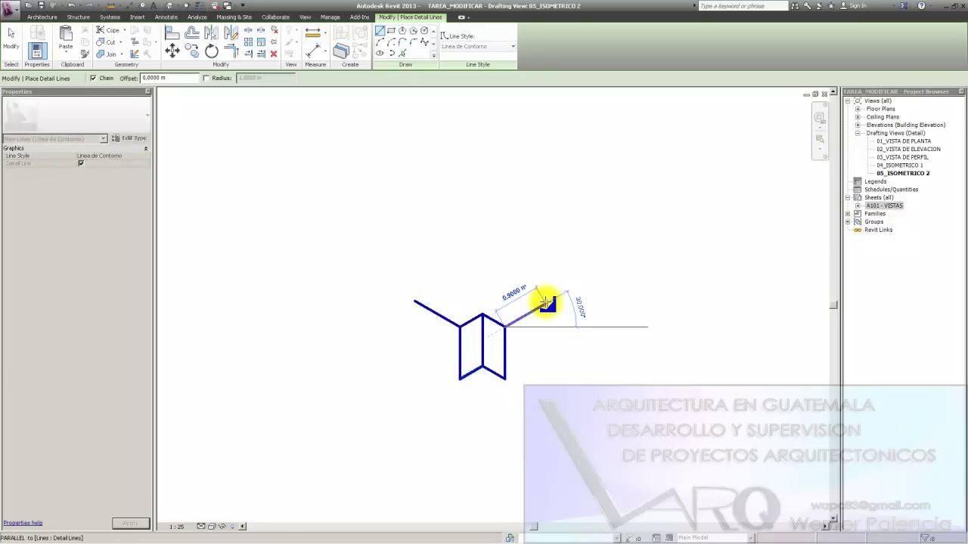
text(3)
key(Return)
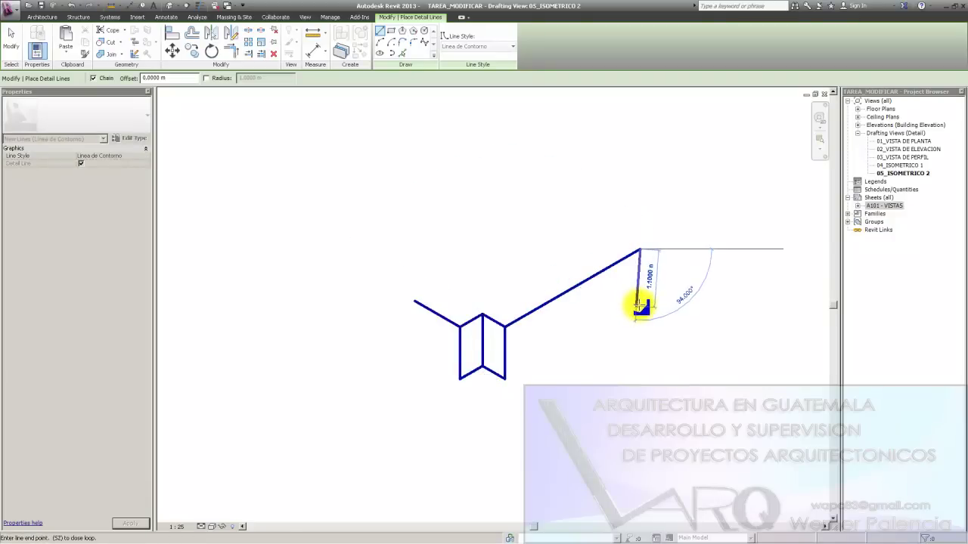
text(1)
key(Return)
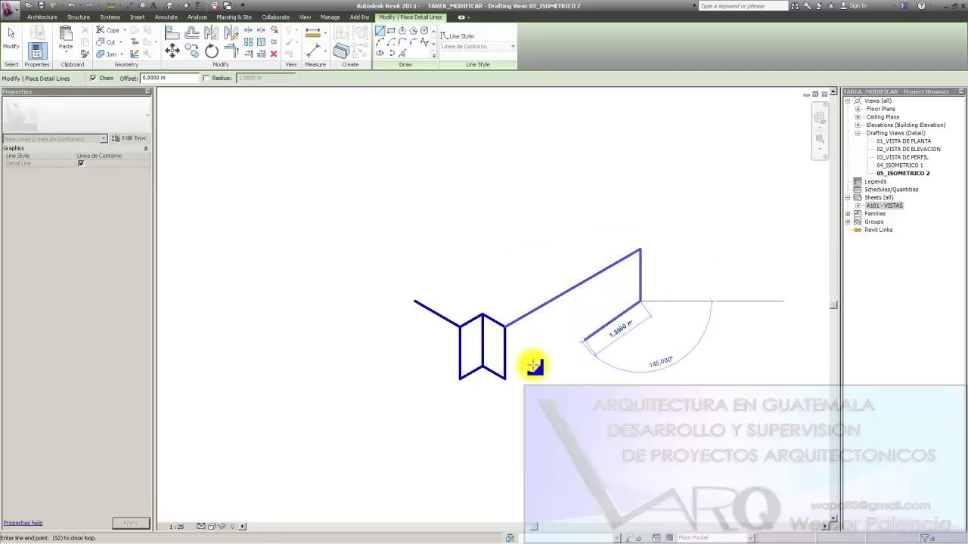
click(505, 378)
key(Escape)
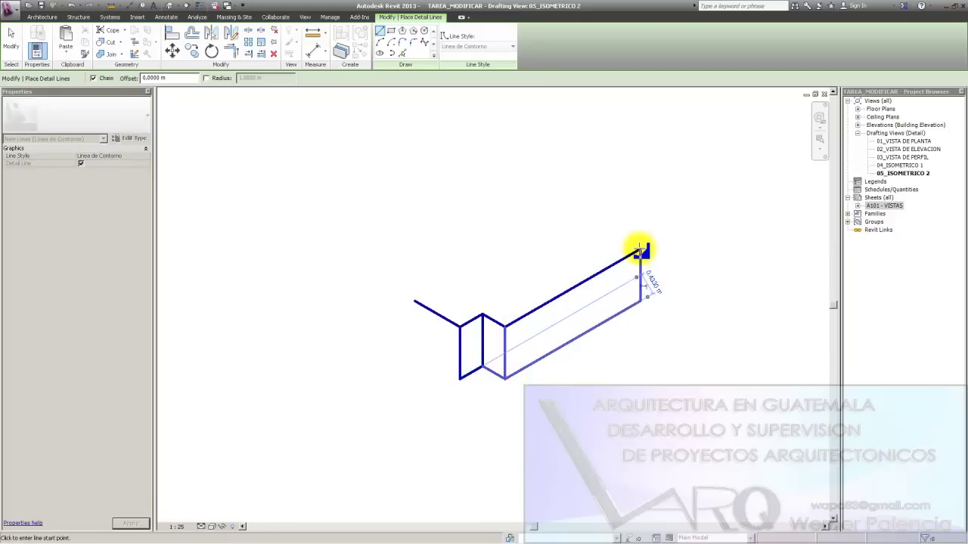
Step: Outline the small corner notch at the block's top-right corner
click(641, 249)
click(620, 241)
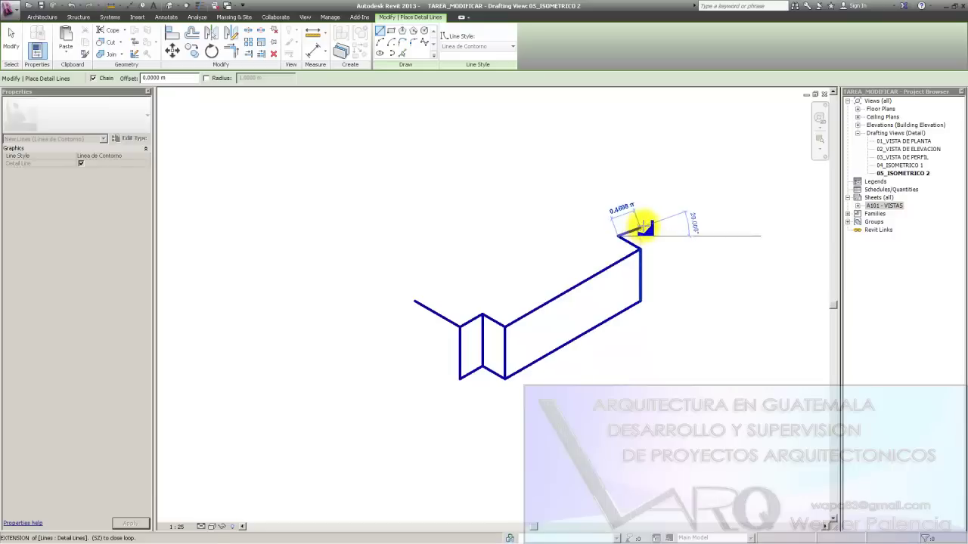
click(640, 225)
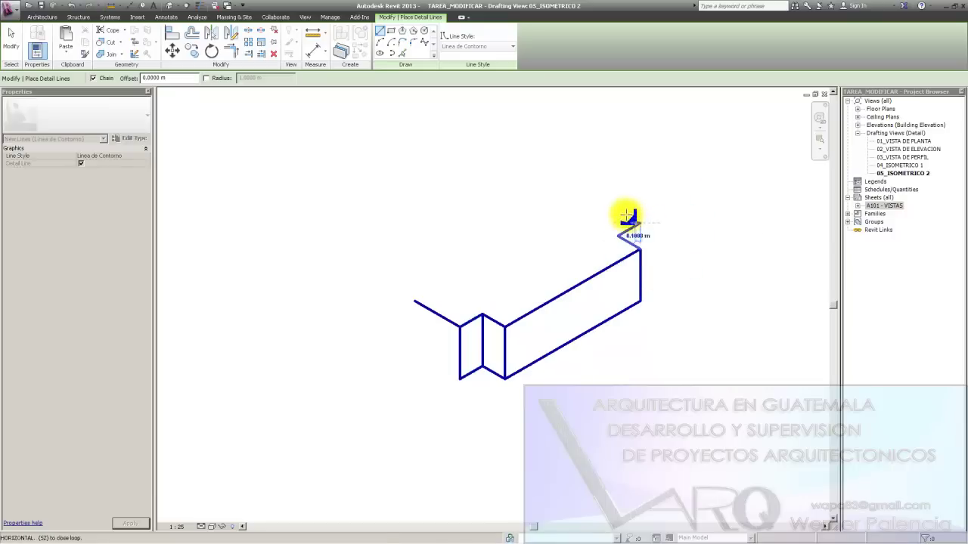
click(619, 211)
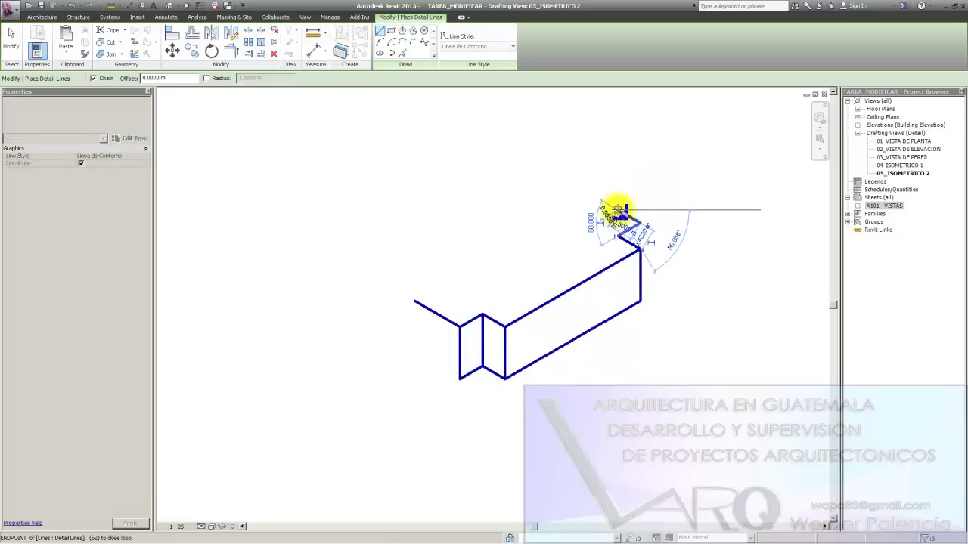
key(Escape)
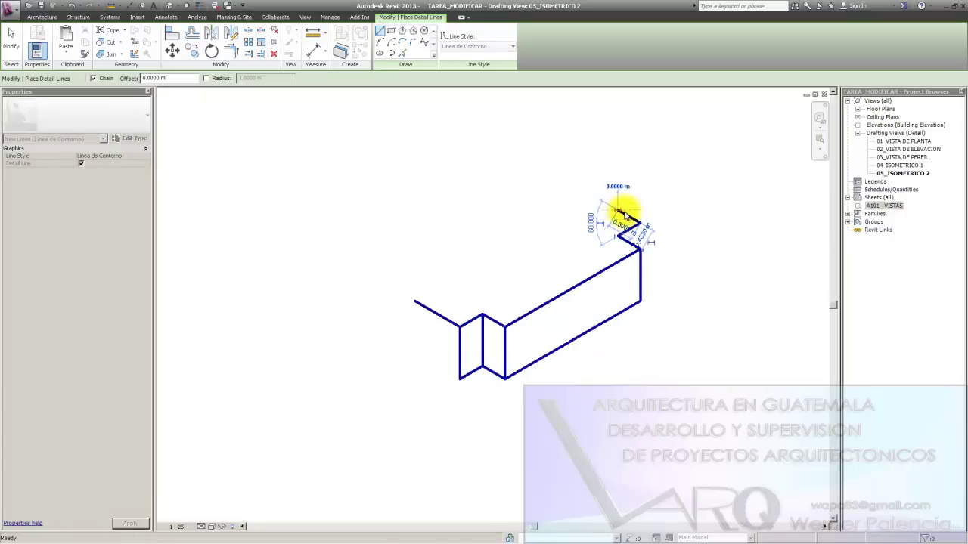
key(Escape)
click(628, 216)
key(Escape)
key(Escape)
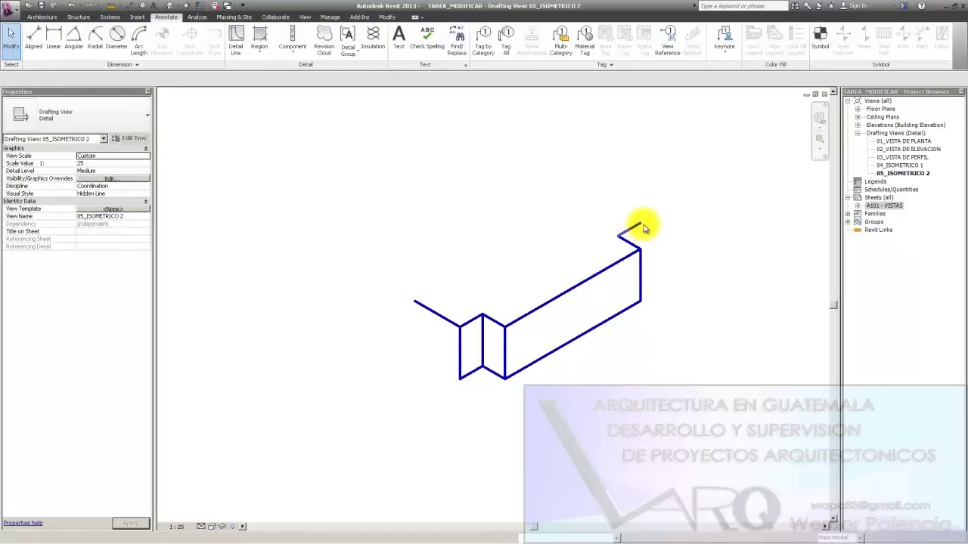
Step: With DL, close the top face to its left corner and add the lower-left edge line
key(d)
key(l)
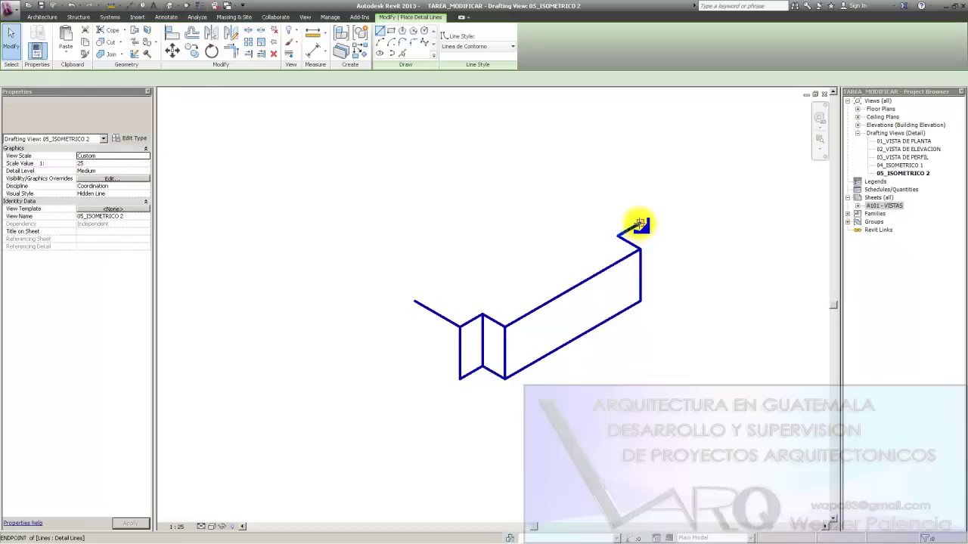
click(640, 223)
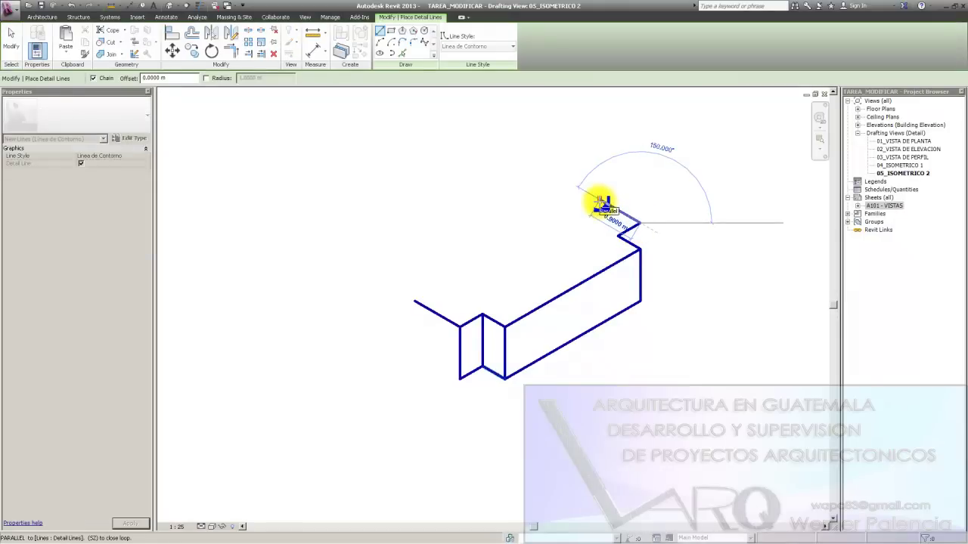
click(599, 200)
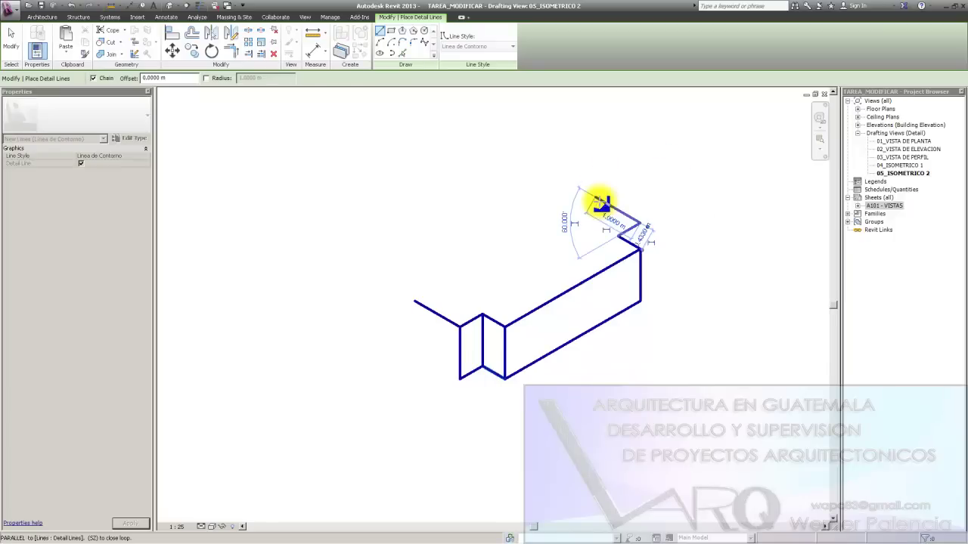
click(415, 300)
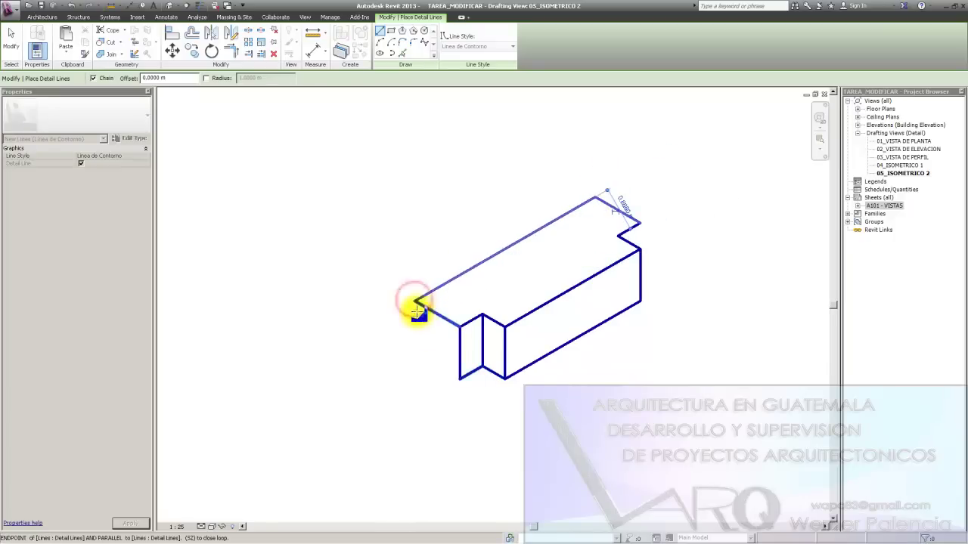
click(459, 376)
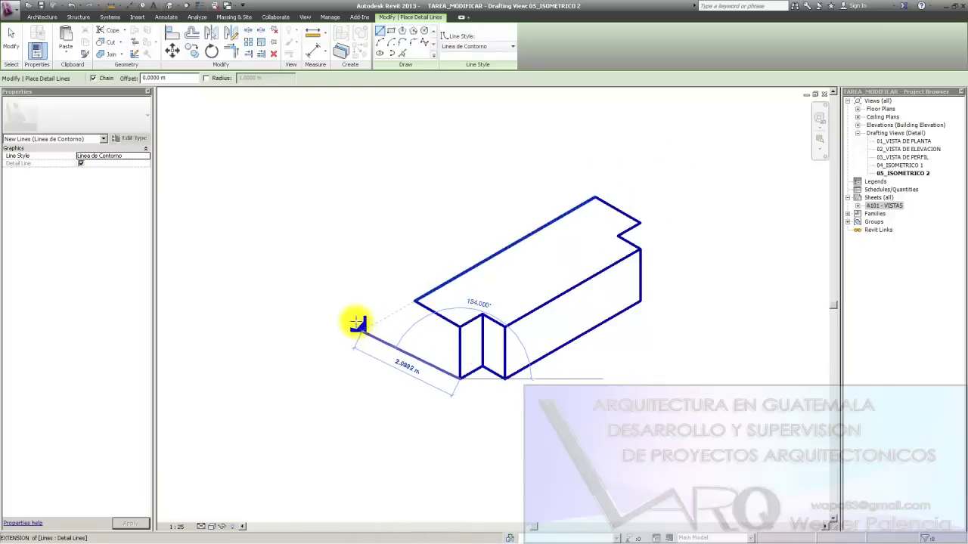
click(352, 318)
Step: Draw the back wall's left notched side with 0.5 and 1 m steps and its long top edge
key(Escape)
key(Escape)
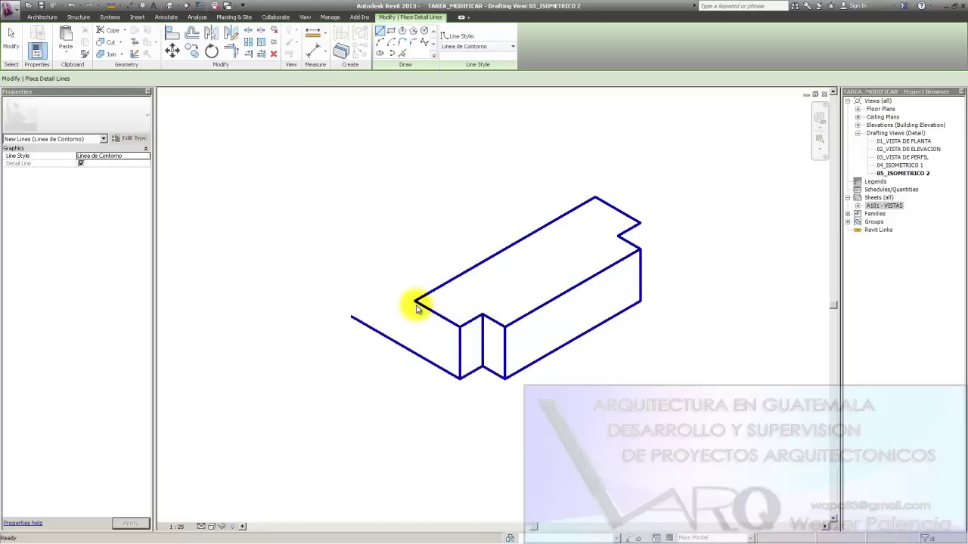
click(417, 302)
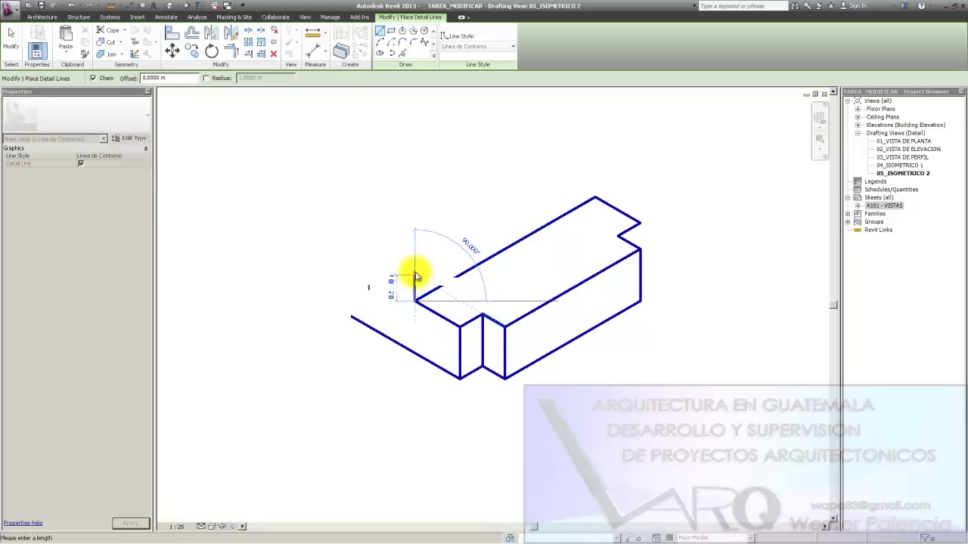
click(414, 249)
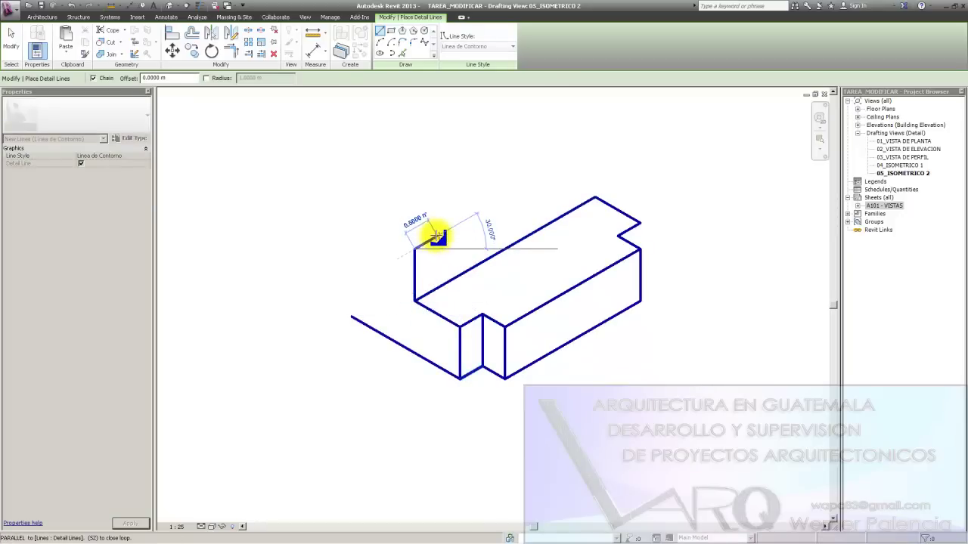
text(.5)
key(Return)
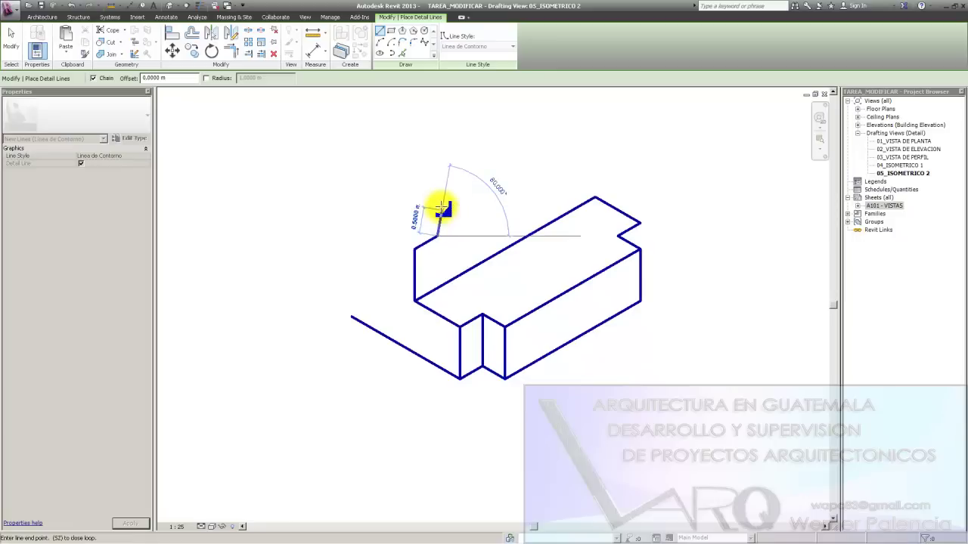
text(1)
key(Return)
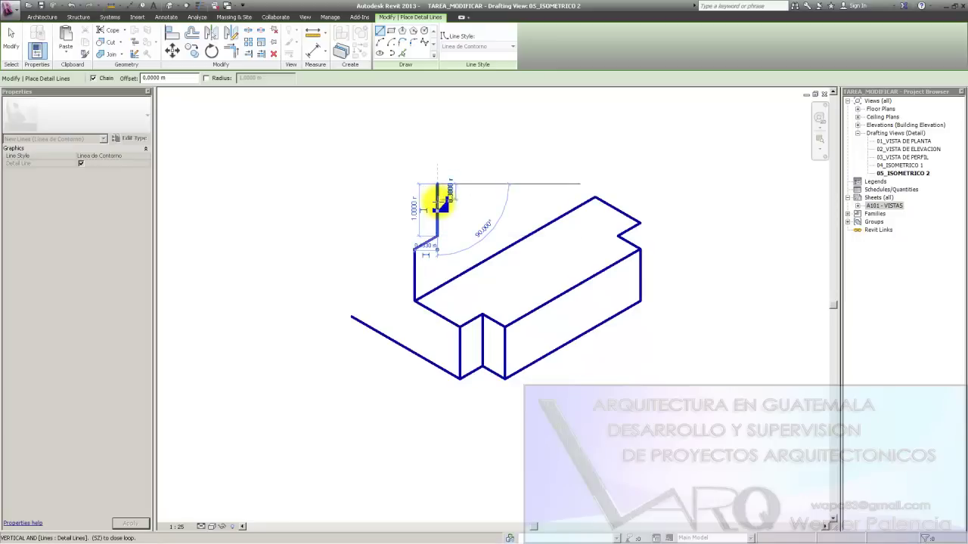
key(Return)
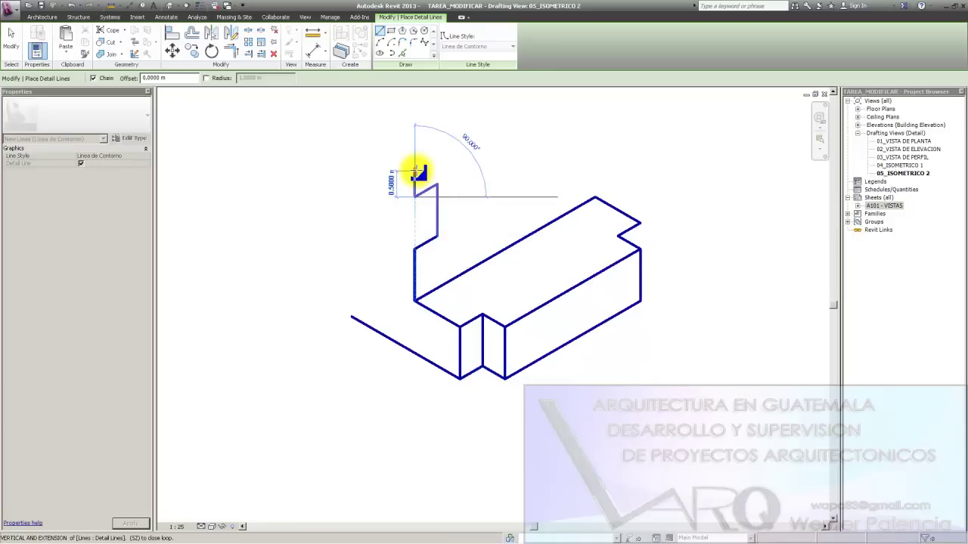
click(416, 171)
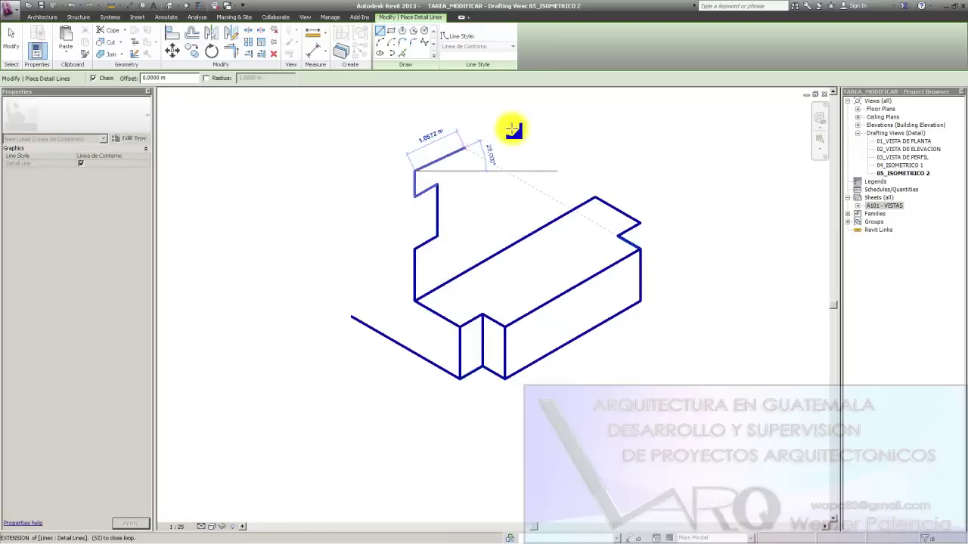
middle_drag(537, 157, 502, 260)
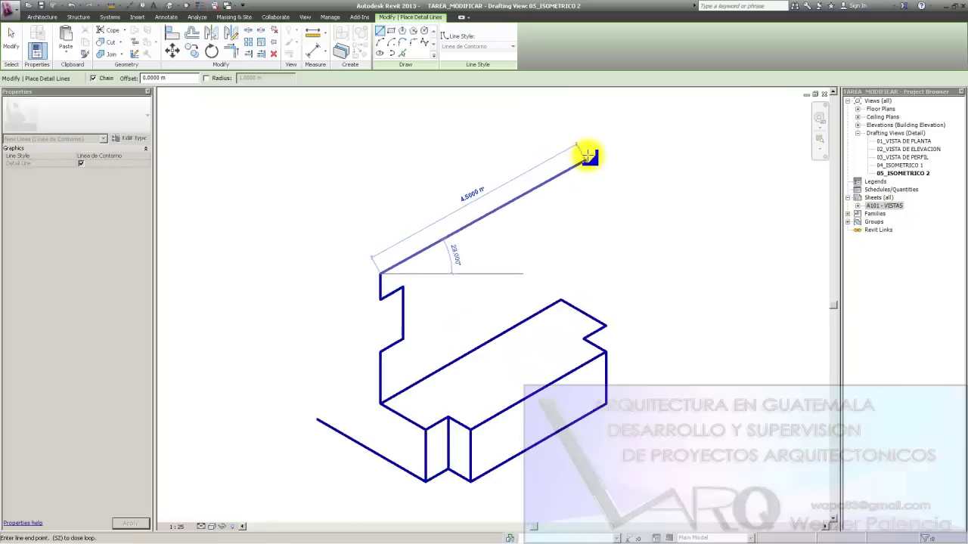
click(588, 155)
key(Escape)
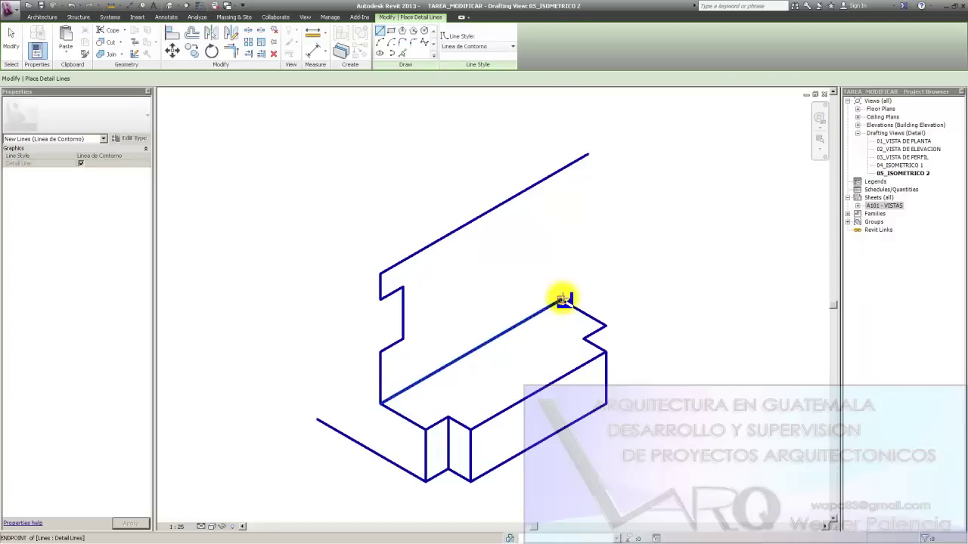
Step: Draw the wall's notched right side, a 1 m edge plus notch, meeting the top edge
click(560, 300)
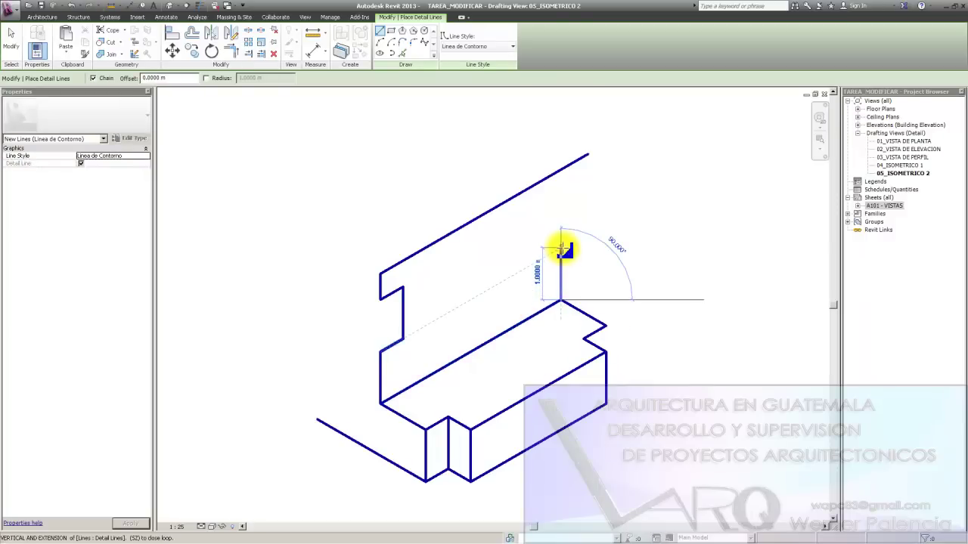
click(560, 247)
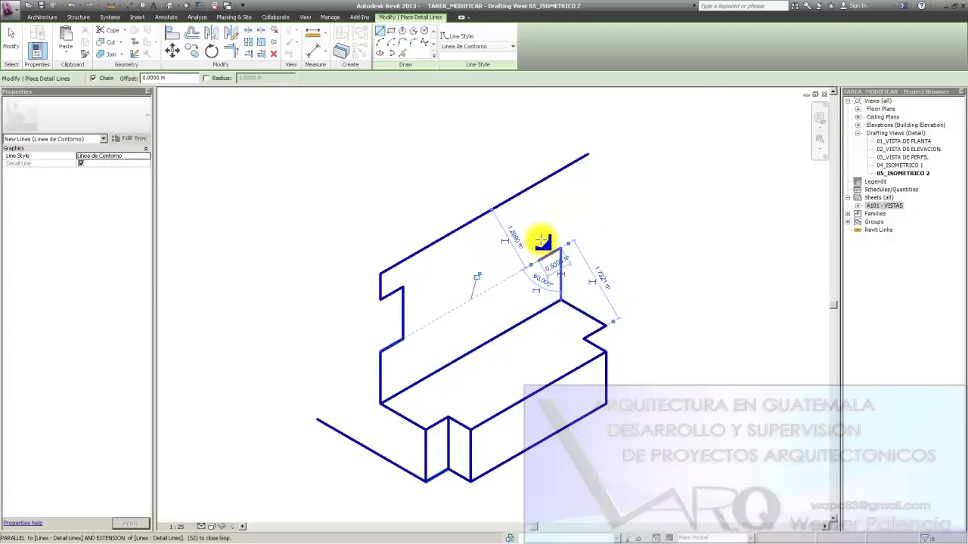
click(538, 261)
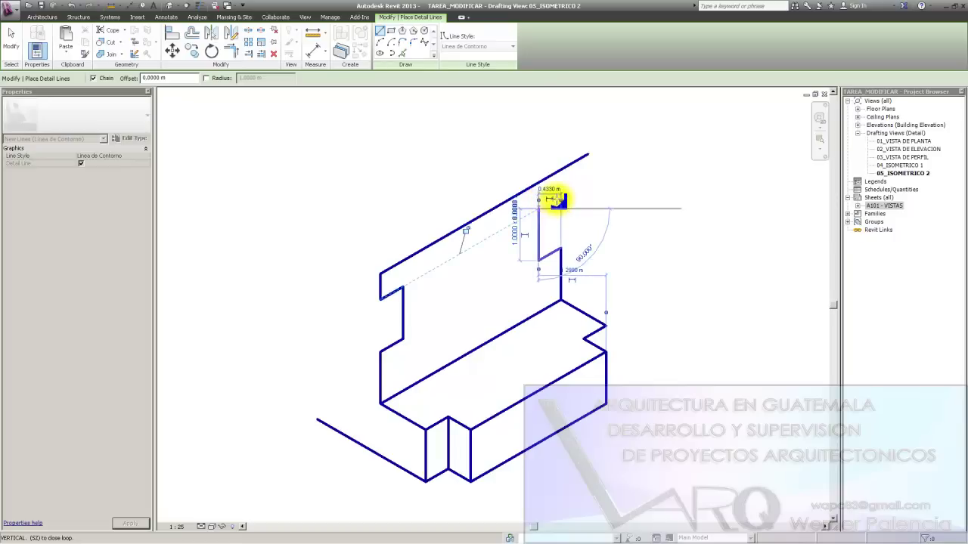
click(538, 208)
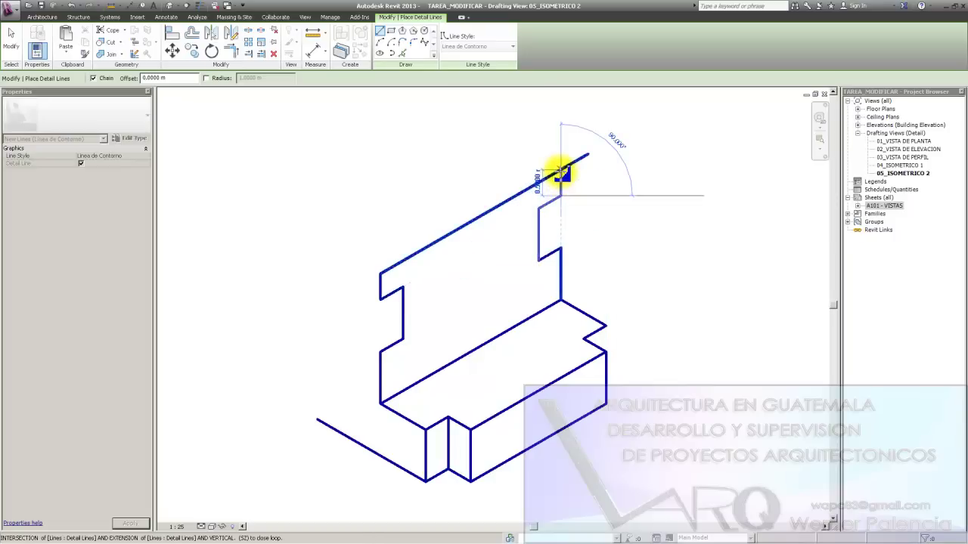
click(560, 172)
key(Escape)
key(Escape)
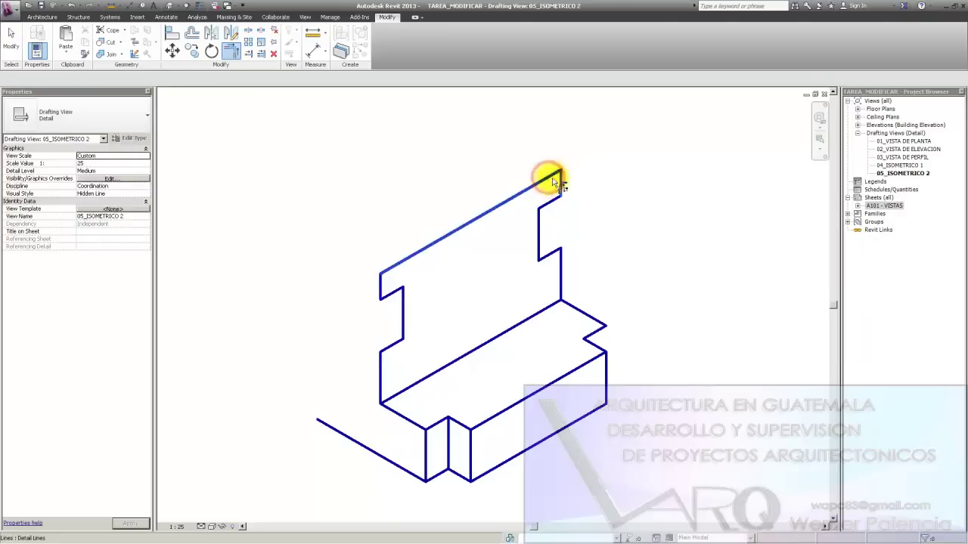
Step: Use TR to join the lower block's right vertical edge and top edge into a closed corner
middle_drag(527, 298, 588, 267)
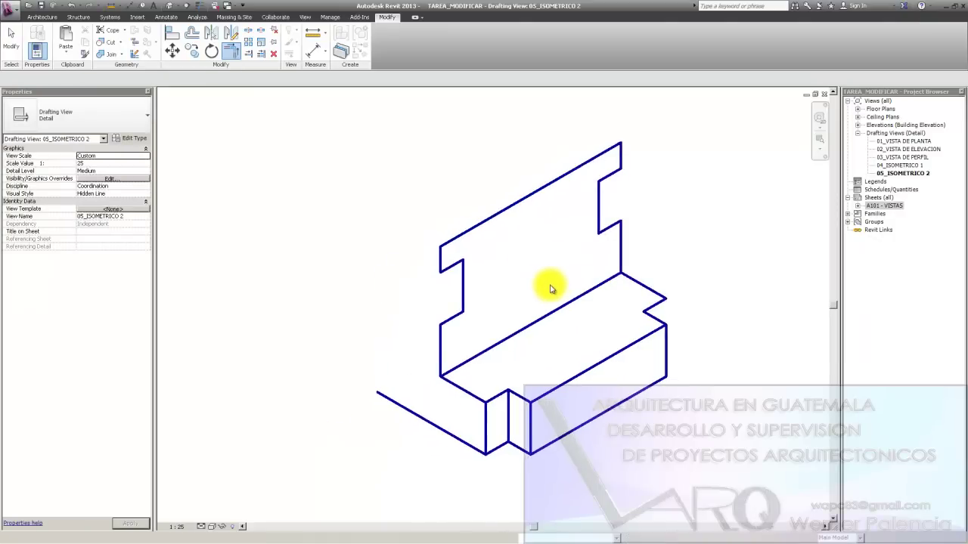
key(t)
key(r)
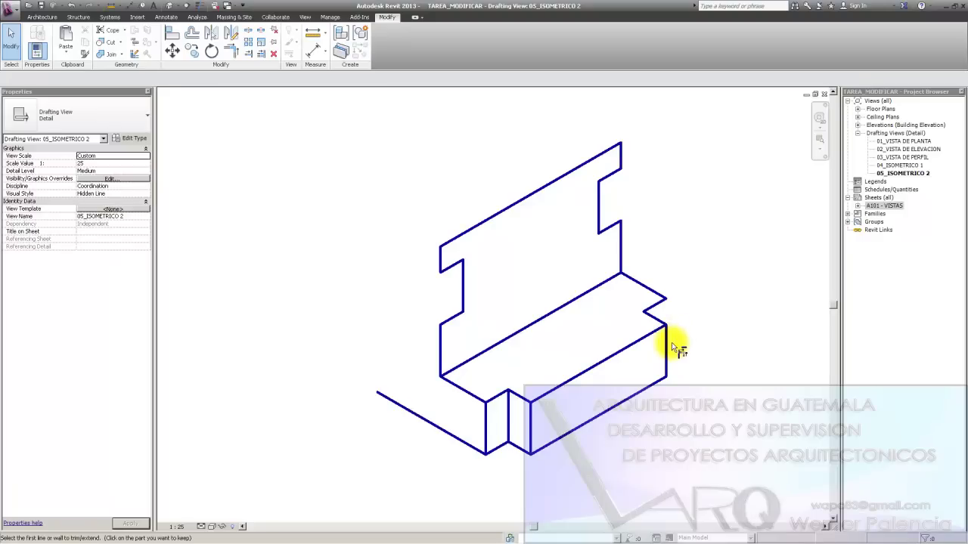
click(669, 344)
click(653, 296)
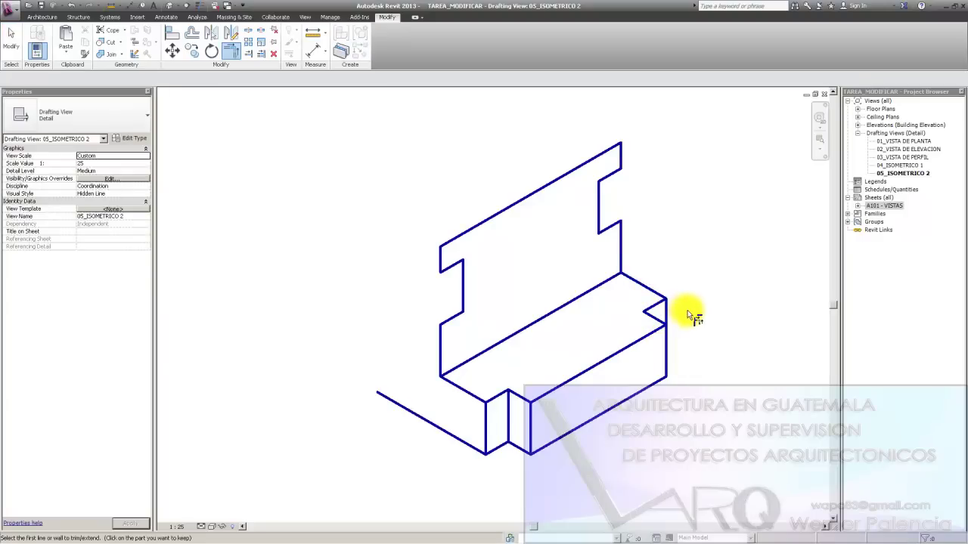
key(Escape)
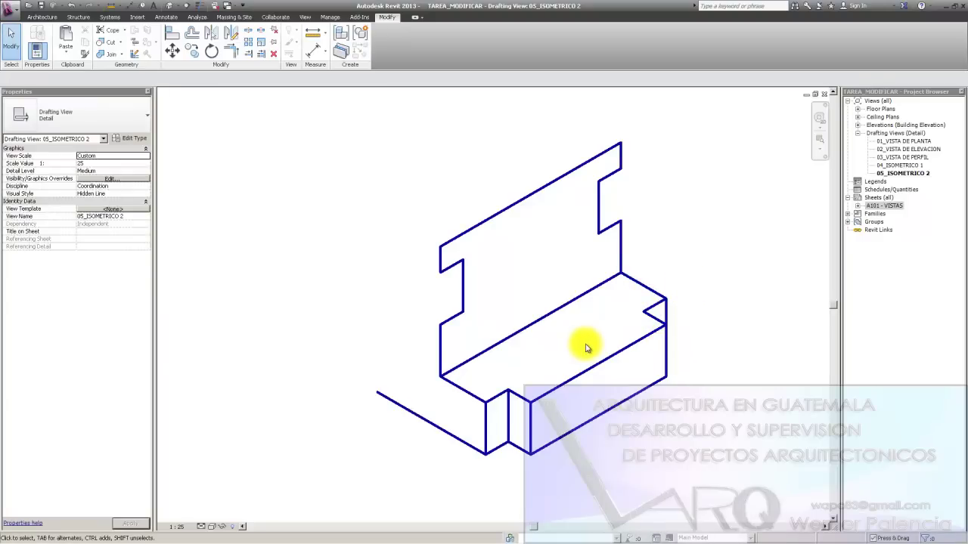
Step: Draw the parallelogram opening on the block's top face with 1 m and 0.7 m sides
key(d)
key(l)
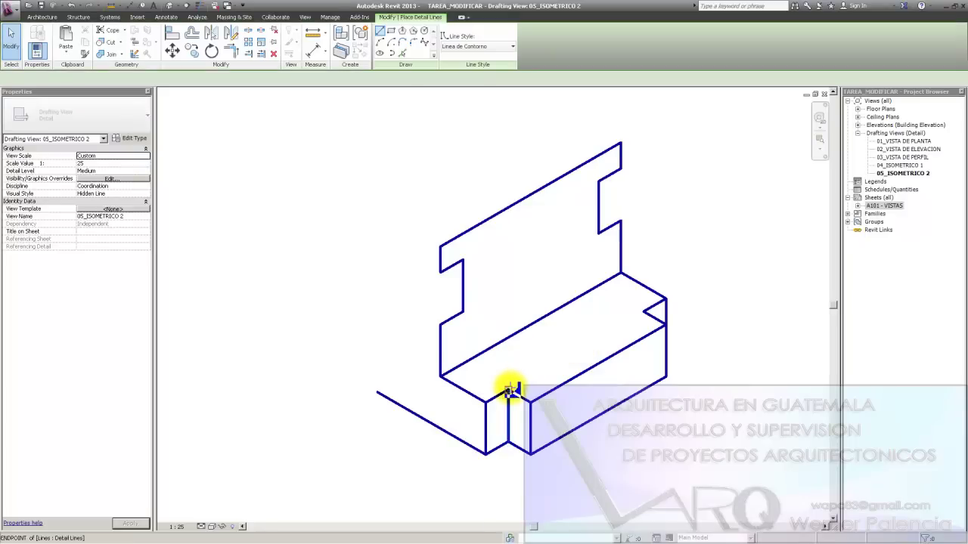
click(507, 390)
click(557, 354)
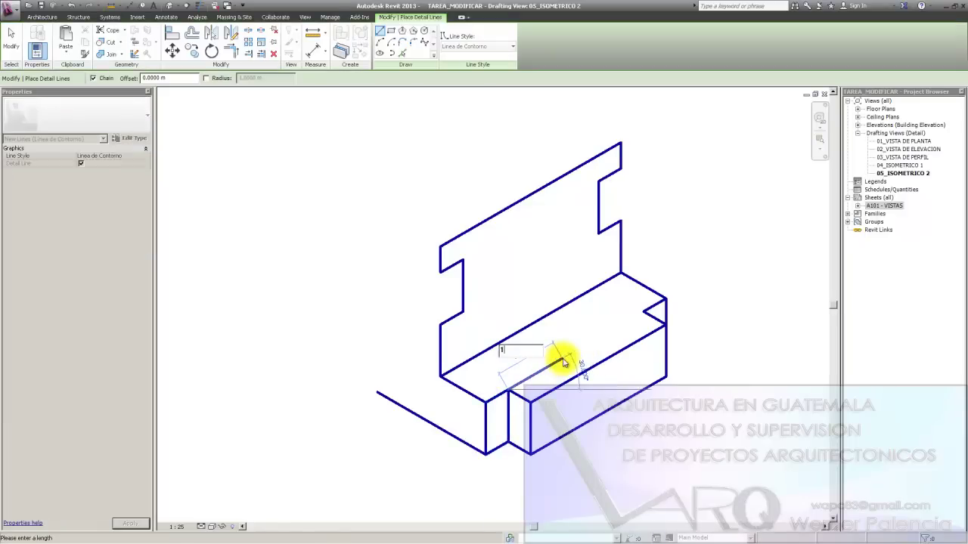
click(579, 353)
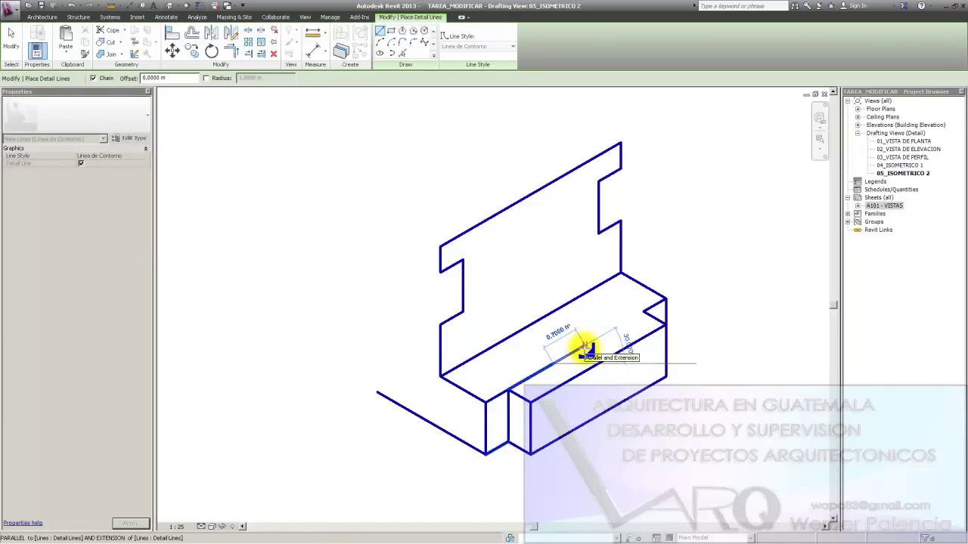
click(586, 350)
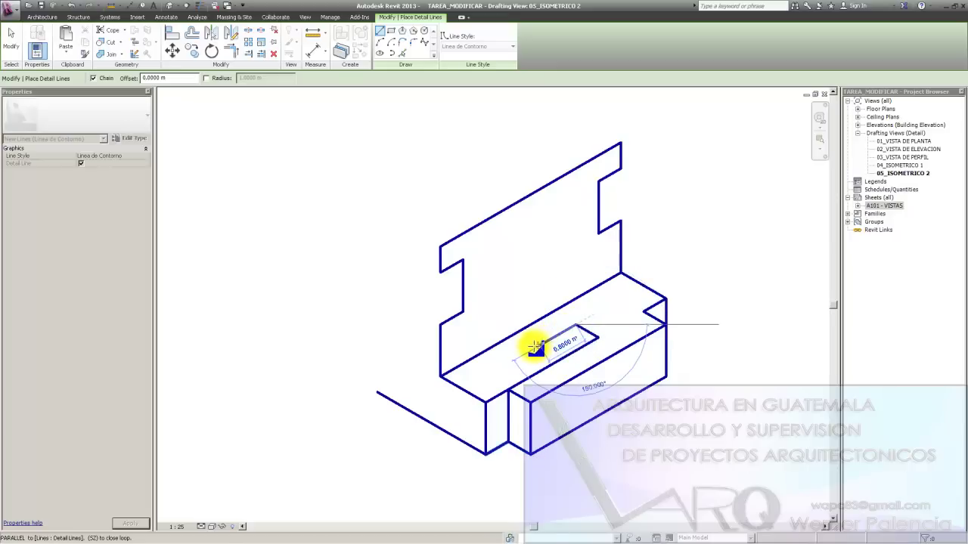
click(553, 363)
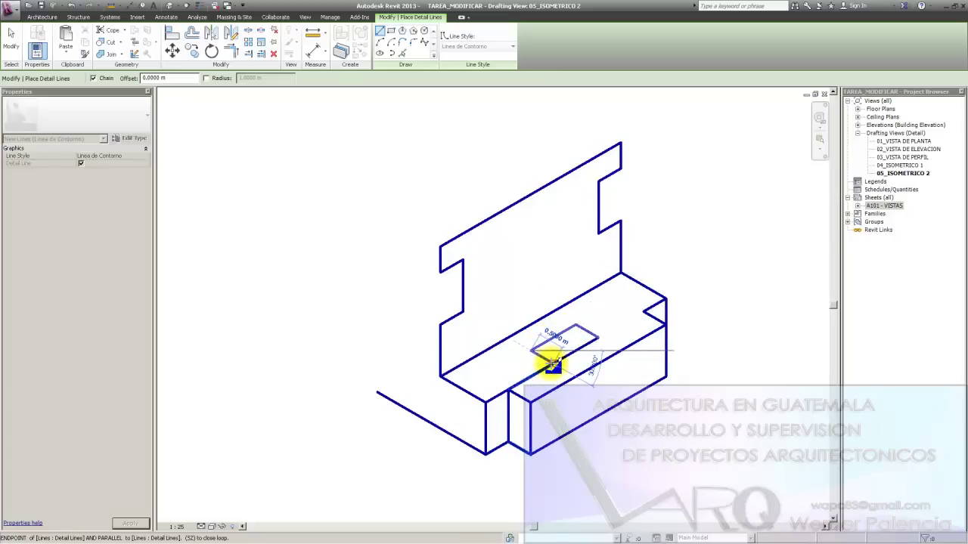
key(Escape)
key(Escape)
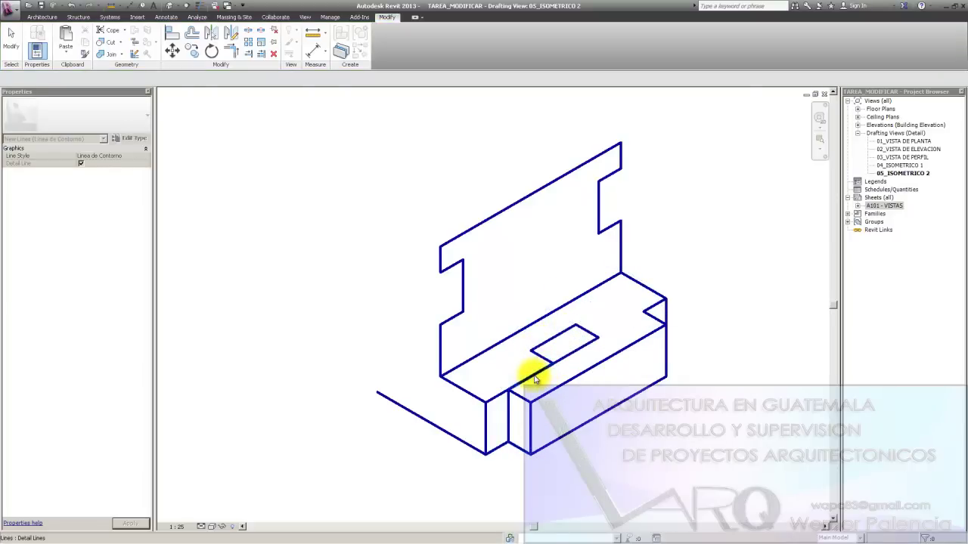
Step: Start a CARA 3 filled region sketch from Annotate > Region
key(d)
key(l)
click(576, 326)
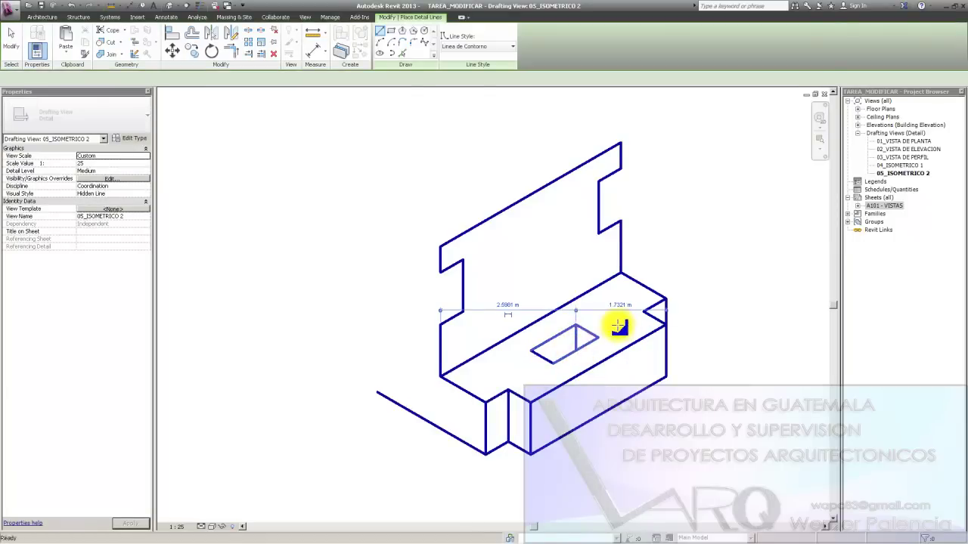
key(Escape)
scroll(608, 340, down, 1)
key(Escape)
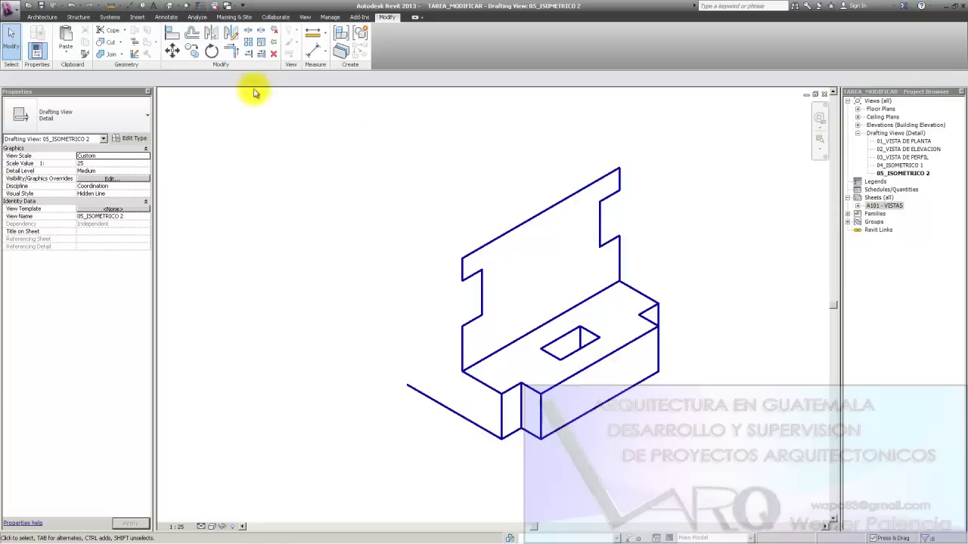
click(165, 17)
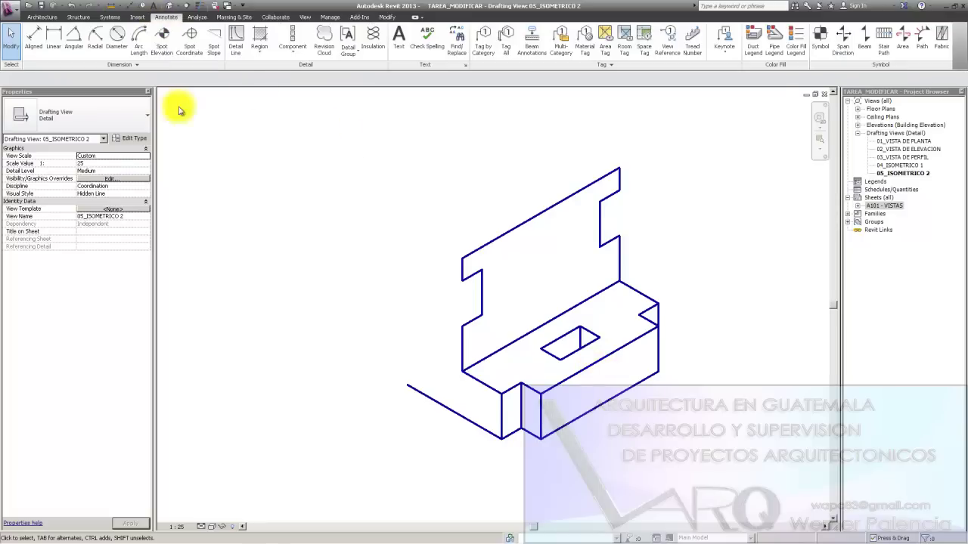
click(259, 34)
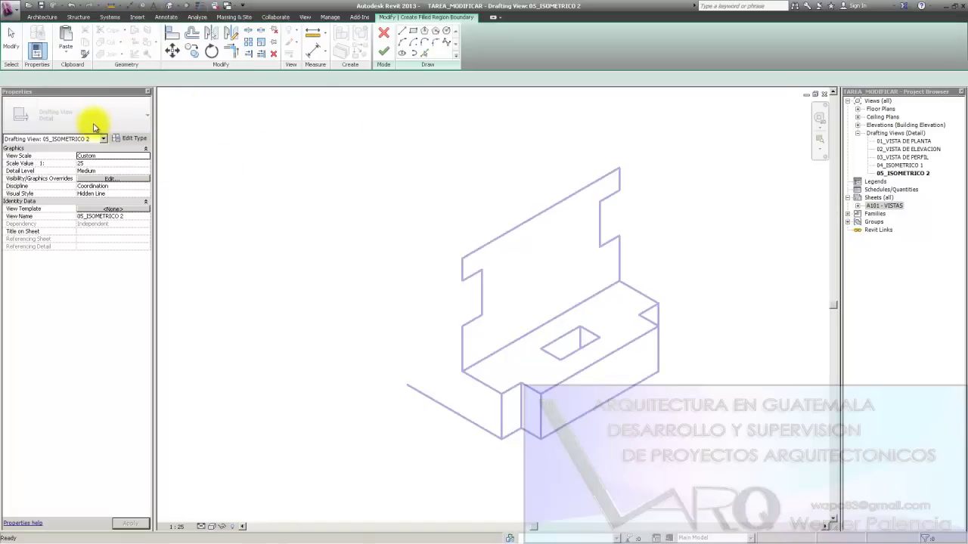
Step: Duplicate the CARA 3 filled region type as a new type named EJE 1
click(126, 141)
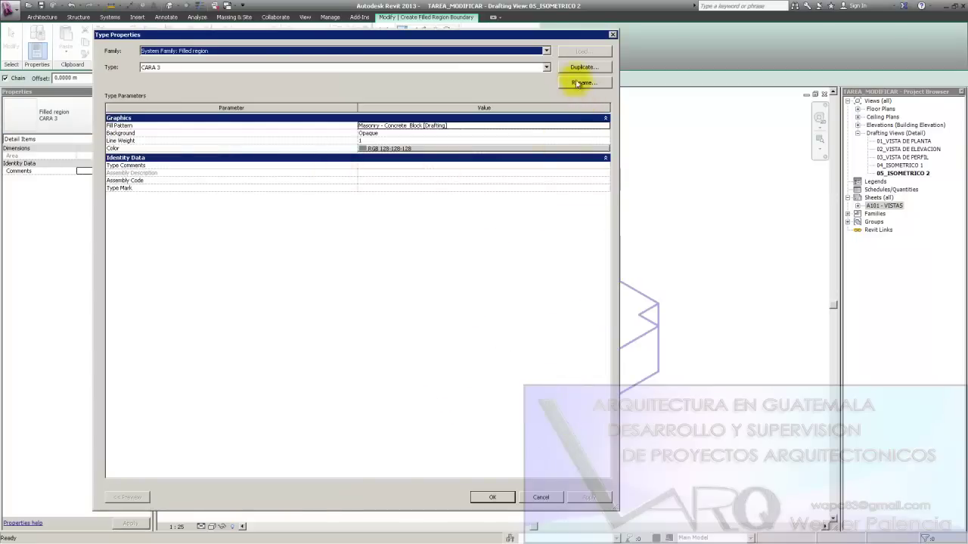
click(579, 70)
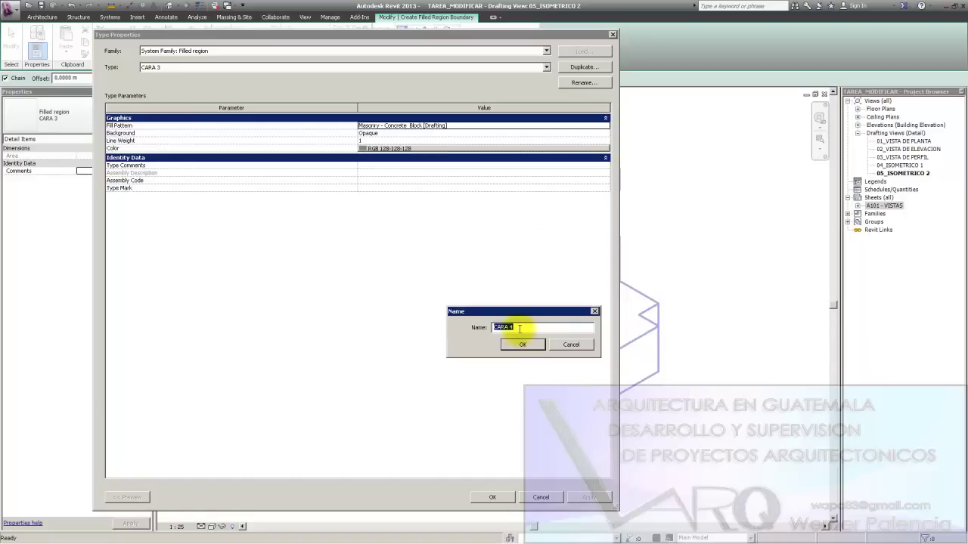
text(1)
key(Return)
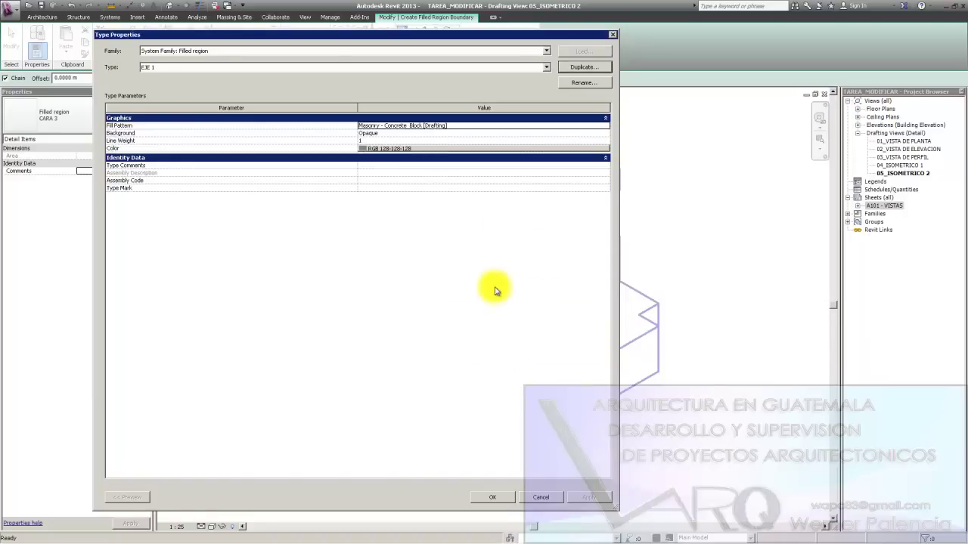
Step: Give EJE 1 the Diagonal up 1.5mm fill pattern in Blue and apply the changes
click(606, 127)
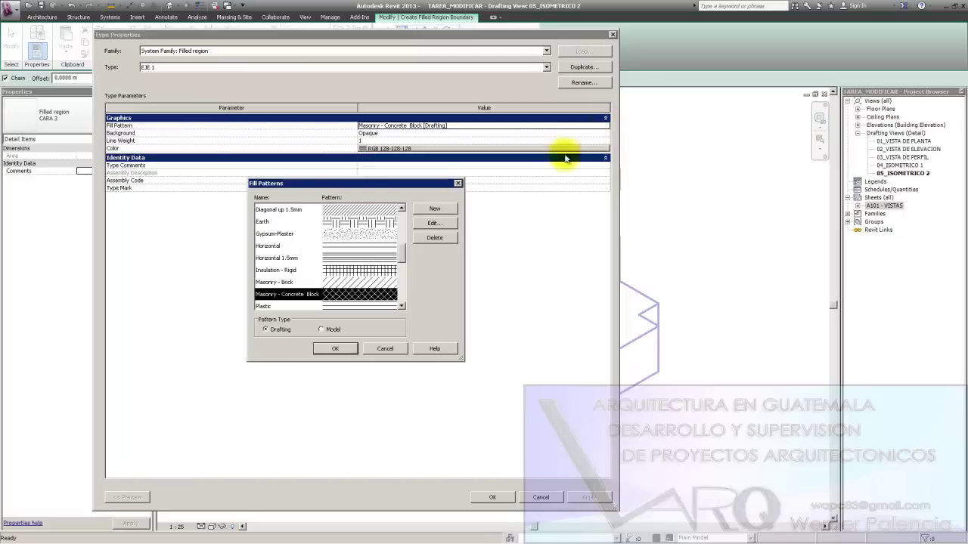
click(337, 213)
click(331, 350)
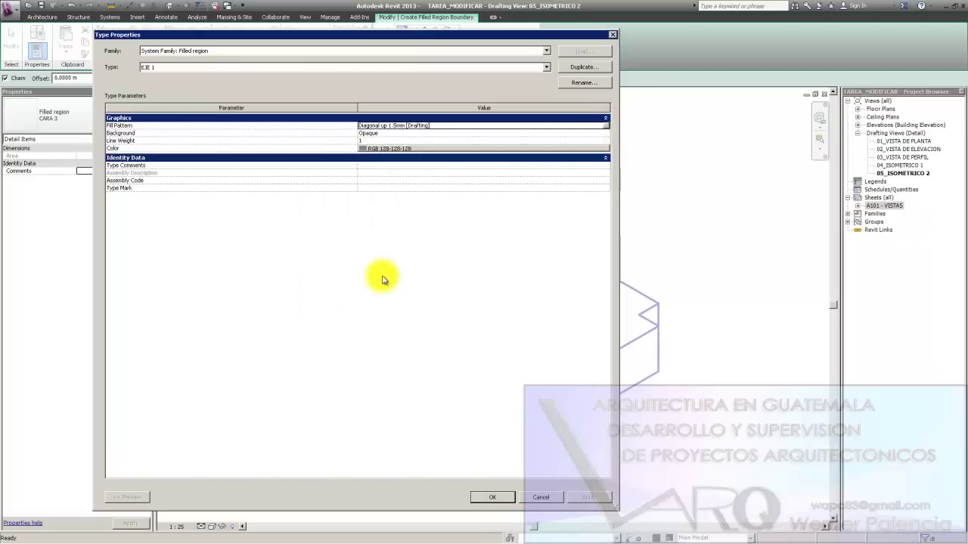
click(397, 149)
click(303, 234)
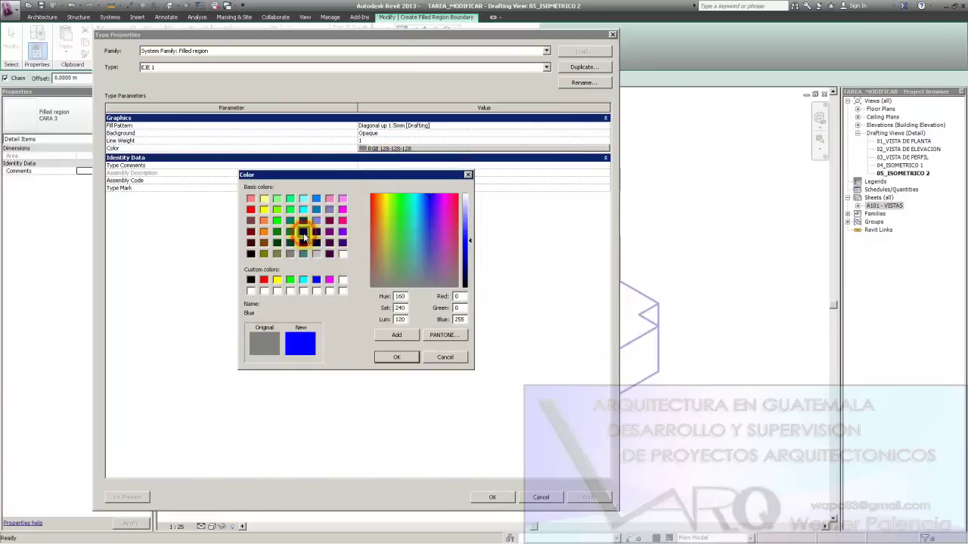
click(388, 356)
click(492, 497)
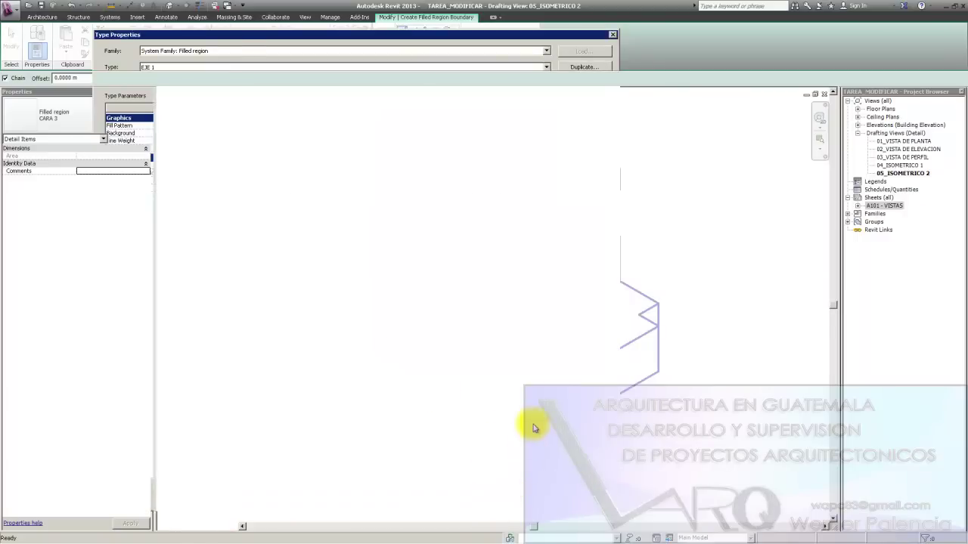
Step: Pick the block's front-top, front vertical and bottom edges as boundary lines, trimming one corner
scroll(533, 356, up, 1)
scroll(492, 313, up, 2)
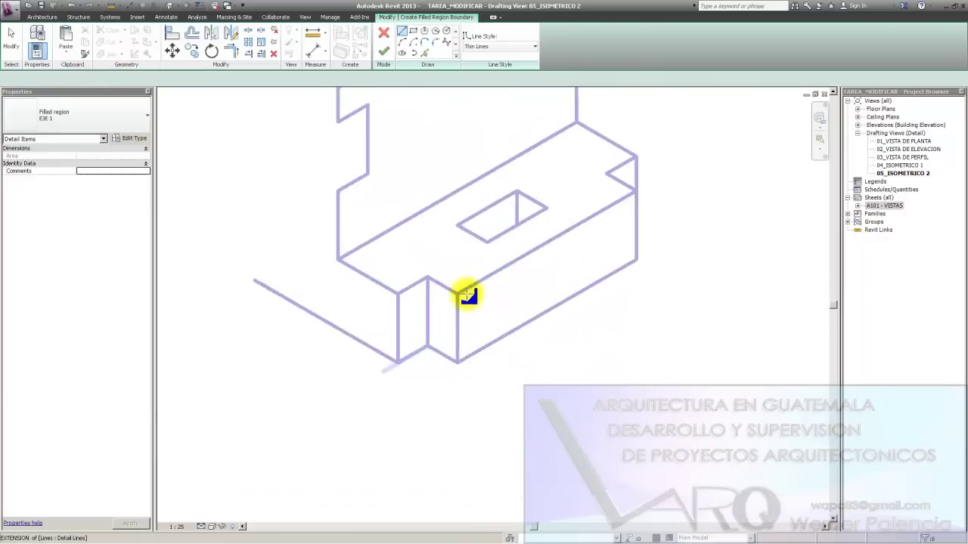
scroll(503, 314, up, 2)
click(401, 32)
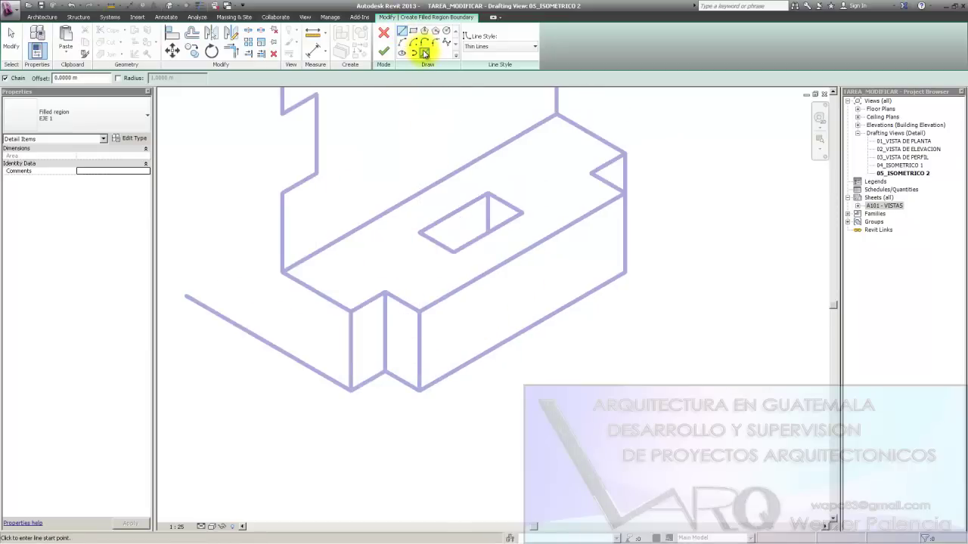
click(424, 53)
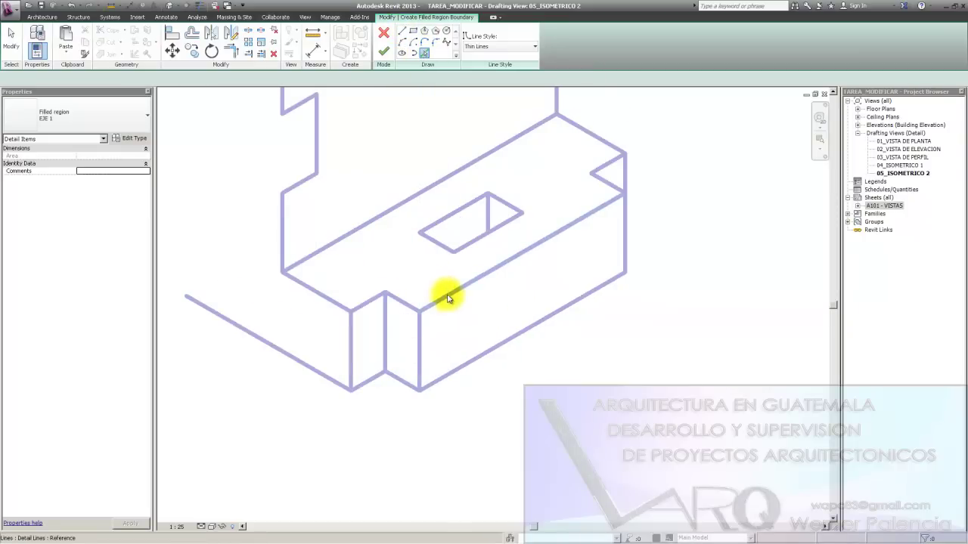
click(424, 53)
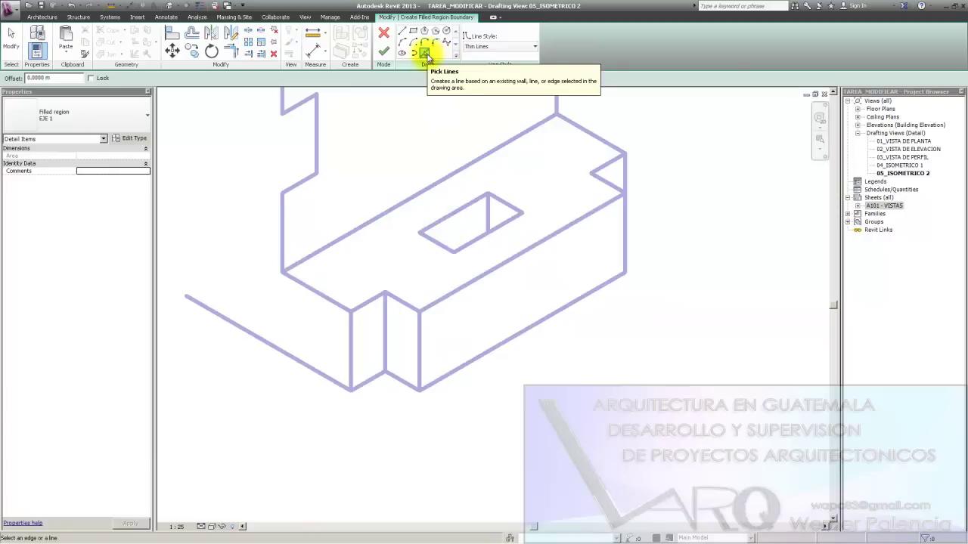
click(461, 287)
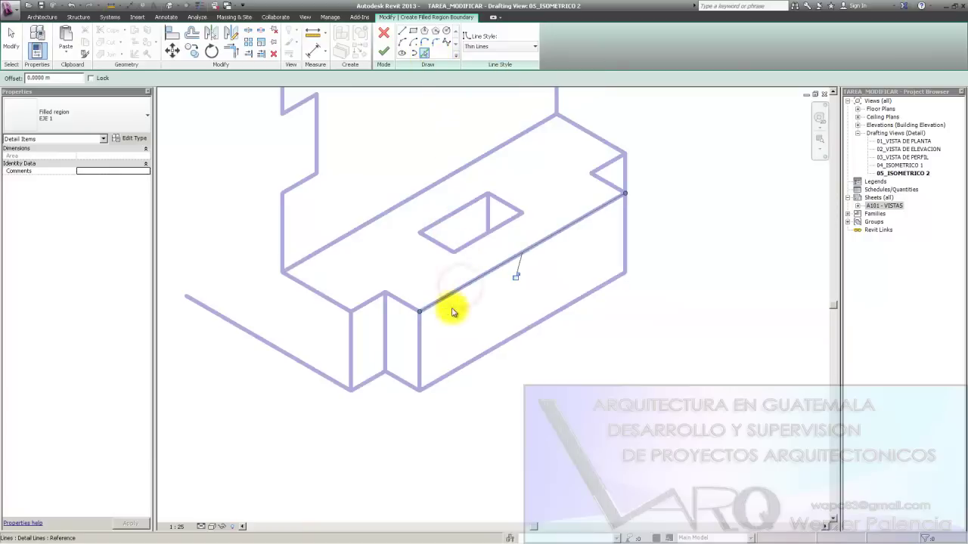
click(421, 353)
click(493, 350)
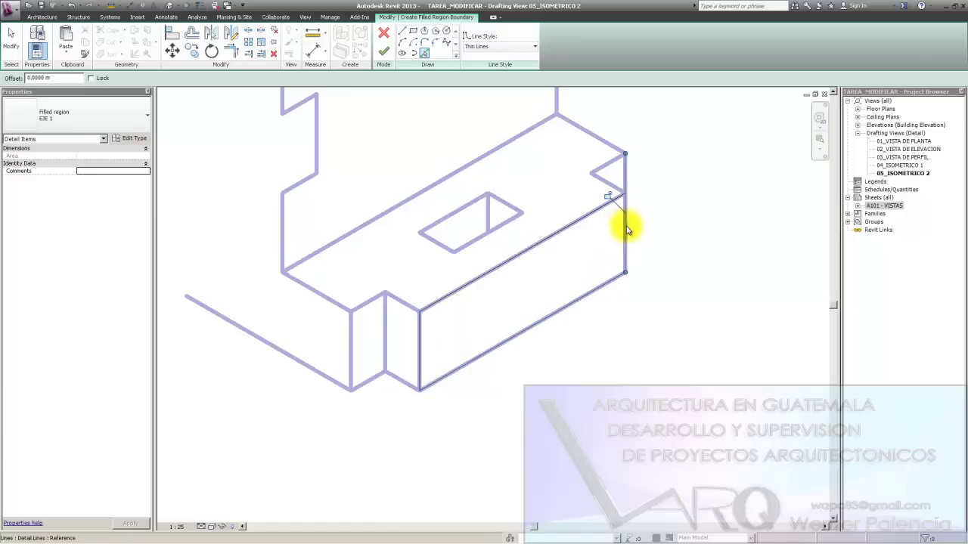
key(t)
key(r)
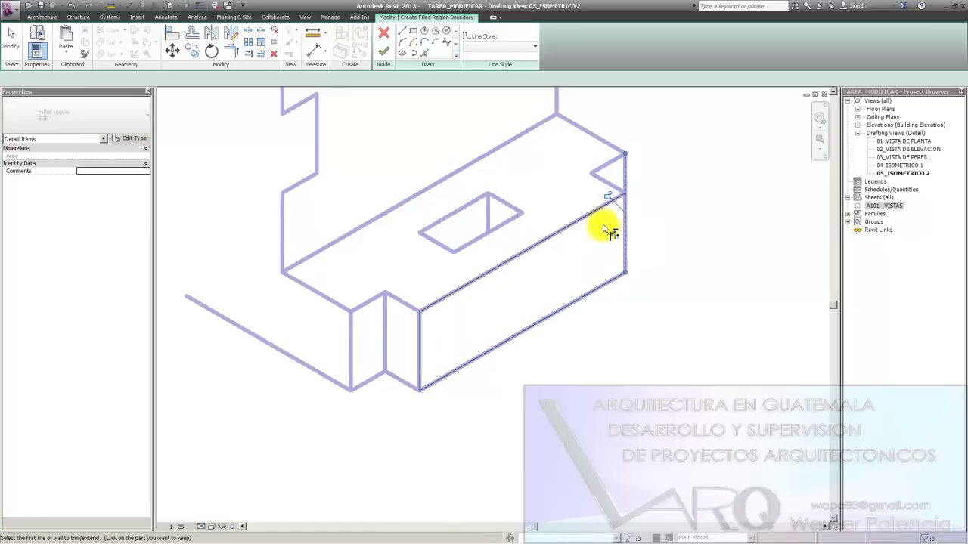
click(609, 204)
click(624, 217)
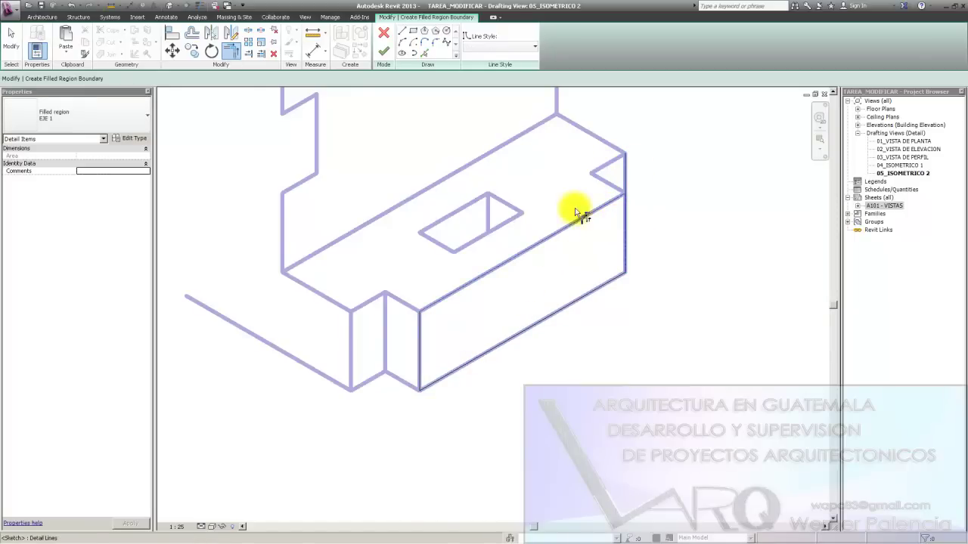
Step: Pick the back-wall notch edges, base diagonal and top-right edge as boundary lines
middle_drag(575, 212, 495, 216)
scroll(495, 221, down, 2)
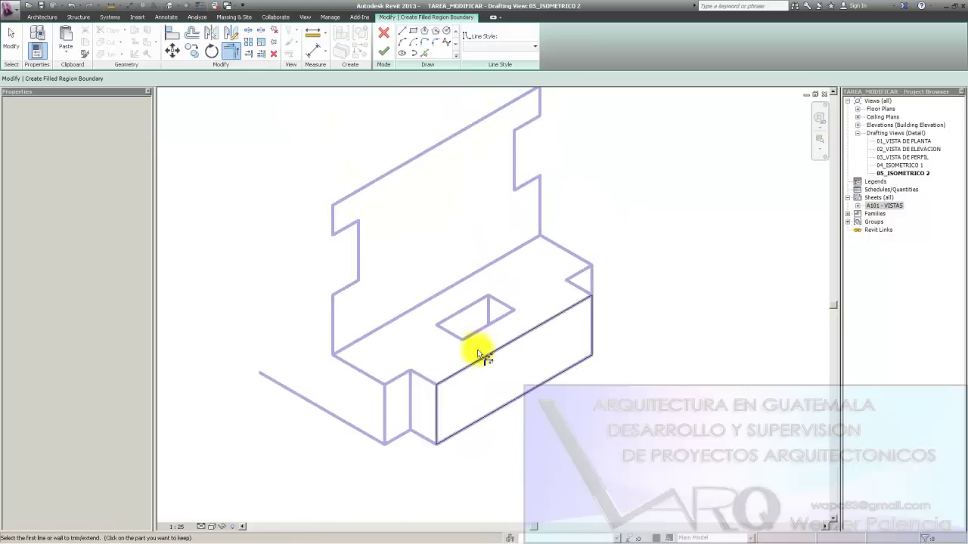
click(425, 54)
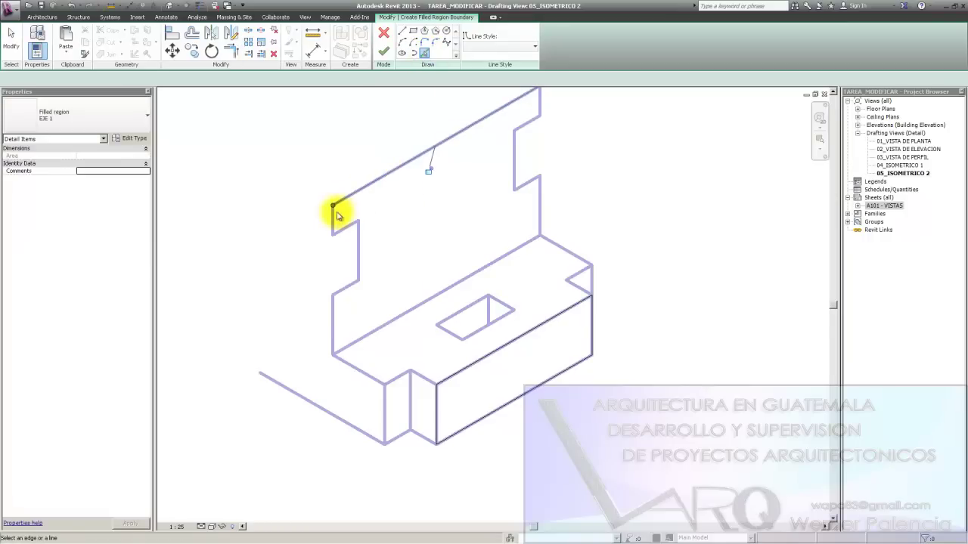
click(358, 246)
click(342, 299)
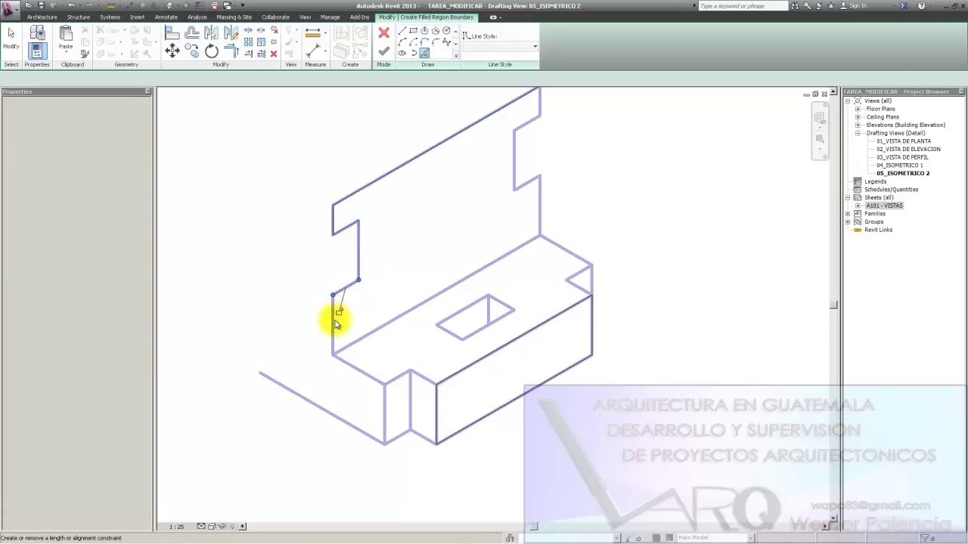
click(379, 331)
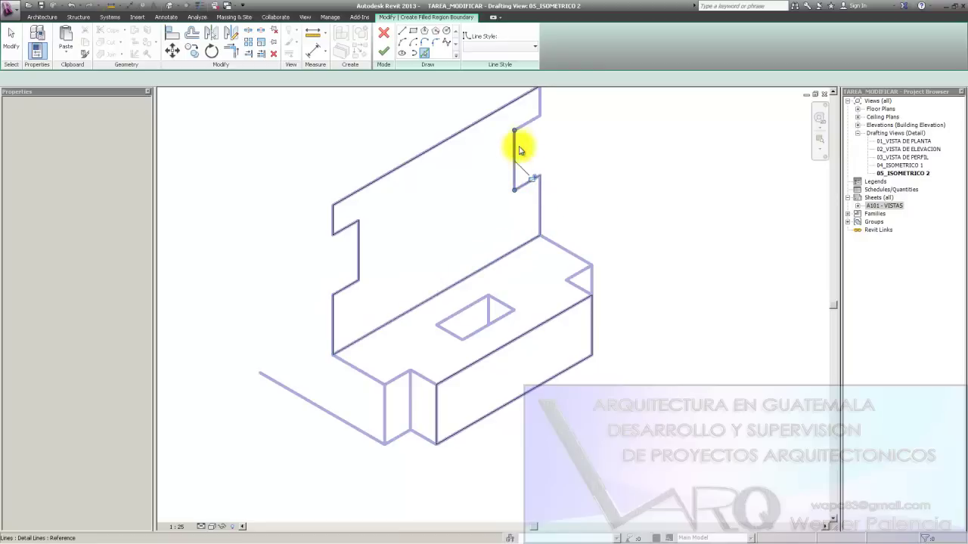
middle_drag(519, 150, 526, 171)
click(528, 169)
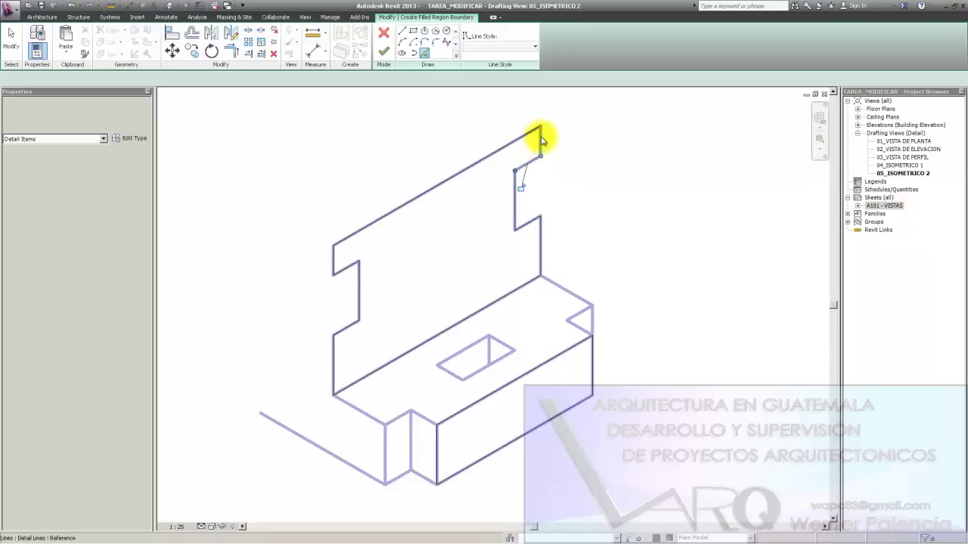
Step: Pick the opening's right vertical and lower-left edges as boundary, then start TR
scroll(574, 264, up, 2)
scroll(483, 296, up, 2)
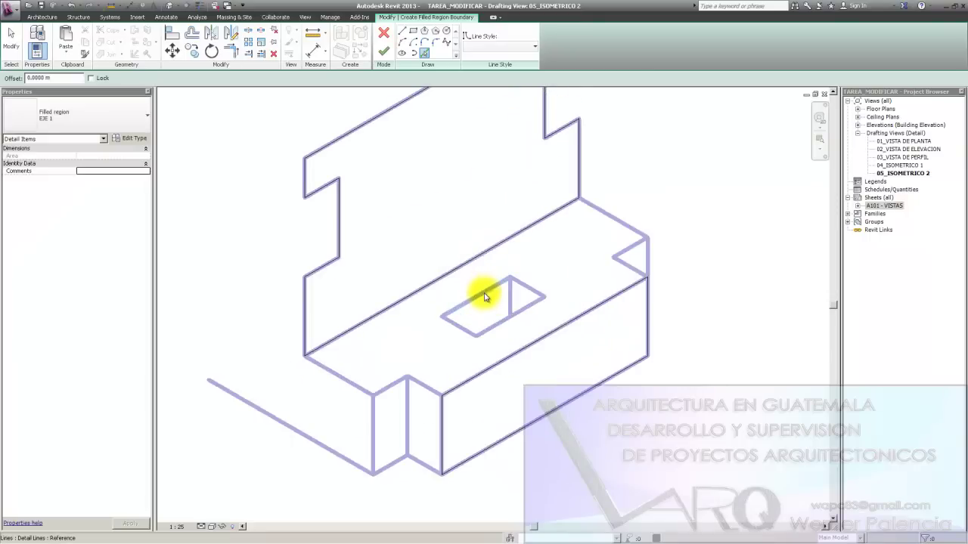
scroll(492, 306, up, 2)
click(514, 291)
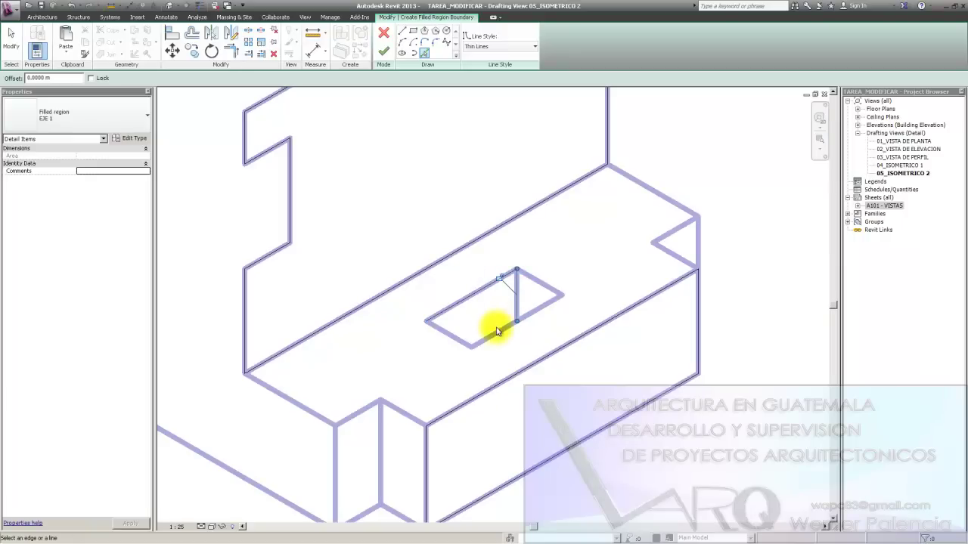
click(447, 338)
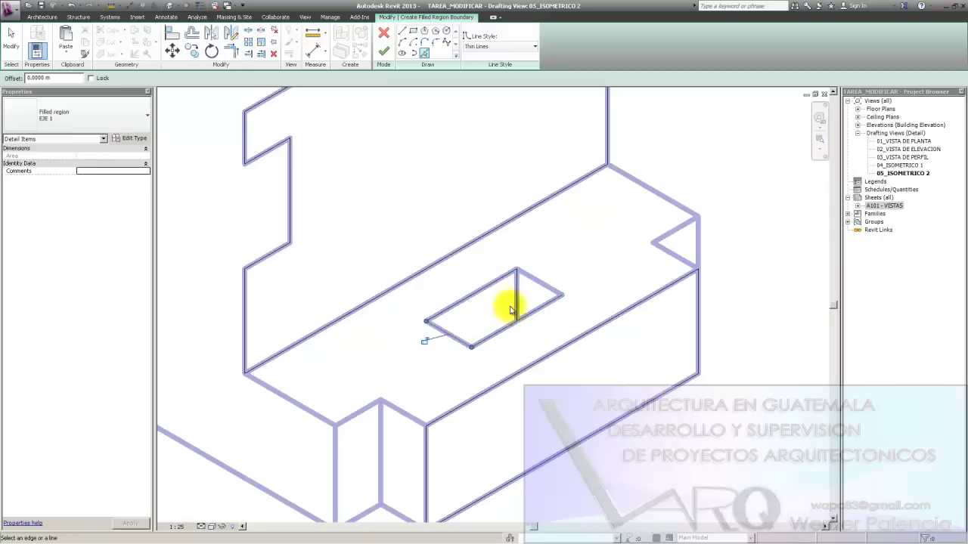
key(t)
key(r)
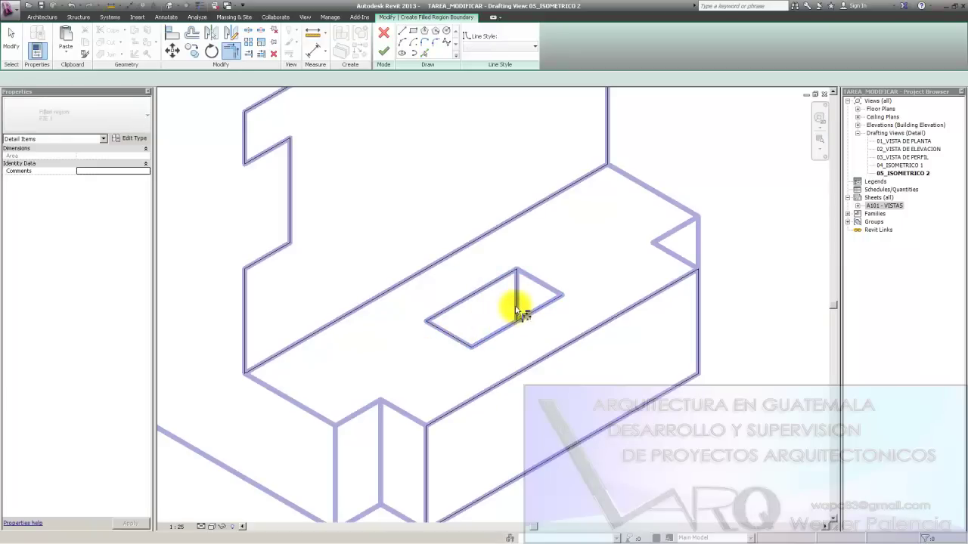
scroll(540, 320, down, 2)
Step: Pick the front notch edges as boundary and trim the upper notch edge to the right vertical line
scroll(555, 267, down, 1)
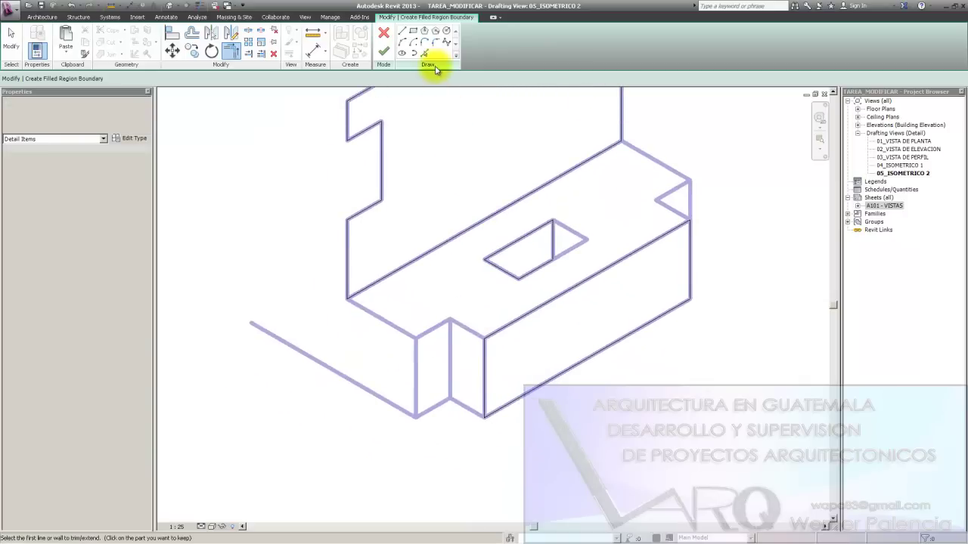
click(425, 54)
click(434, 329)
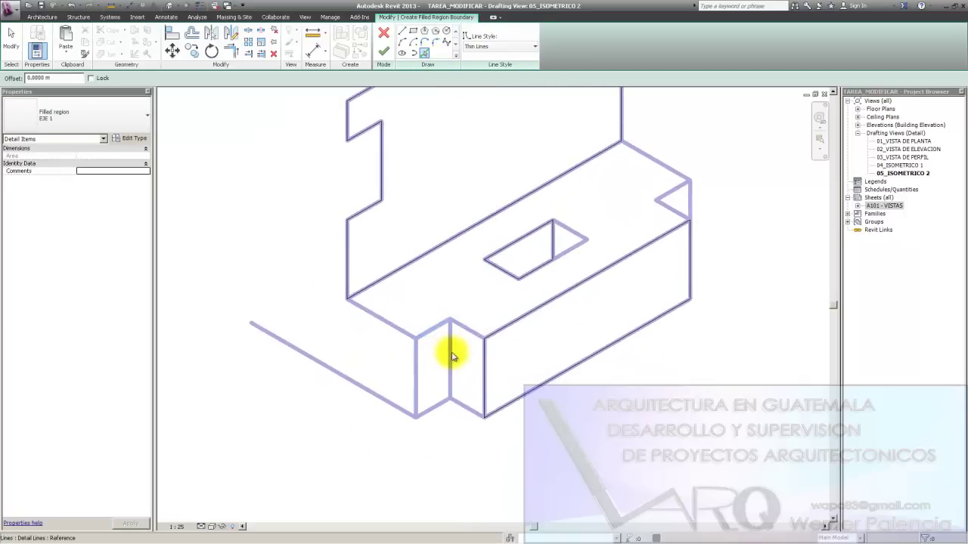
click(417, 384)
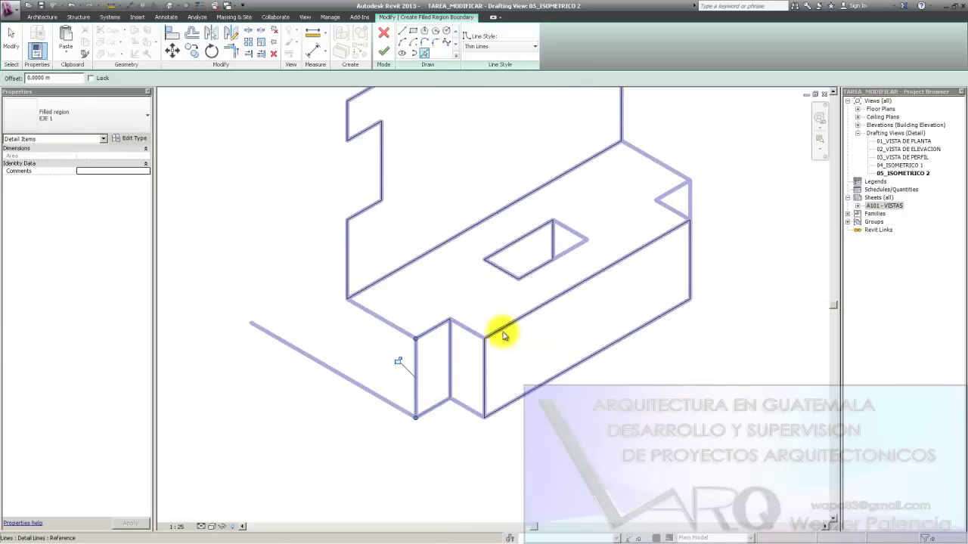
middle_drag(558, 310, 501, 346)
scroll(650, 238, up, 2)
scroll(627, 249, up, 2)
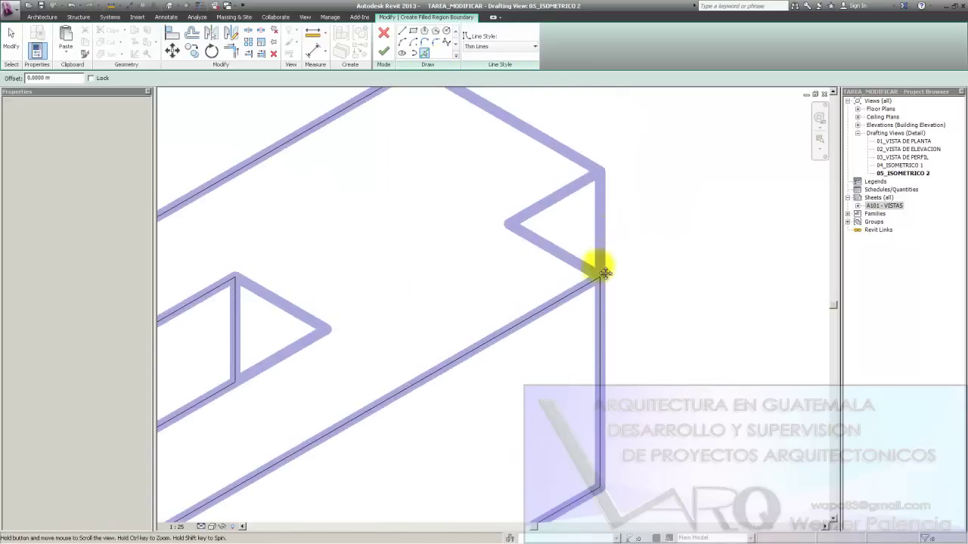
scroll(559, 253, up, 2)
click(531, 268)
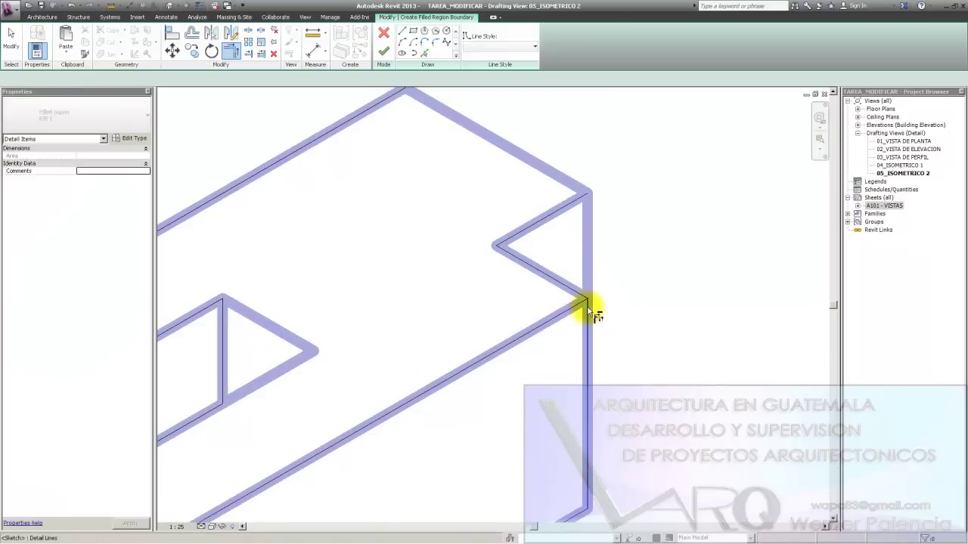
key(t)
key(r)
click(572, 207)
click(587, 302)
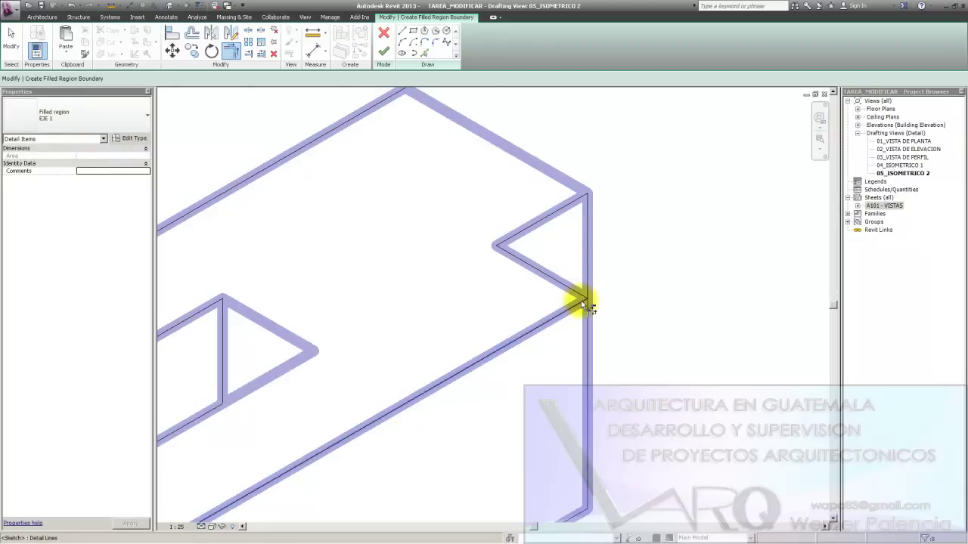
Step: Zoom out and finish the EJE 1 filled region with Finish Edit Mode
scroll(585, 296, up, 2)
scroll(586, 296, up, 1)
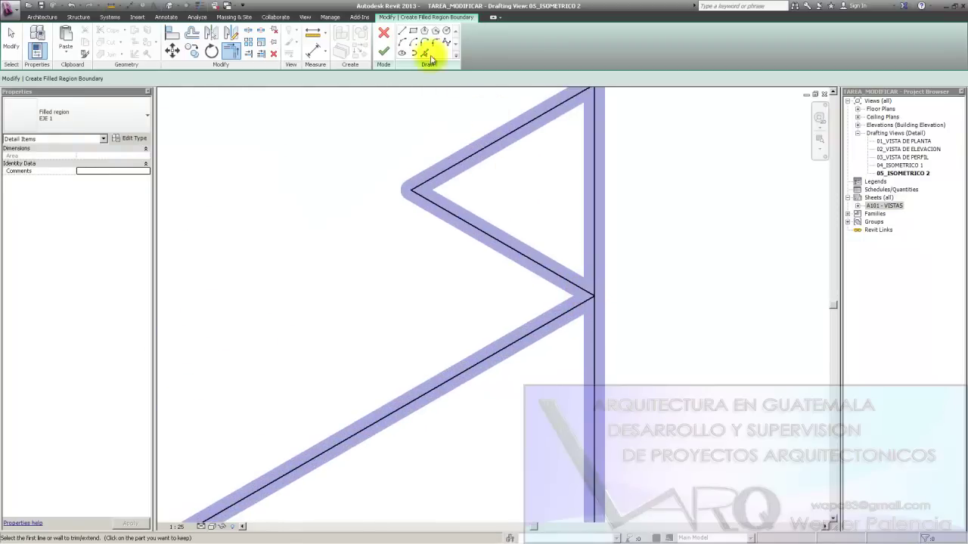
click(403, 34)
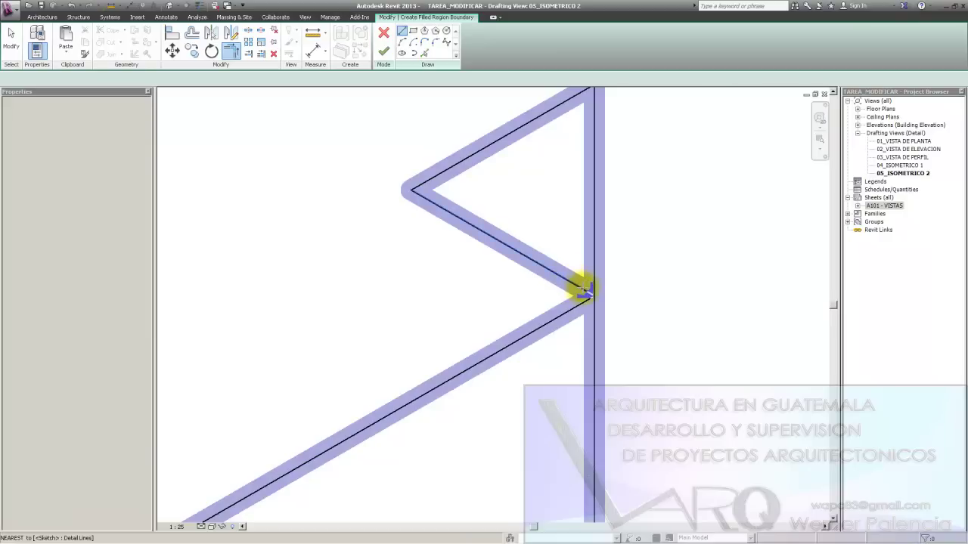
click(593, 291)
key(Escape)
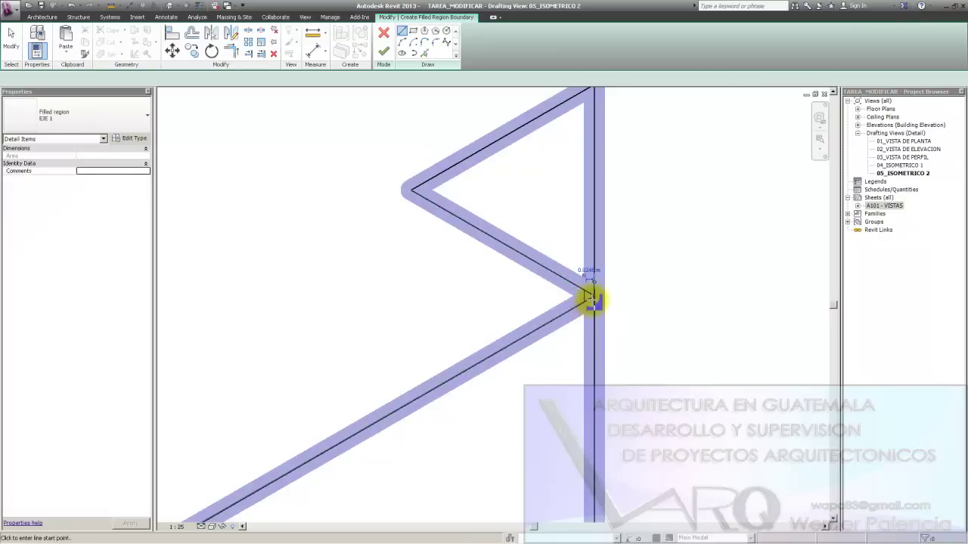
scroll(584, 299, up, 2)
scroll(578, 291, up, 1)
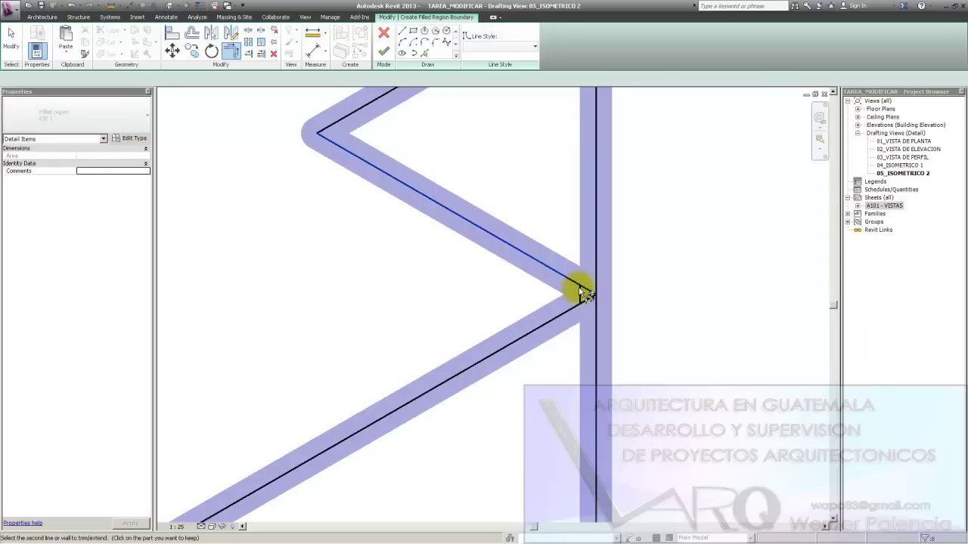
key(Escape)
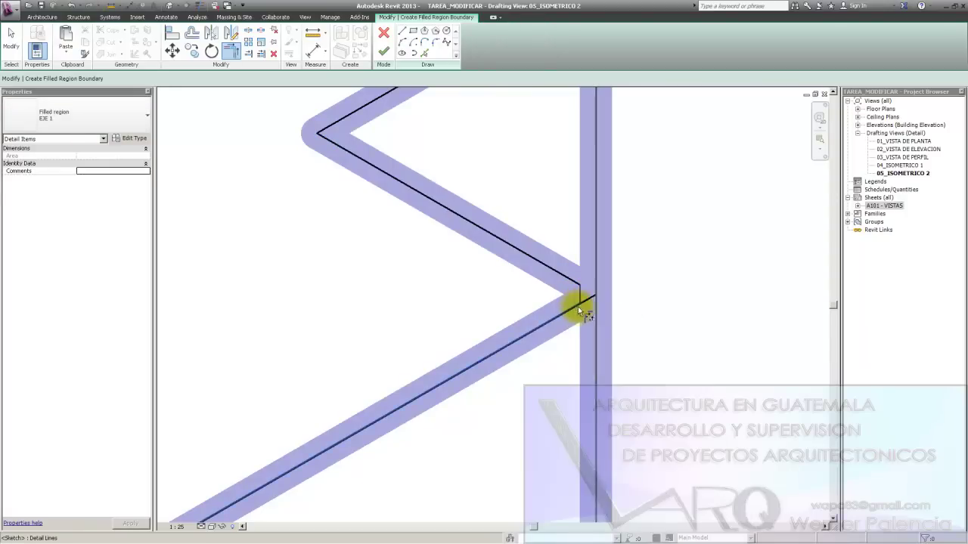
scroll(578, 305, down, 1)
scroll(581, 305, down, 1)
scroll(583, 296, down, 1)
scroll(521, 272, down, 1)
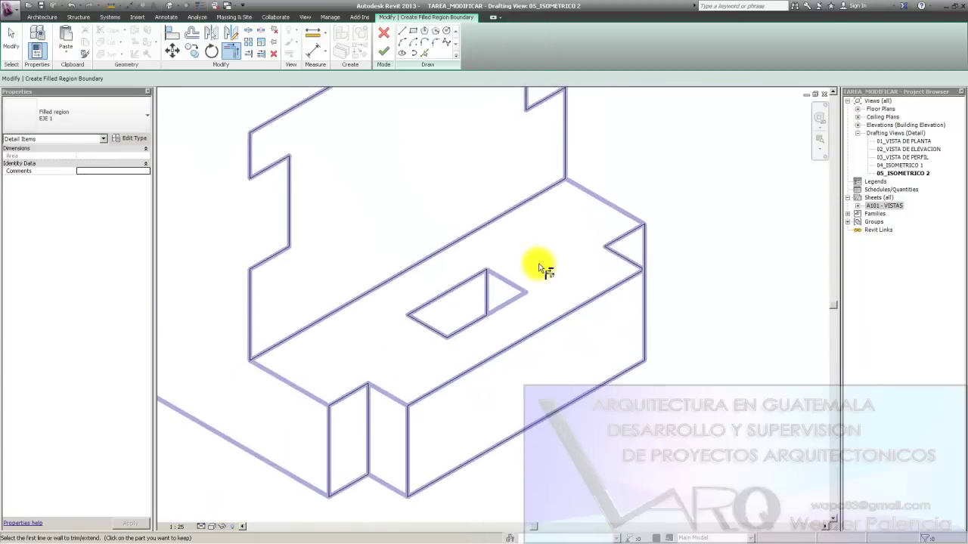
scroll(544, 264, down, 1)
scroll(560, 272, down, 1)
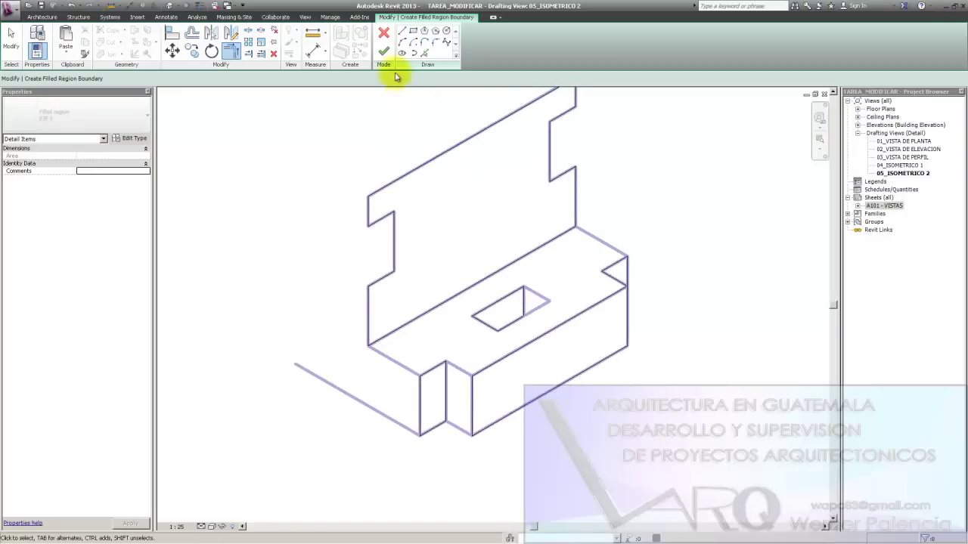
click(383, 50)
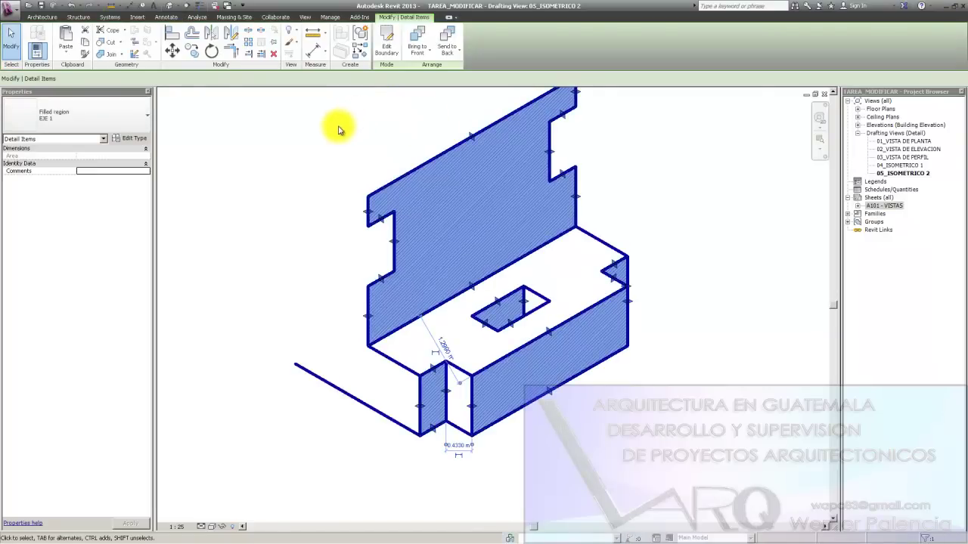
Step: Check the isometric's blue diagonal hatching, then open sheet A101 - VISTAS from the Project Browser
click(337, 127)
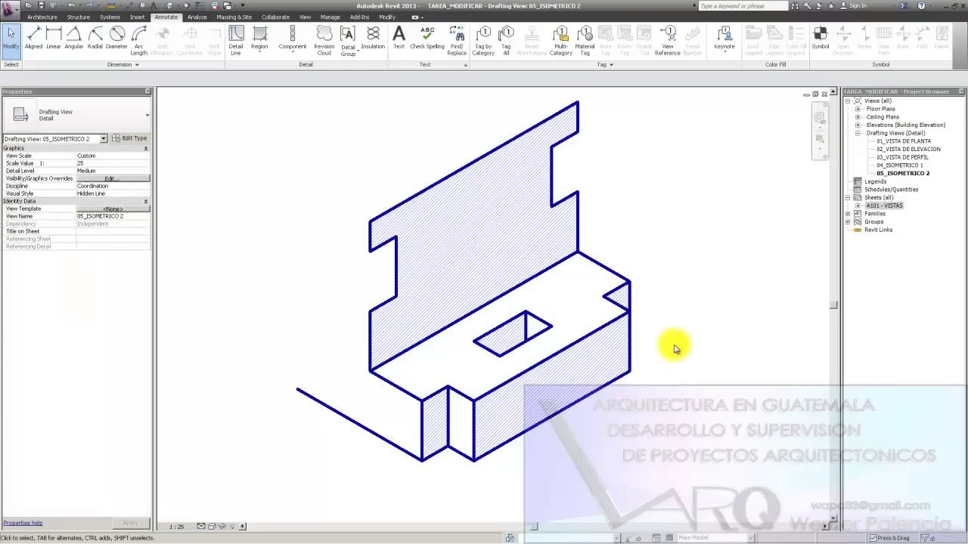
middle_drag(687, 307, 692, 330)
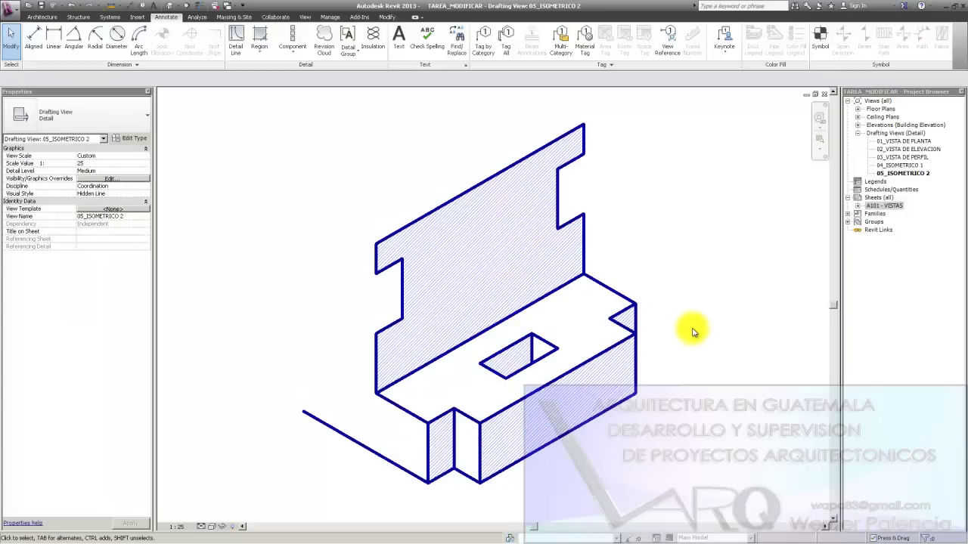
scroll(693, 330, down, 1)
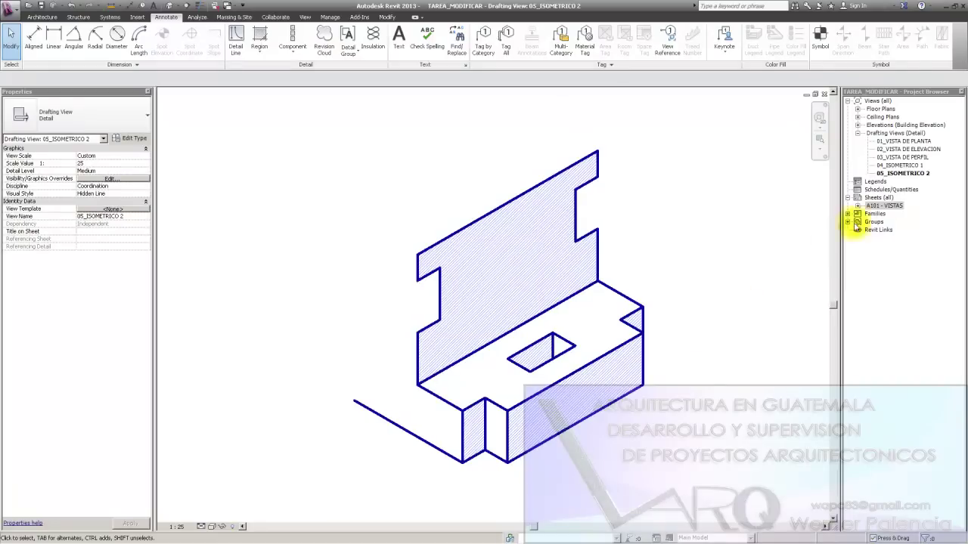
double_click(894, 206)
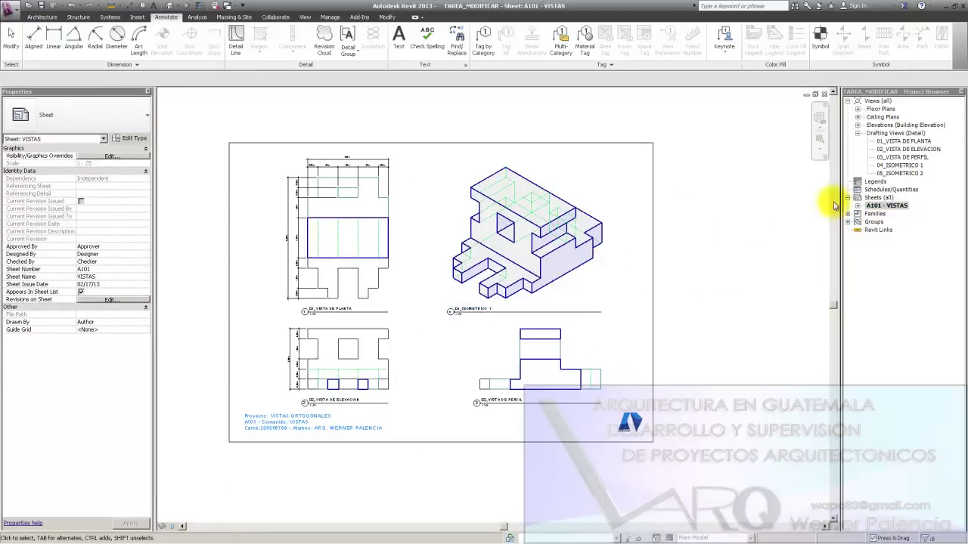
drag(914, 174, 703, 248)
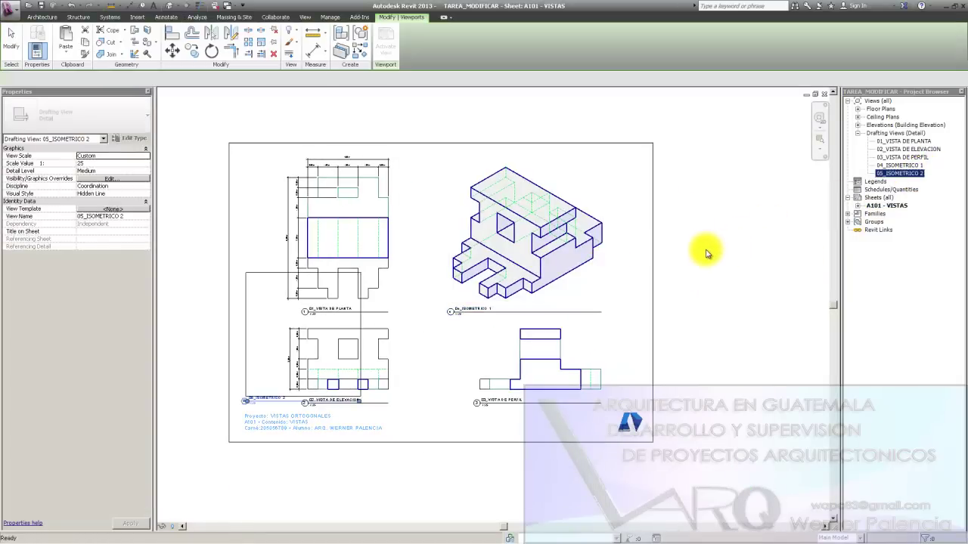
click(677, 248)
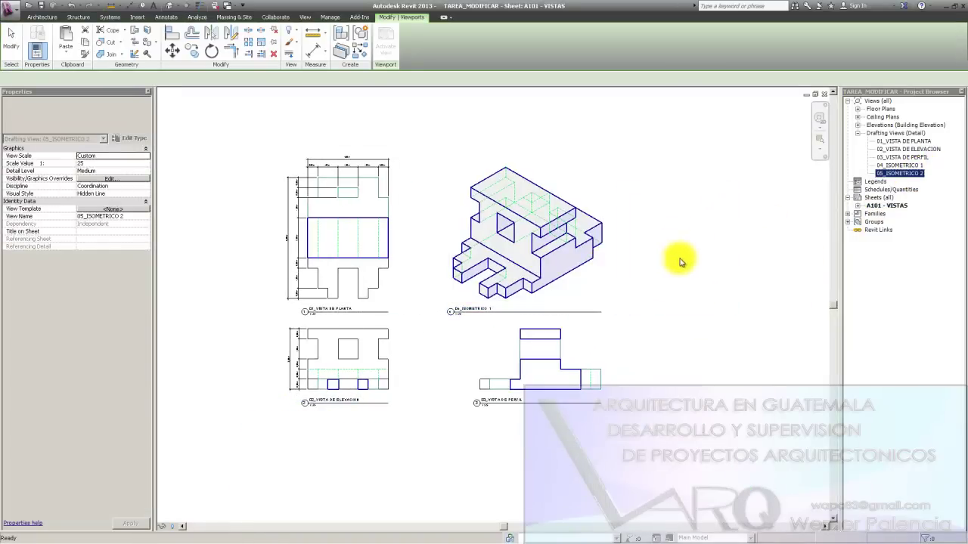
click(729, 361)
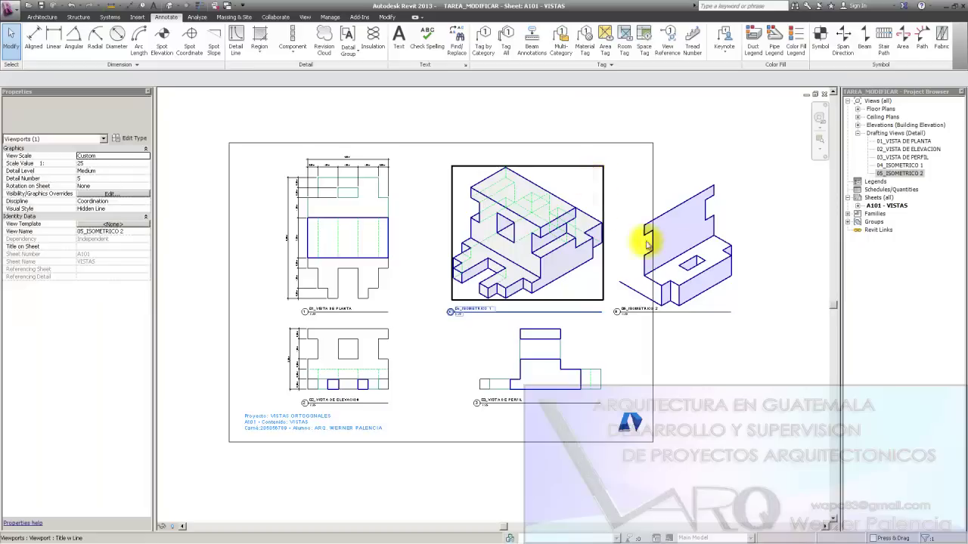
click(697, 265)
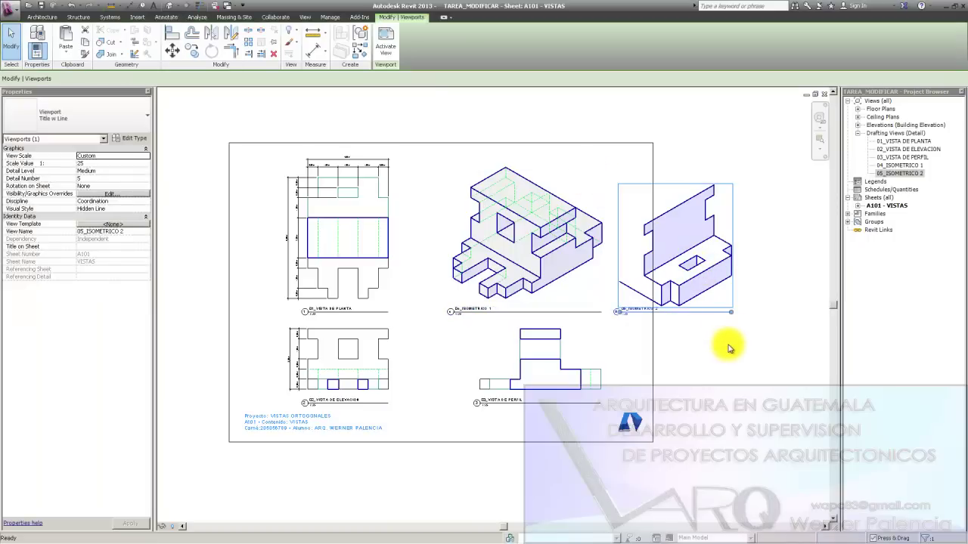
key(Delete)
Step: Delete the 05_ISOMETRICO 2 view and open the 01_VISTA DE PLANTA drafting view
scroll(364, 248, up, 1)
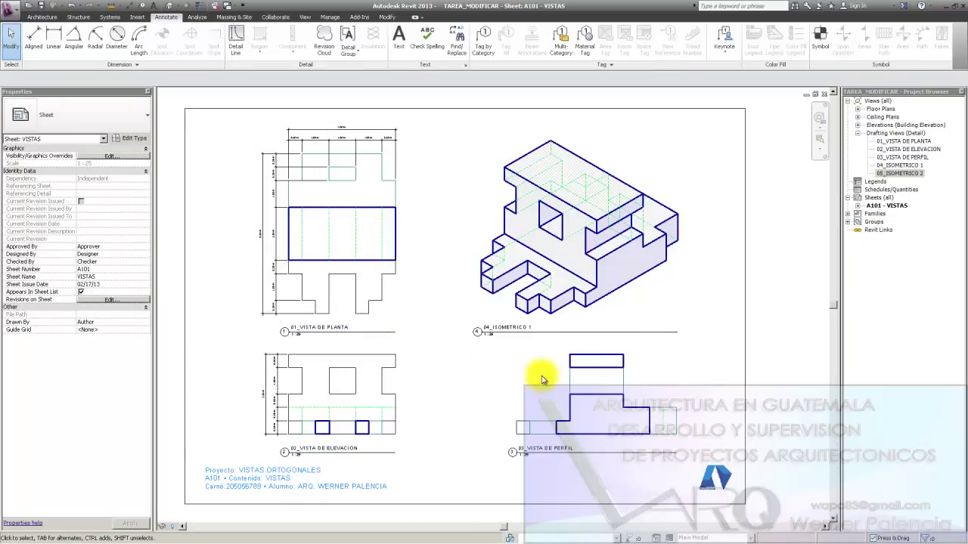
click(899, 174)
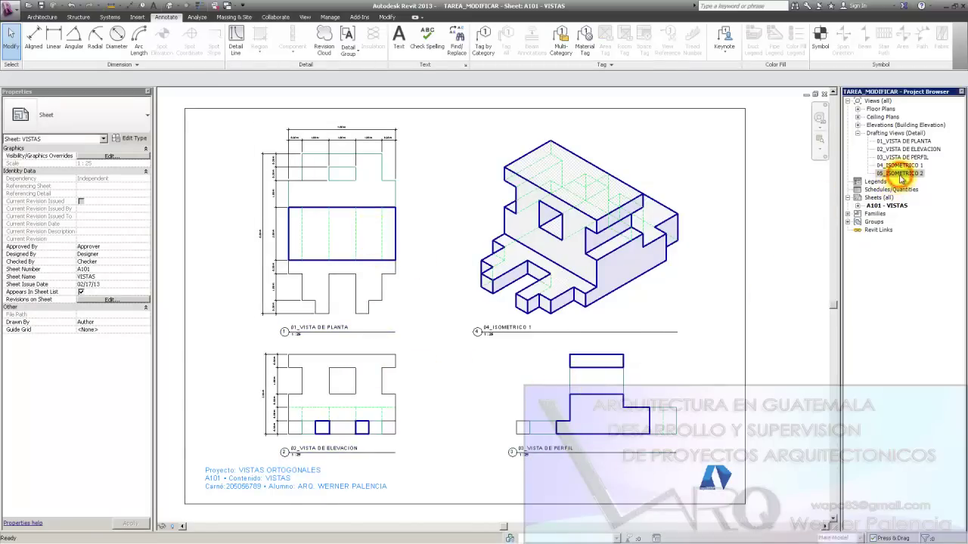
key(Delete)
double_click(904, 142)
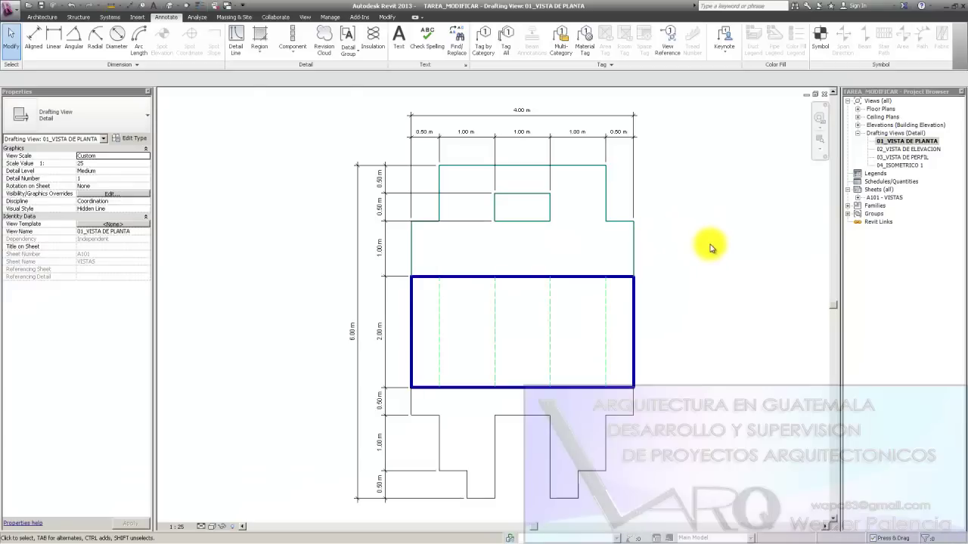
Step: Place an aligned dimension chain along the plan's right side, from top edge to bottom edge
key(d)
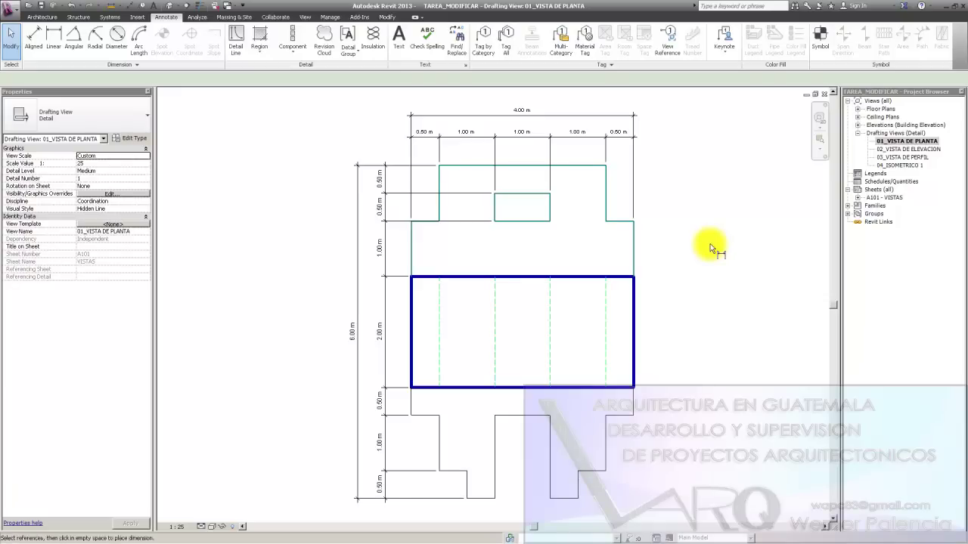
key(i)
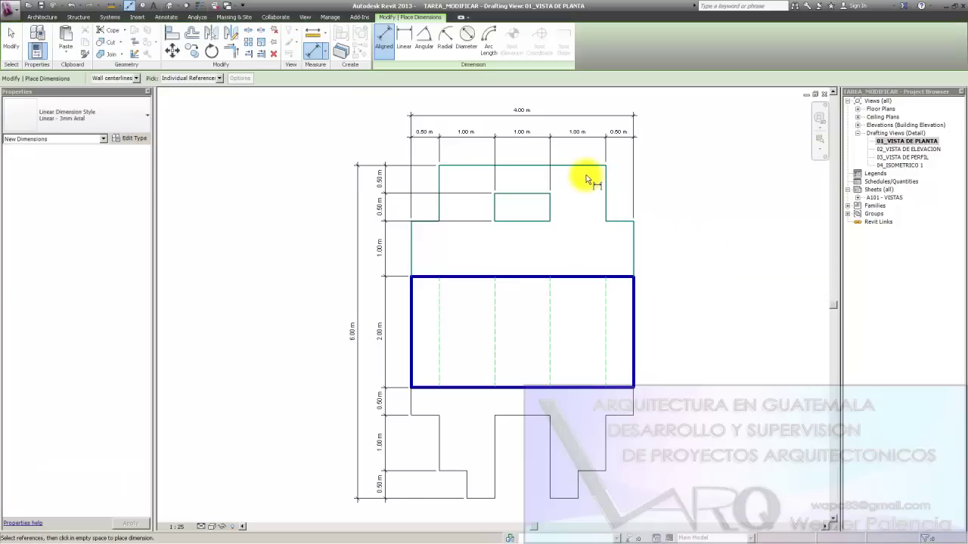
click(574, 165)
click(531, 194)
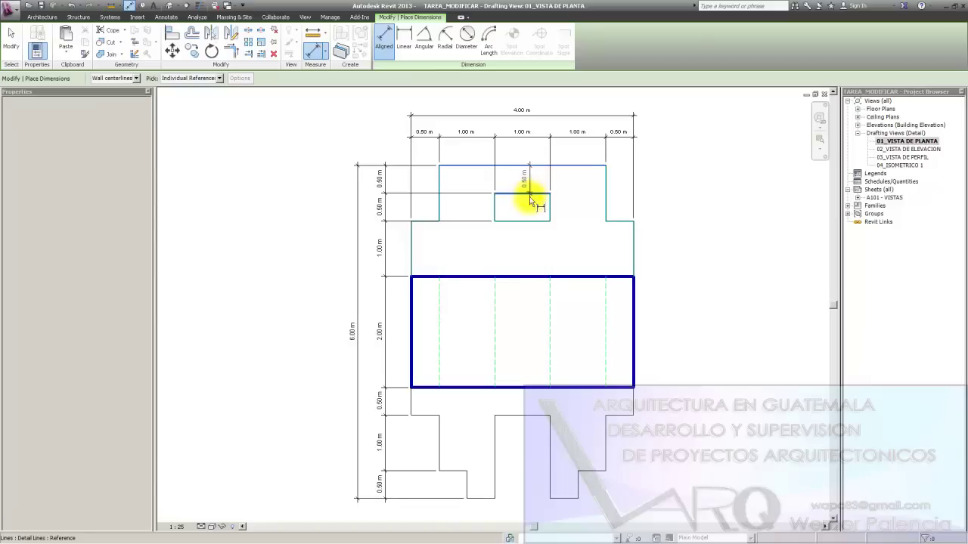
click(525, 221)
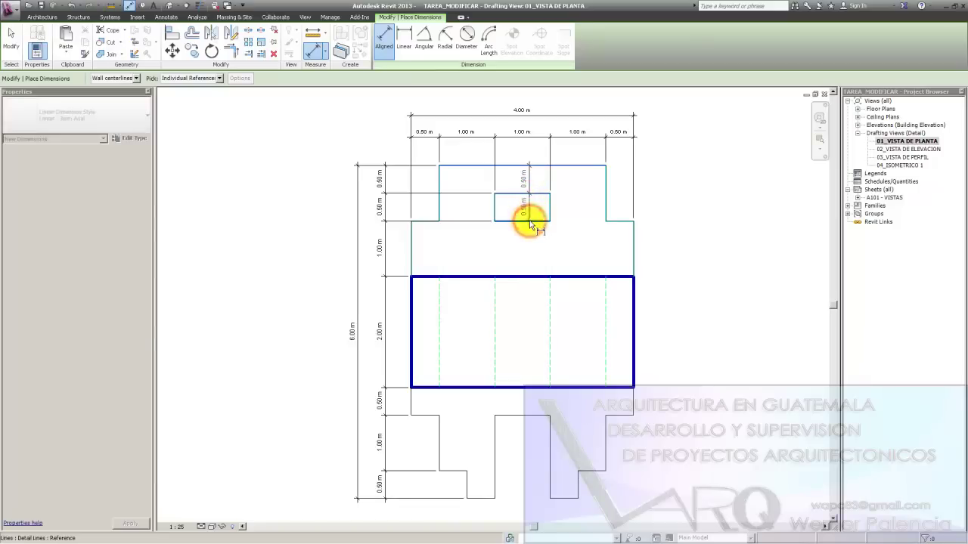
click(579, 278)
click(577, 387)
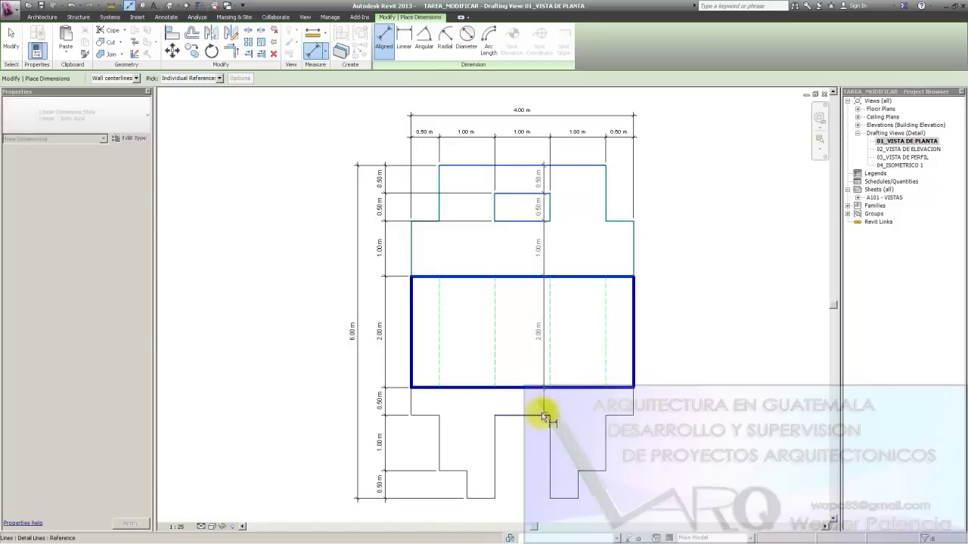
click(547, 415)
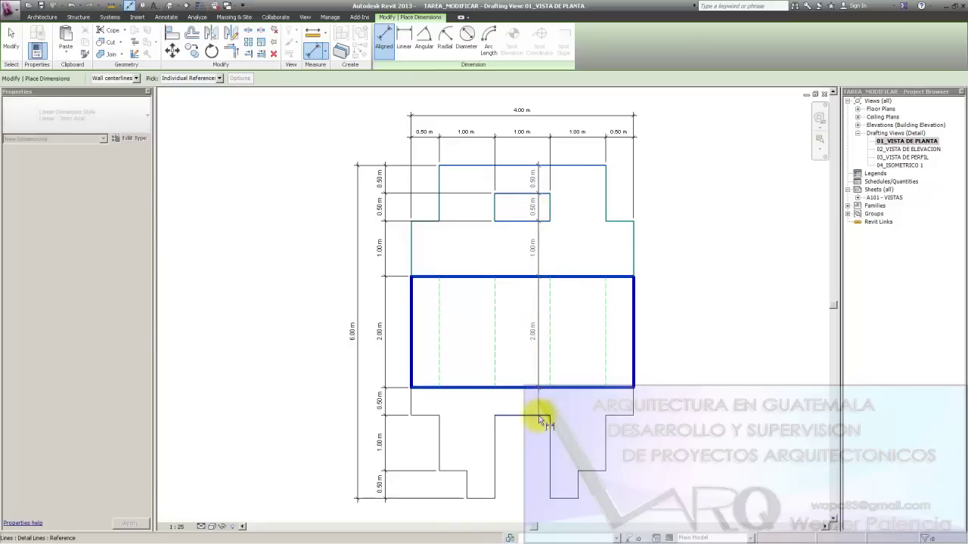
click(583, 470)
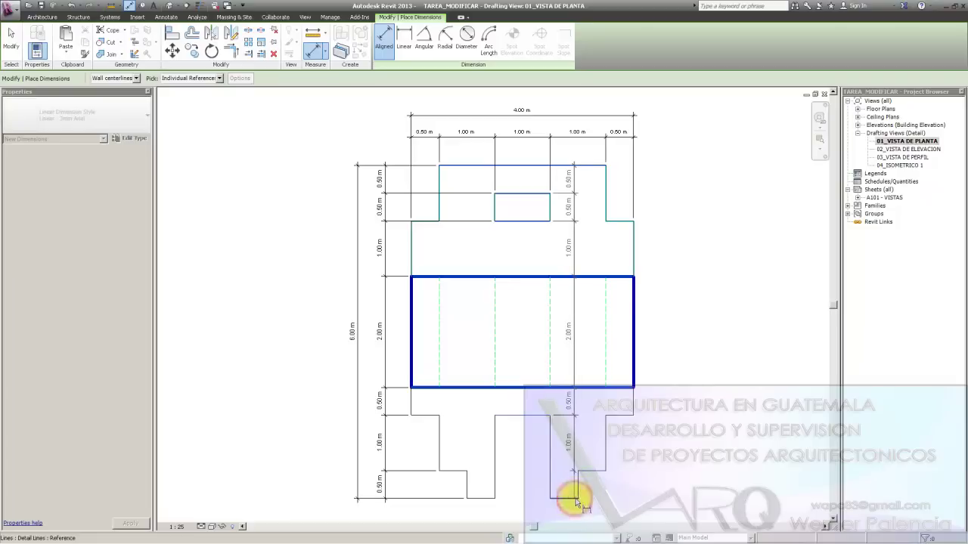
click(577, 499)
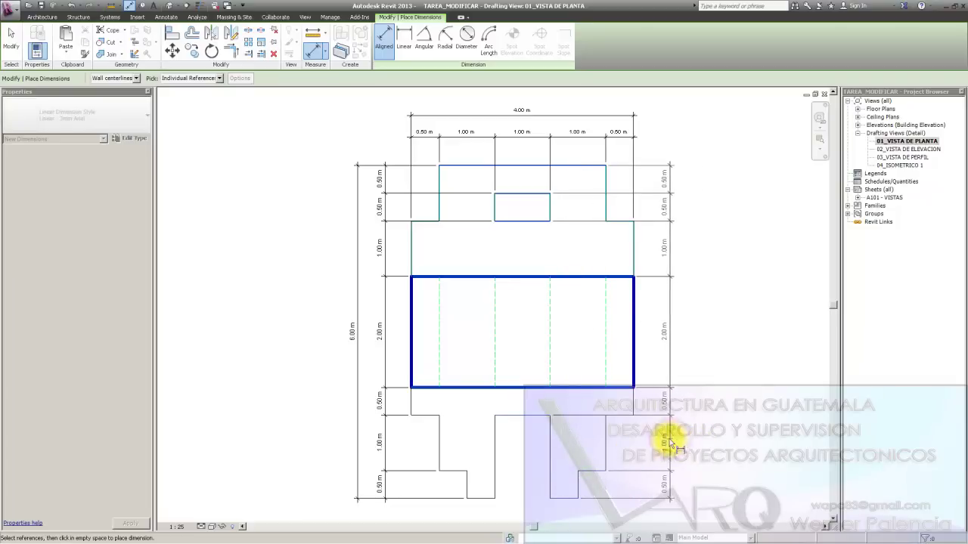
click(669, 442)
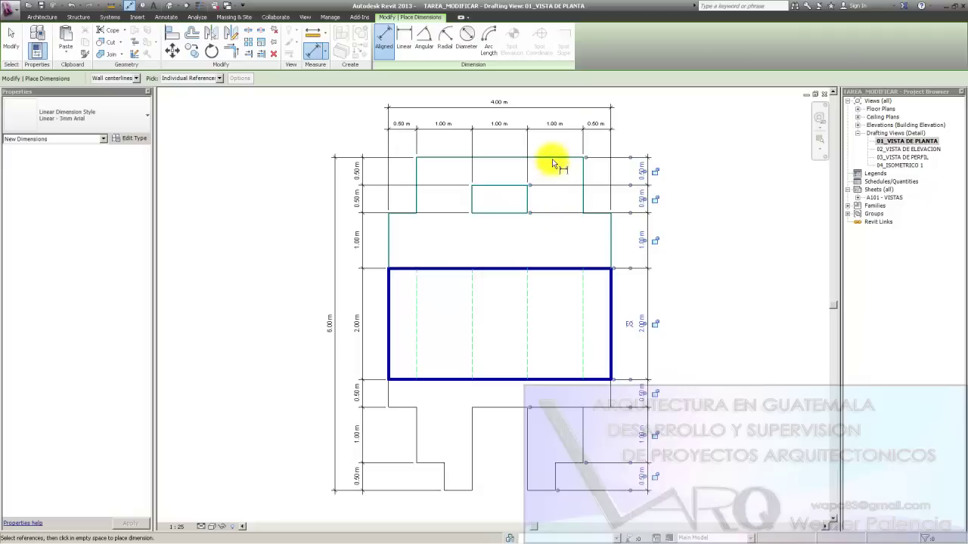
Step: Add the 6.00 m overall dimension beside the chain, then select the right-side dimensions
click(530, 472)
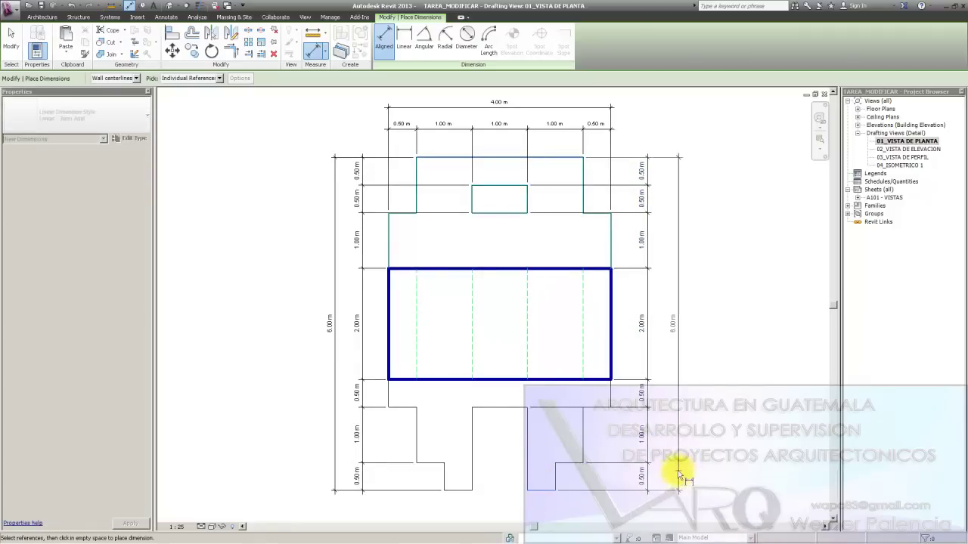
click(713, 387)
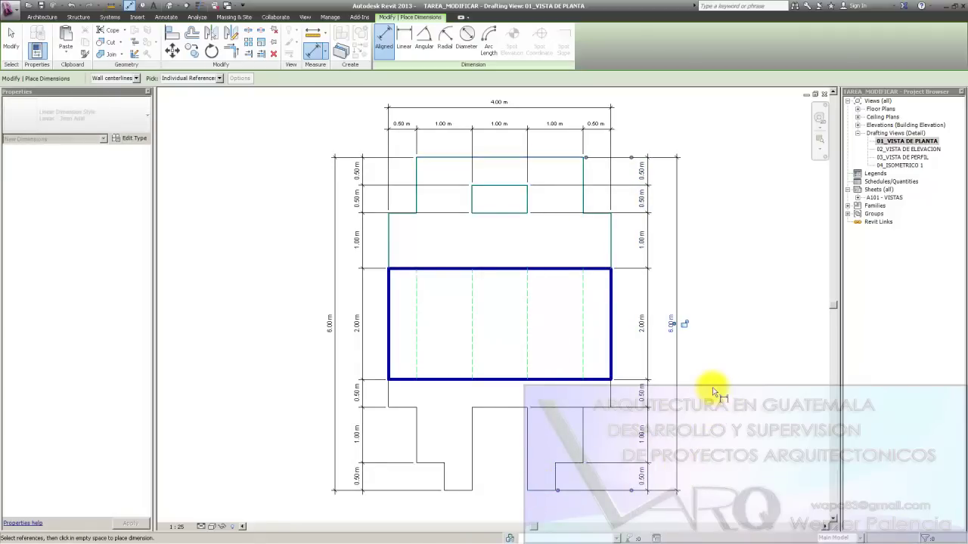
key(Escape)
key(Escape)
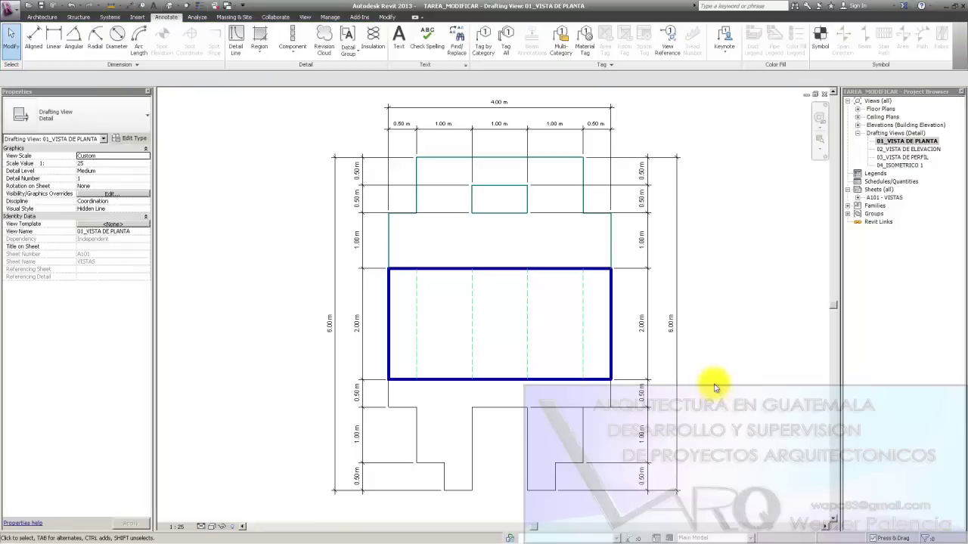
drag(694, 485, 639, 240)
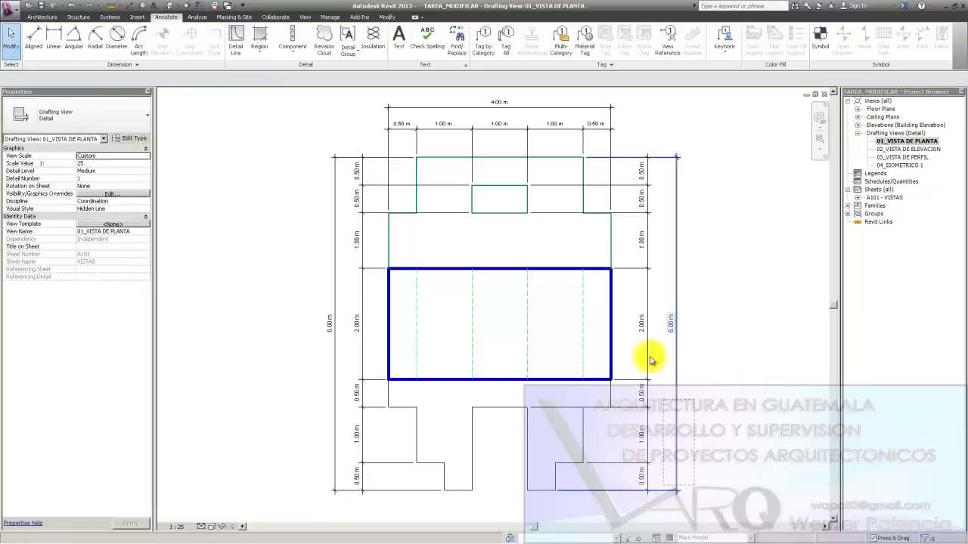
Step: In 02_VISTA DE ELEVACION, dimension the right side with a chain of 0.50 m and 1.00 m segments
double_click(899, 149)
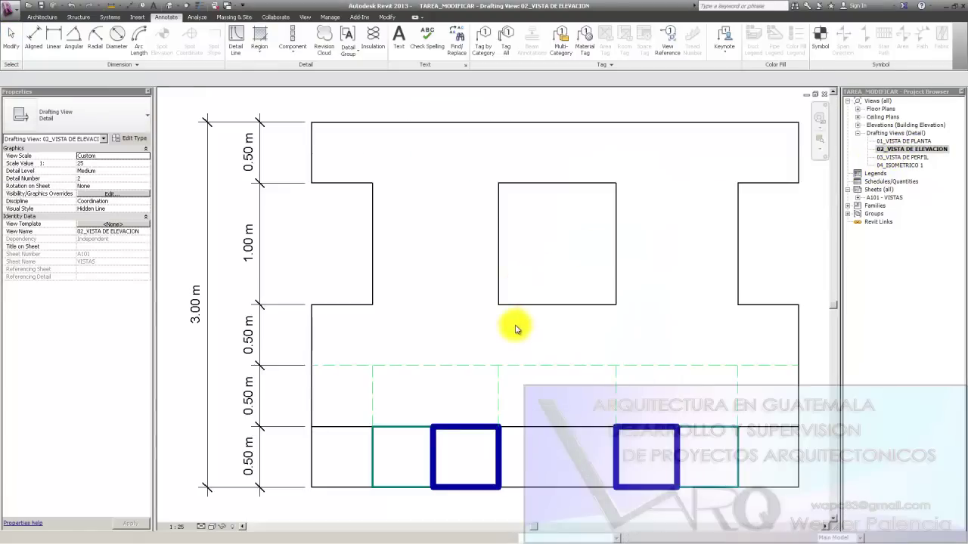
scroll(529, 328, down, 1)
scroll(551, 325, down, 1)
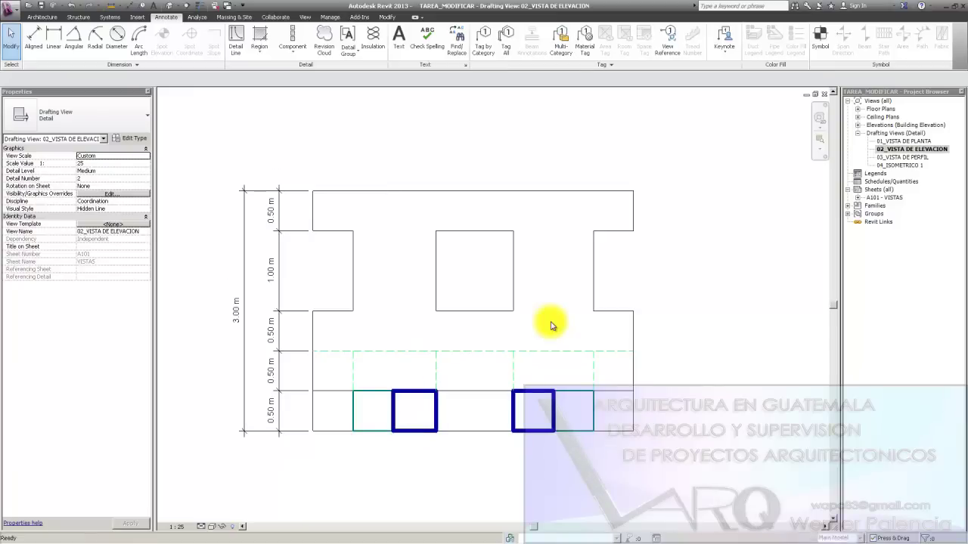
key(d)
key(i)
click(532, 391)
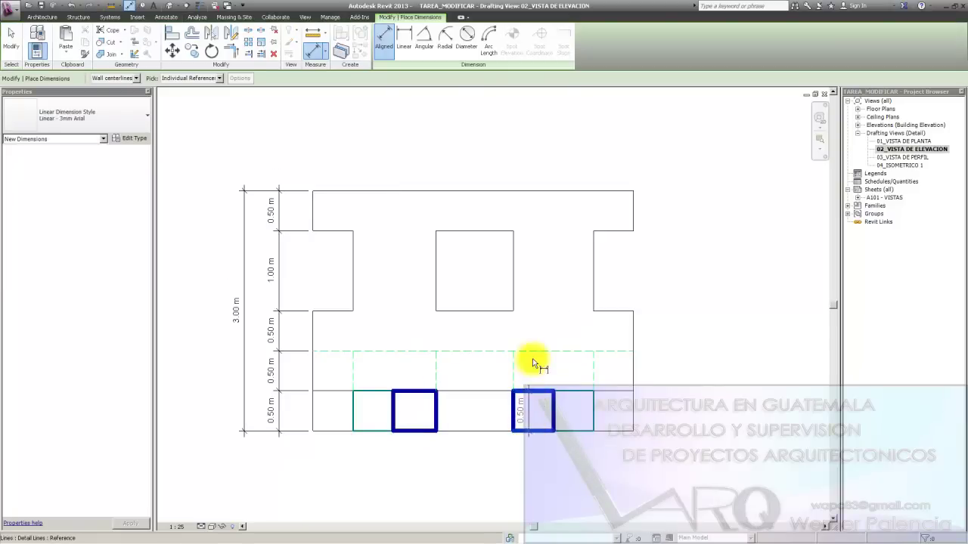
click(533, 352)
click(509, 311)
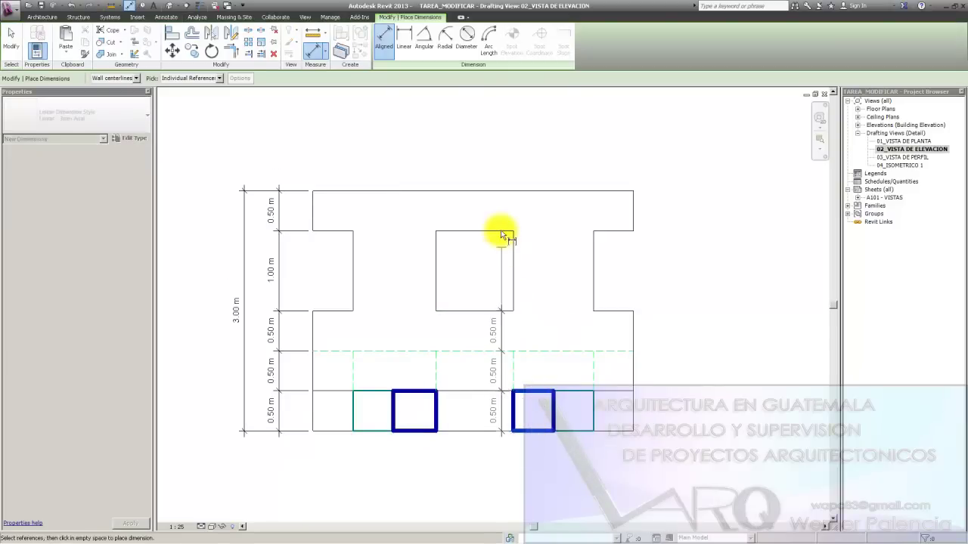
click(505, 192)
click(677, 243)
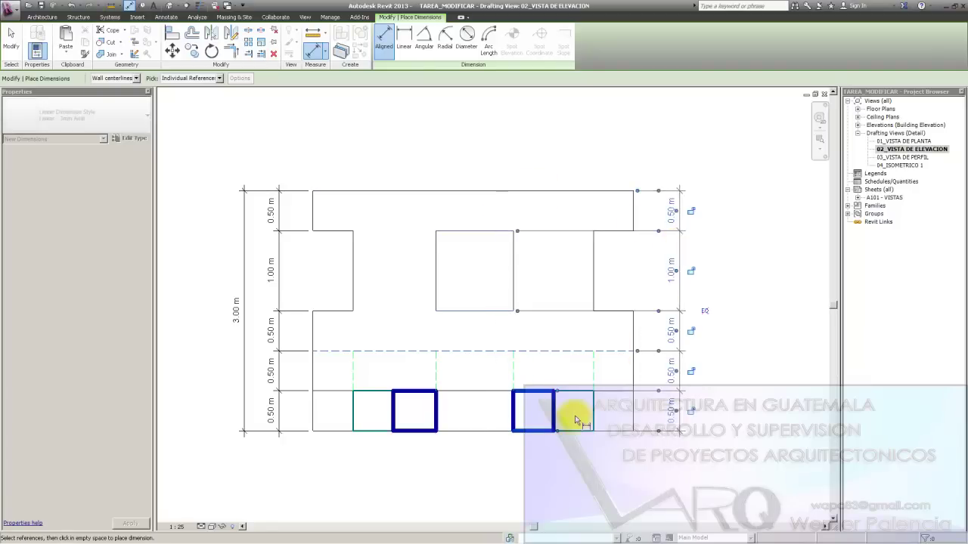
Step: Add the 3.00 m overall height dimension, then return to sheet A101 - VISTAS
click(565, 206)
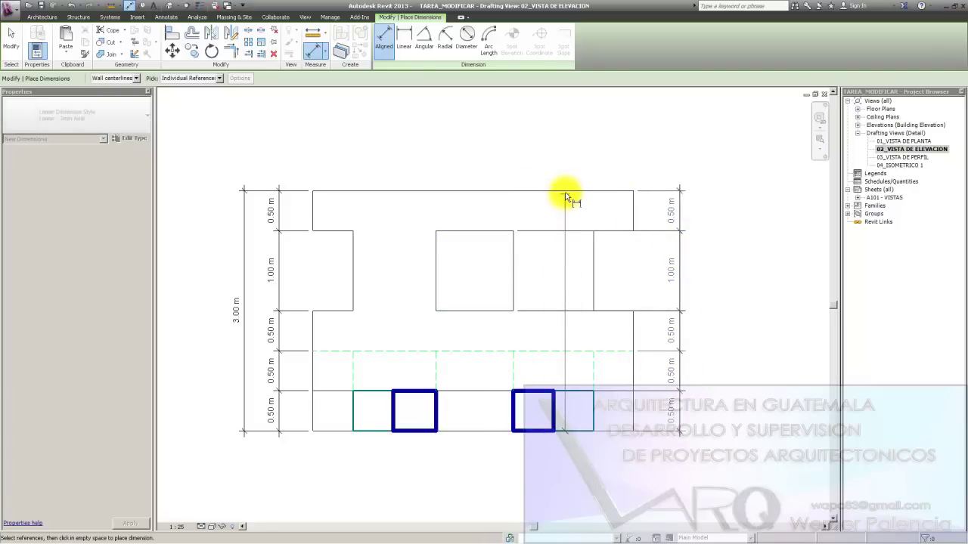
click(565, 195)
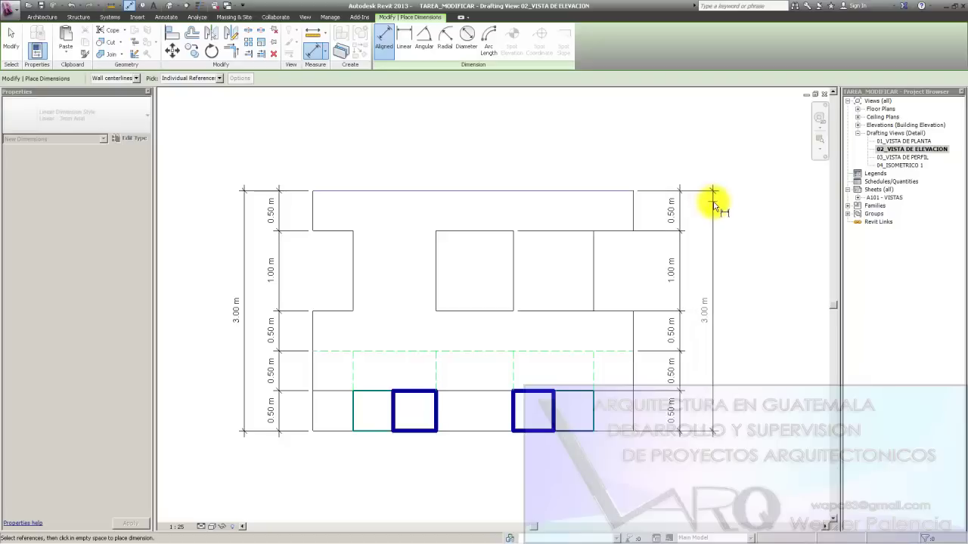
click(713, 203)
key(Escape)
key(Escape)
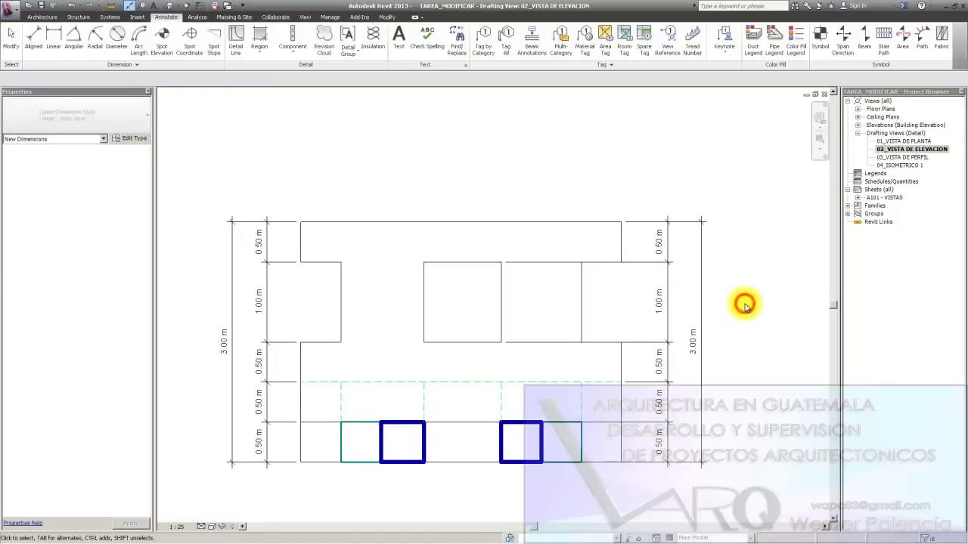
double_click(870, 197)
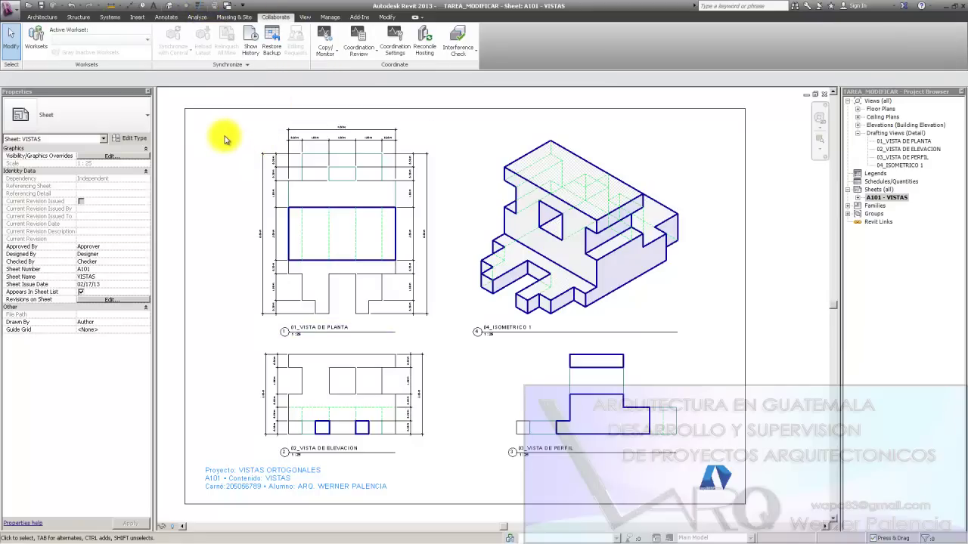
click(248, 43)
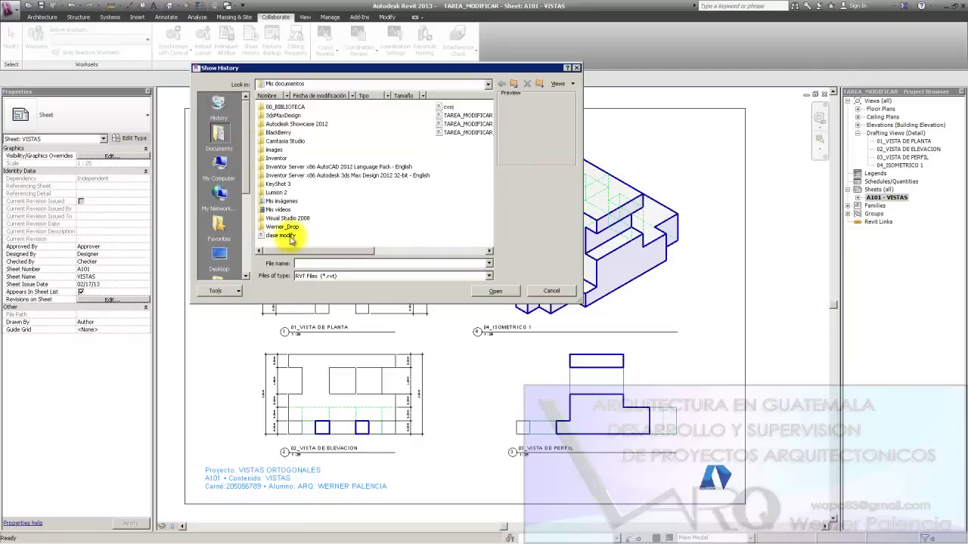
click(443, 107)
click(493, 292)
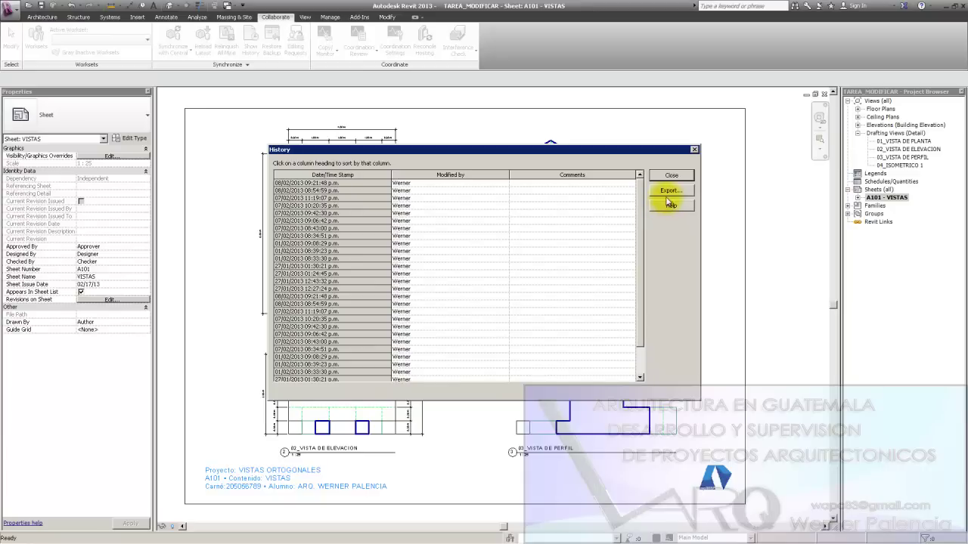
click(694, 149)
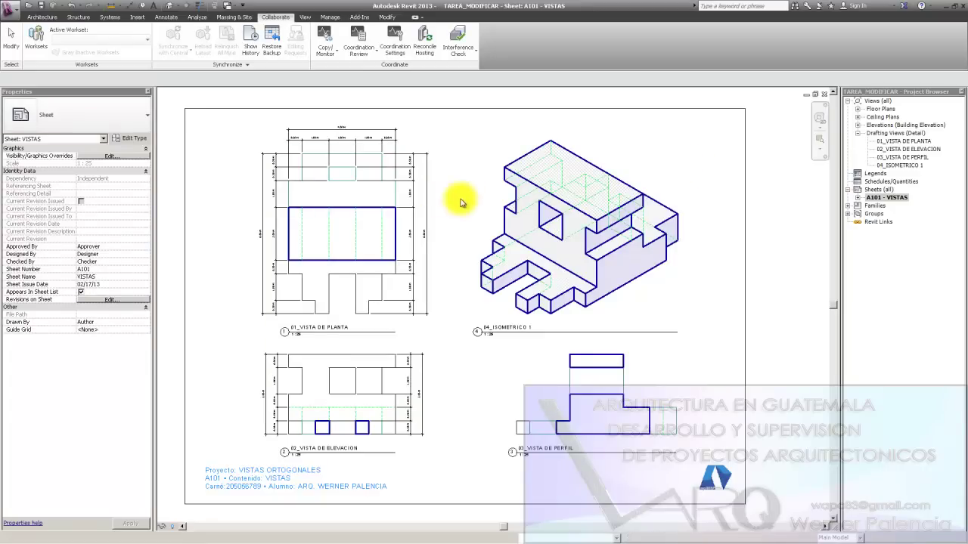
Step: Replace the username on the Options General page with the student's ID number and name
middle_drag(488, 222, 528, 216)
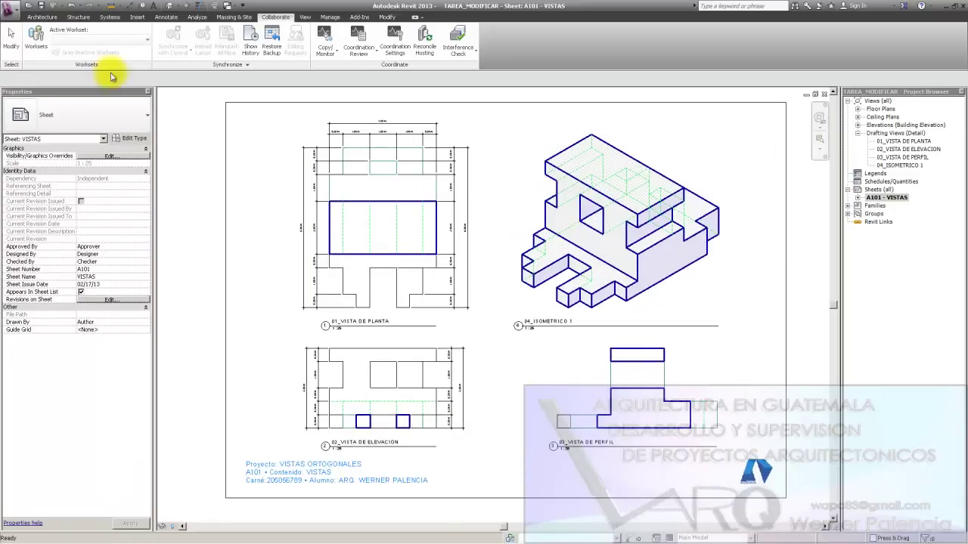
click(6, 10)
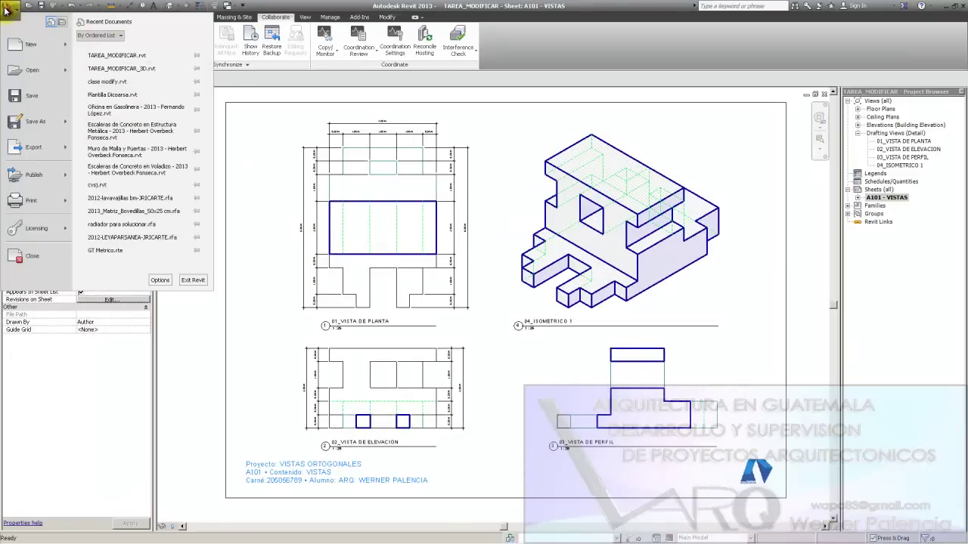
click(156, 276)
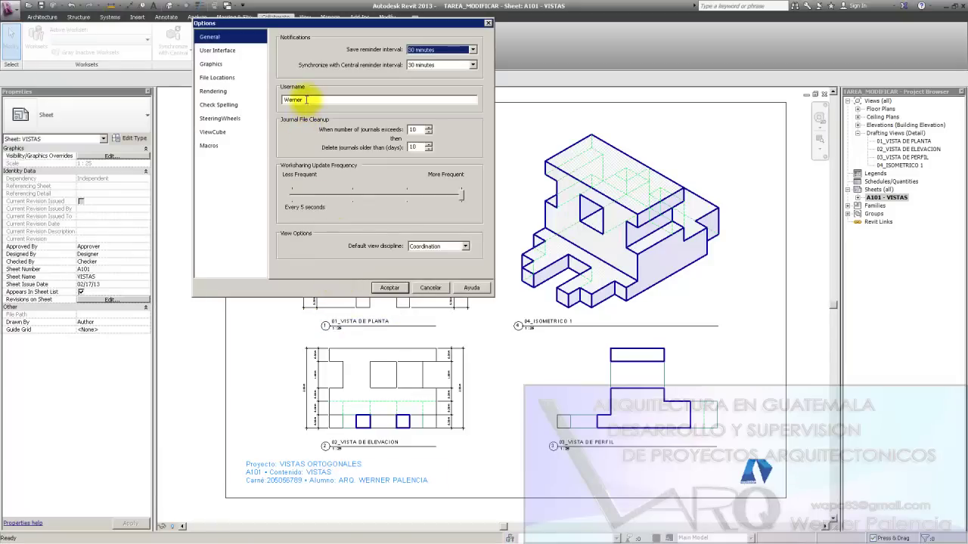
drag(307, 100, 281, 99)
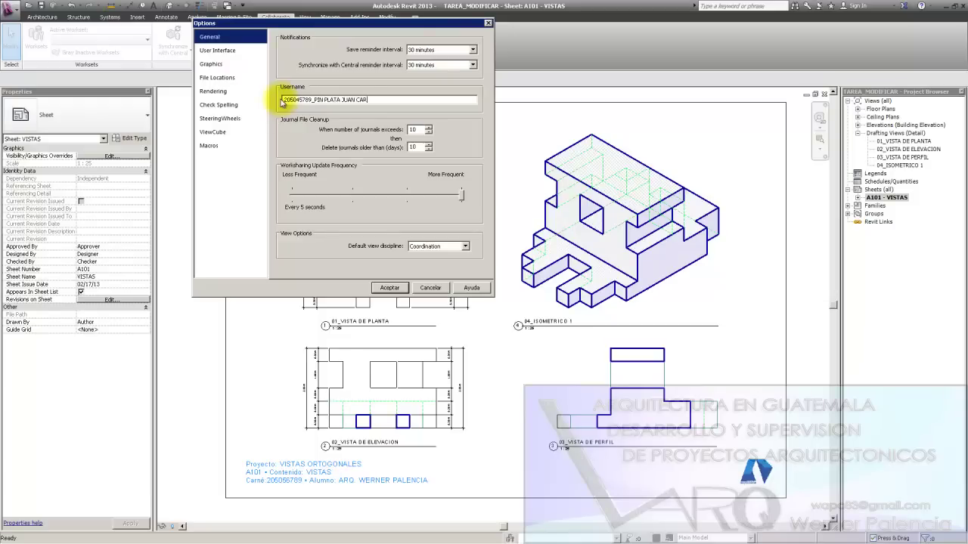
click(389, 288)
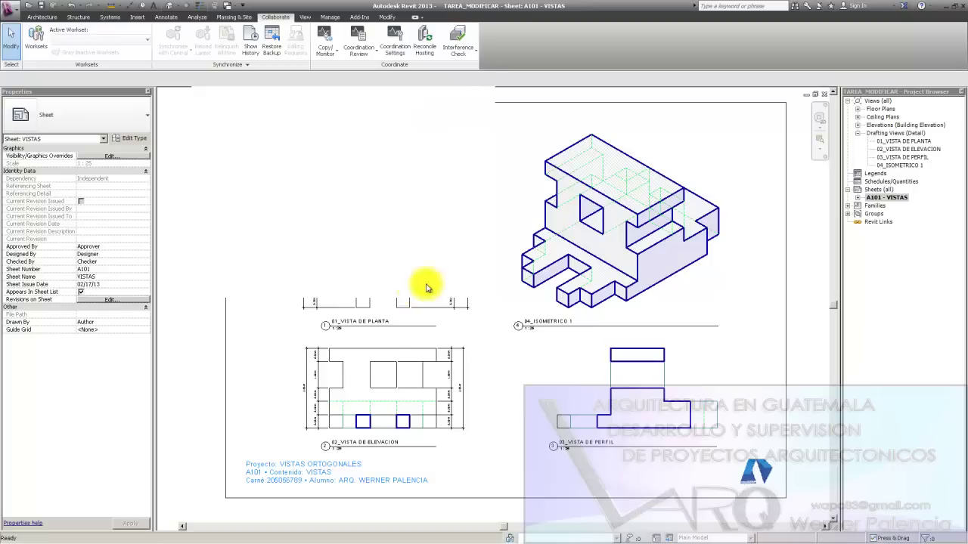
Step: Close the project, saving the changes
scroll(500, 250, down, 2)
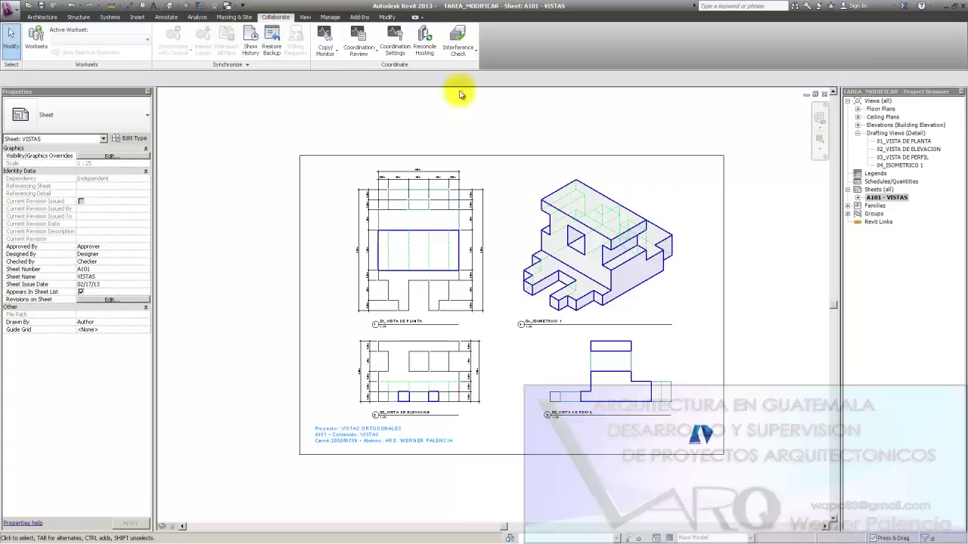
click(810, 104)
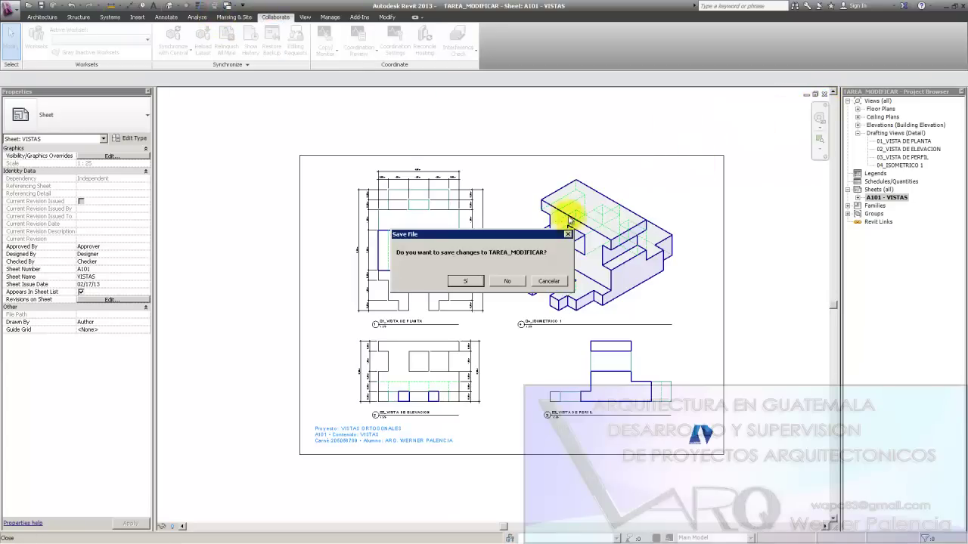
click(489, 318)
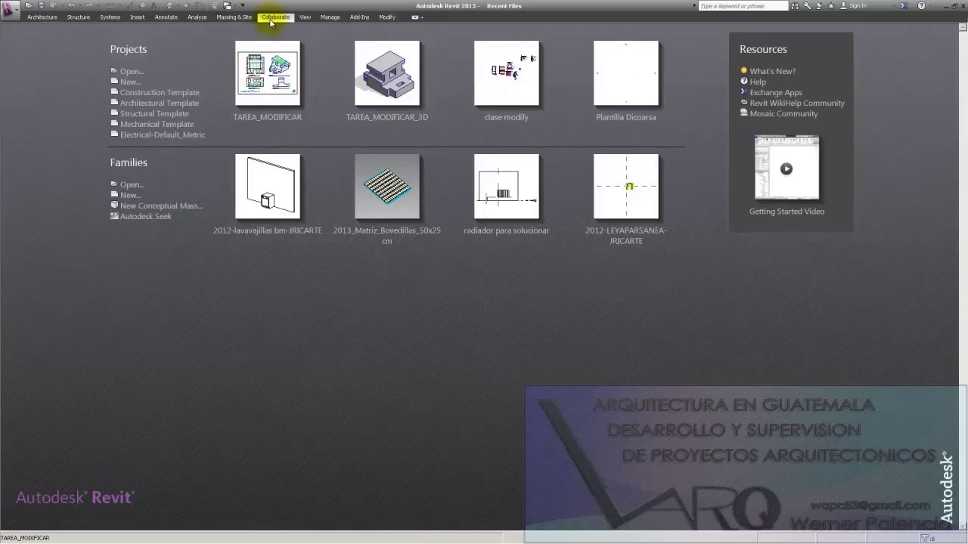
Step: Open the Show History file picker on the Collaborate tab and select the TAREA_MODIFICAR project file
click(269, 18)
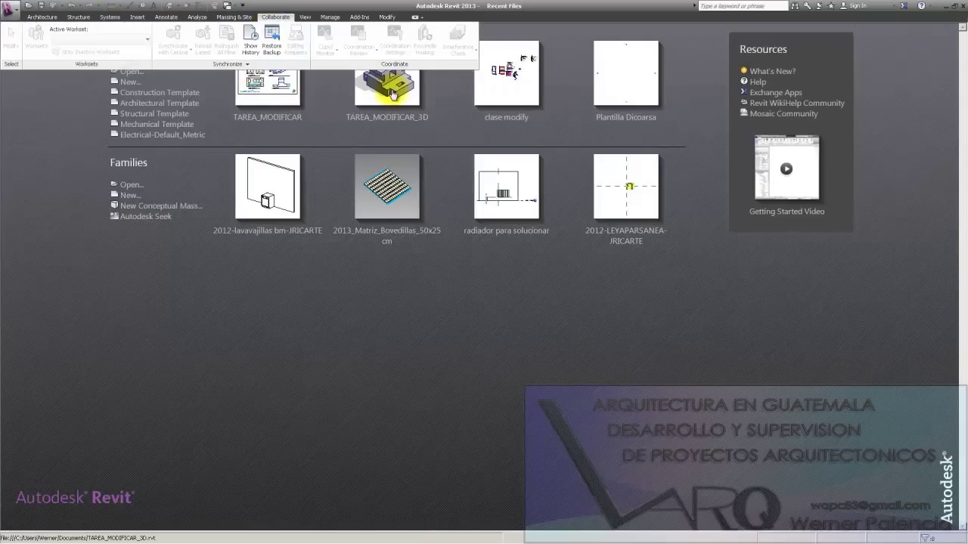
click(252, 51)
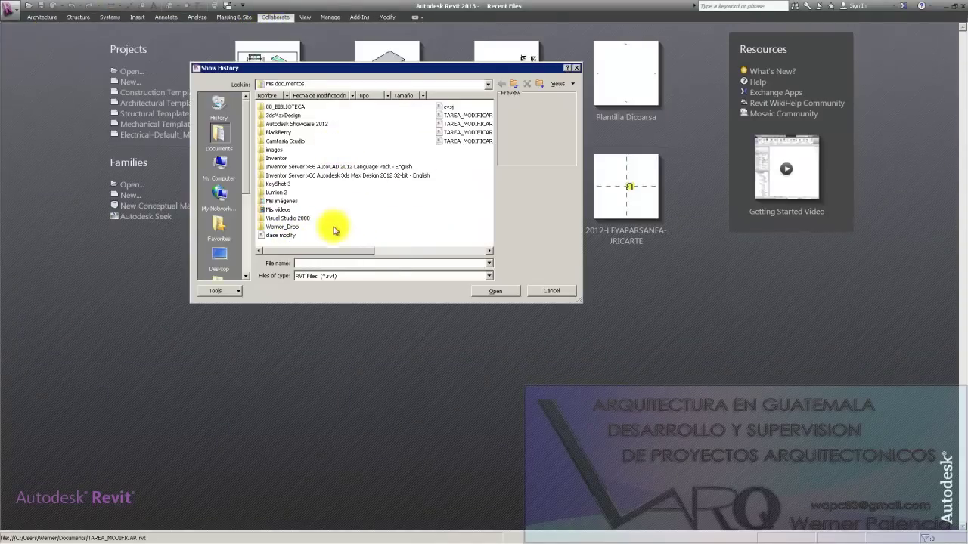
click(282, 235)
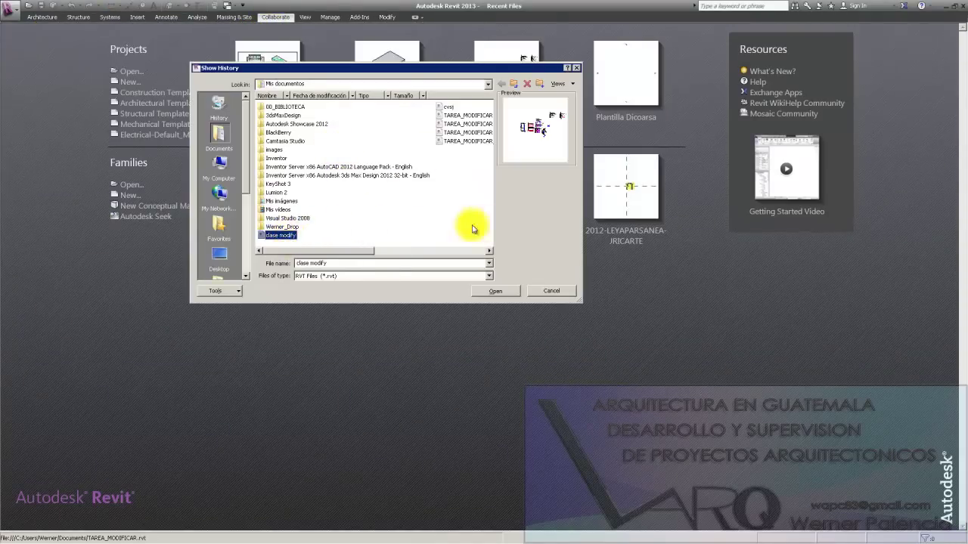
click(465, 115)
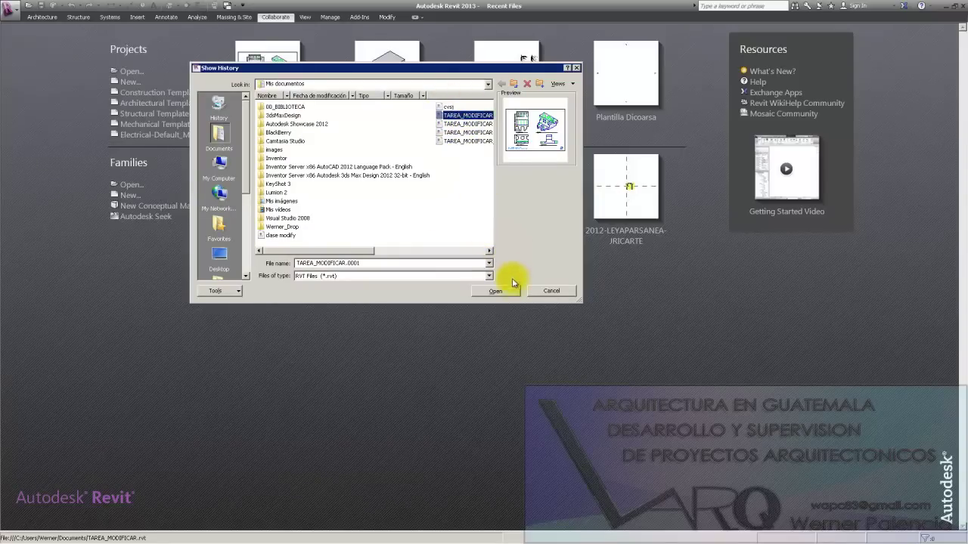
drag(344, 250, 459, 250)
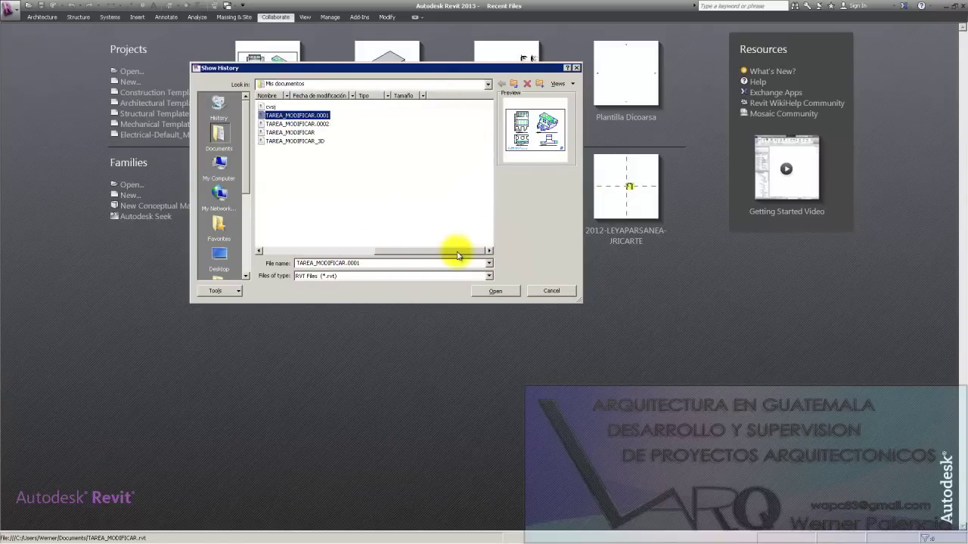
click(325, 132)
Step: Open TAREA_MODIFICAR's save history and sort it by the Modified by column
click(497, 292)
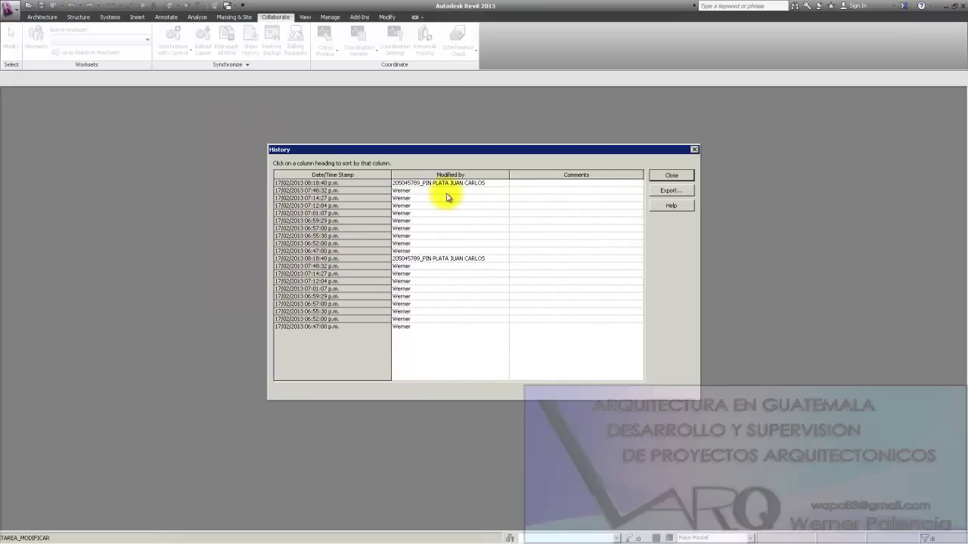
click(420, 256)
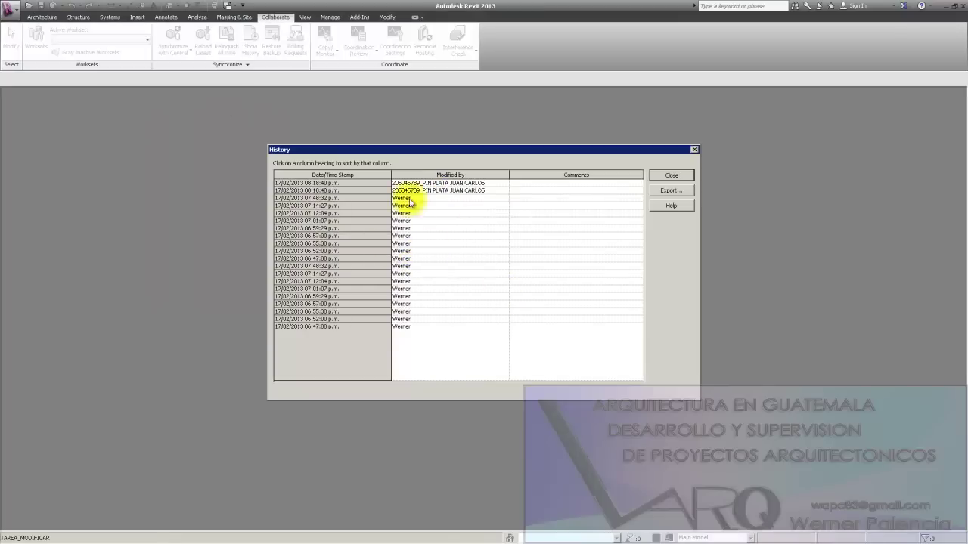